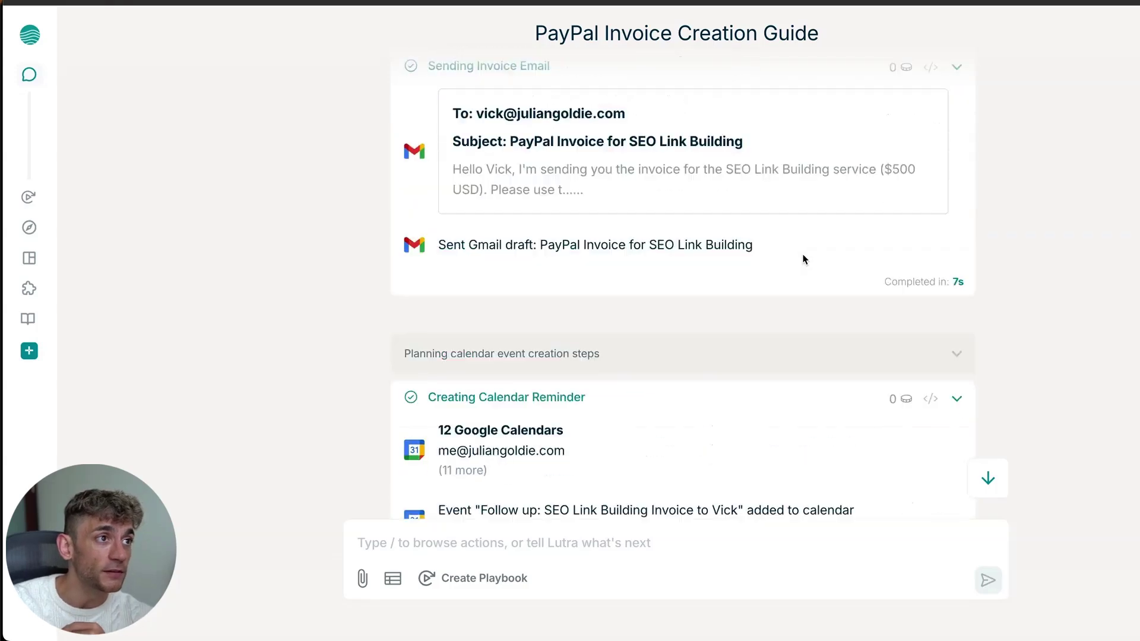
scroll(837, 253, "up", 2)
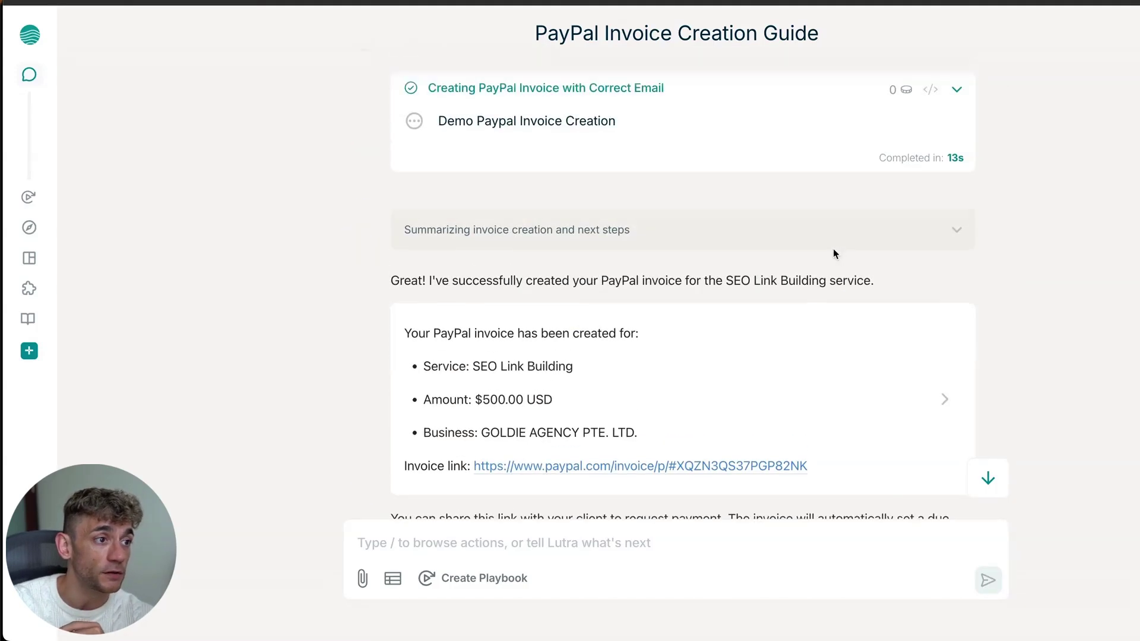
Read through the PayPal invoice and Latest AI News Summary chats, then go to Tools
scroll(840, 347, "down", 6)
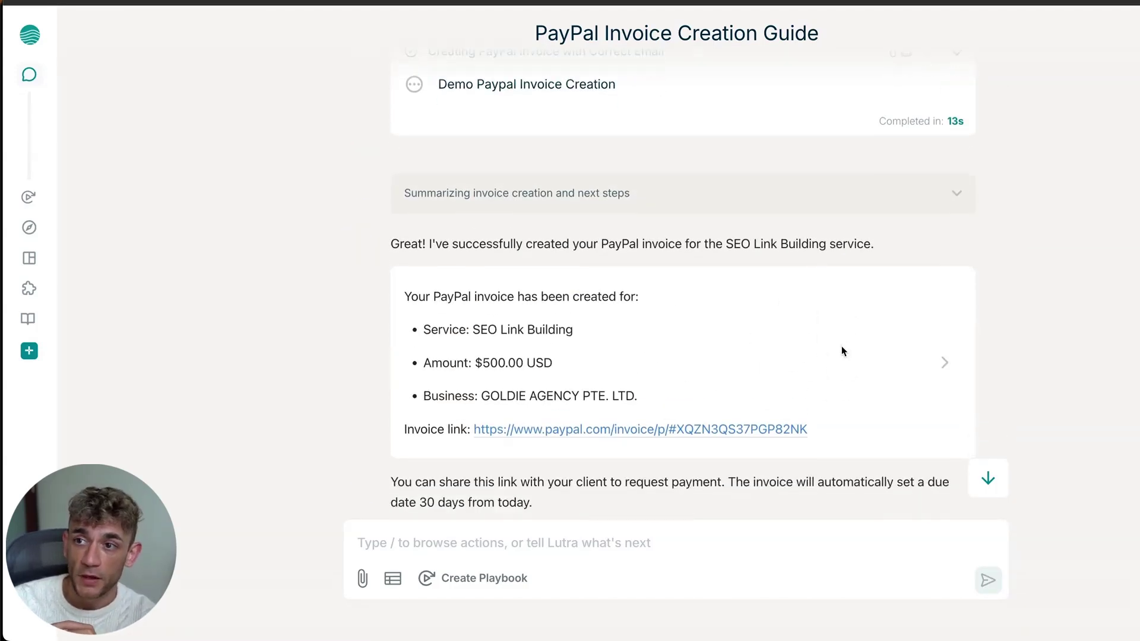
scroll(835, 350, "down", 18)
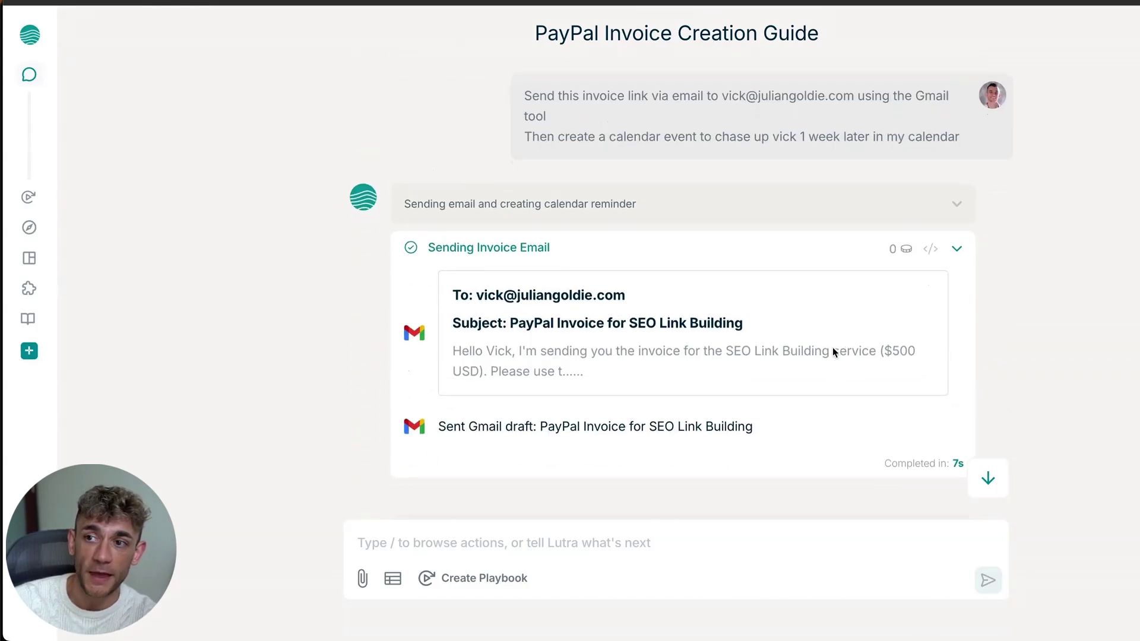
scroll(833, 351, "down", 2)
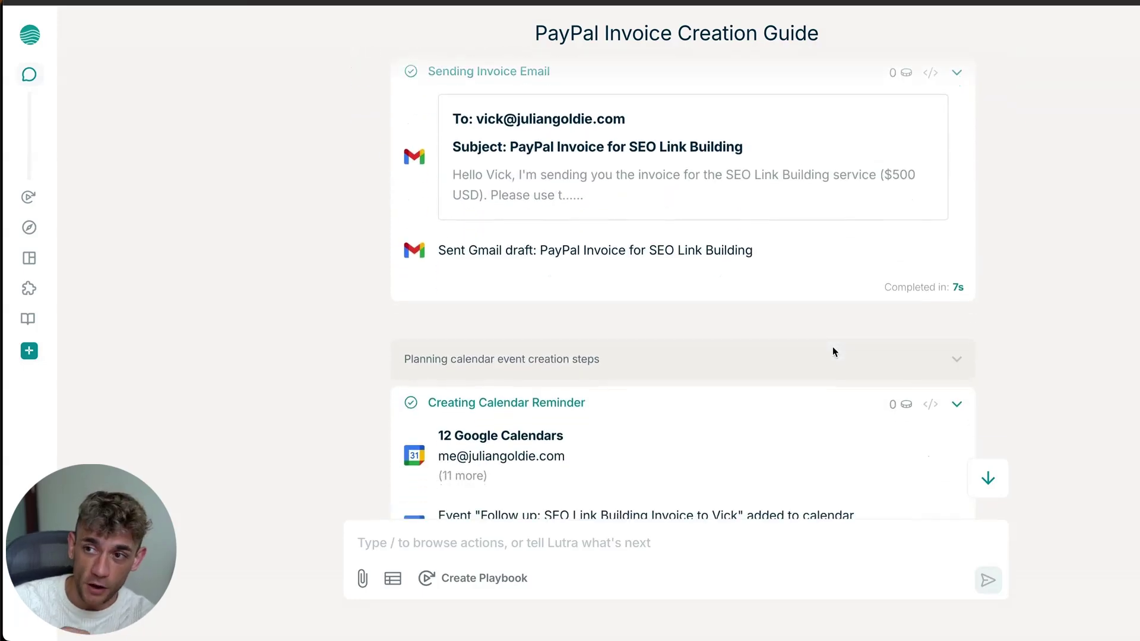
scroll(835, 350, "down", 3)
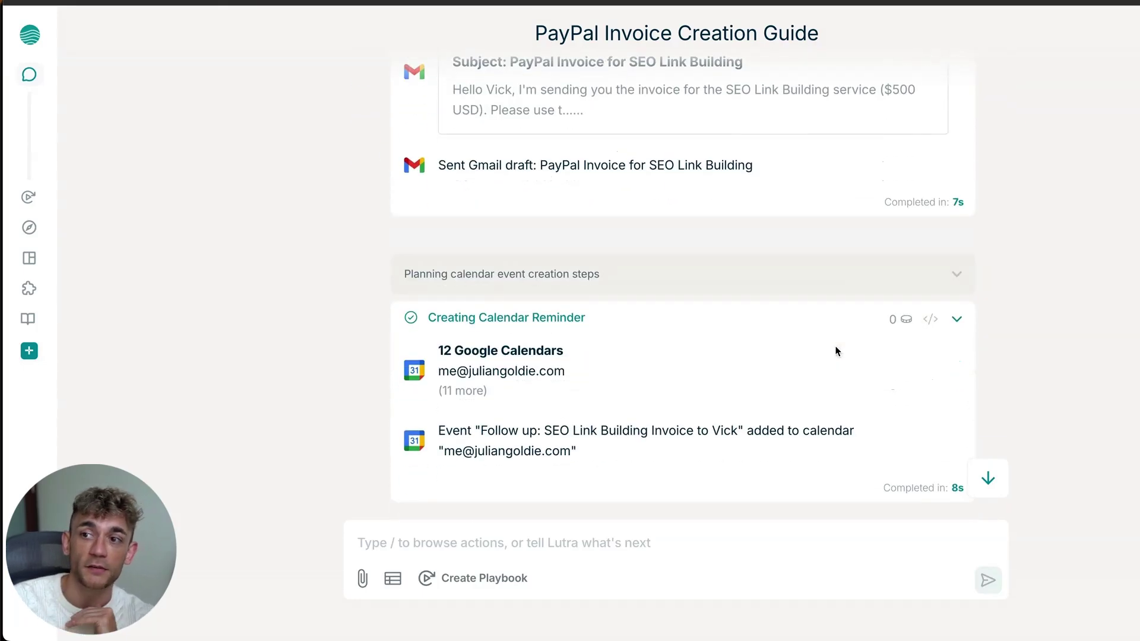
scroll(619, 283, "down", 15)
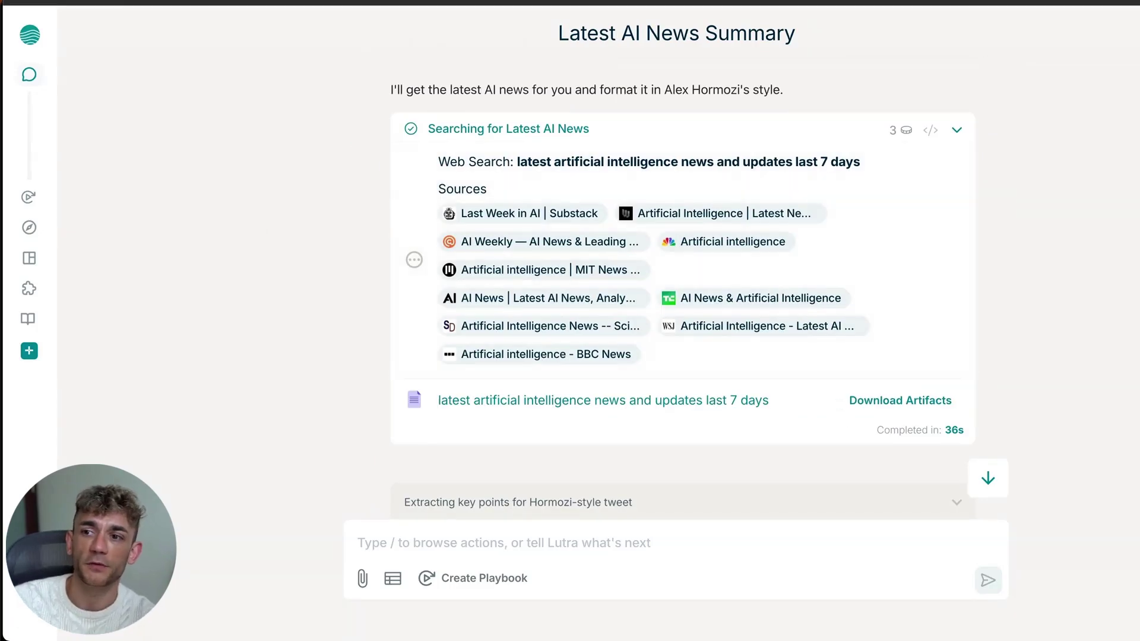
scroll(710, 273, "down", 3)
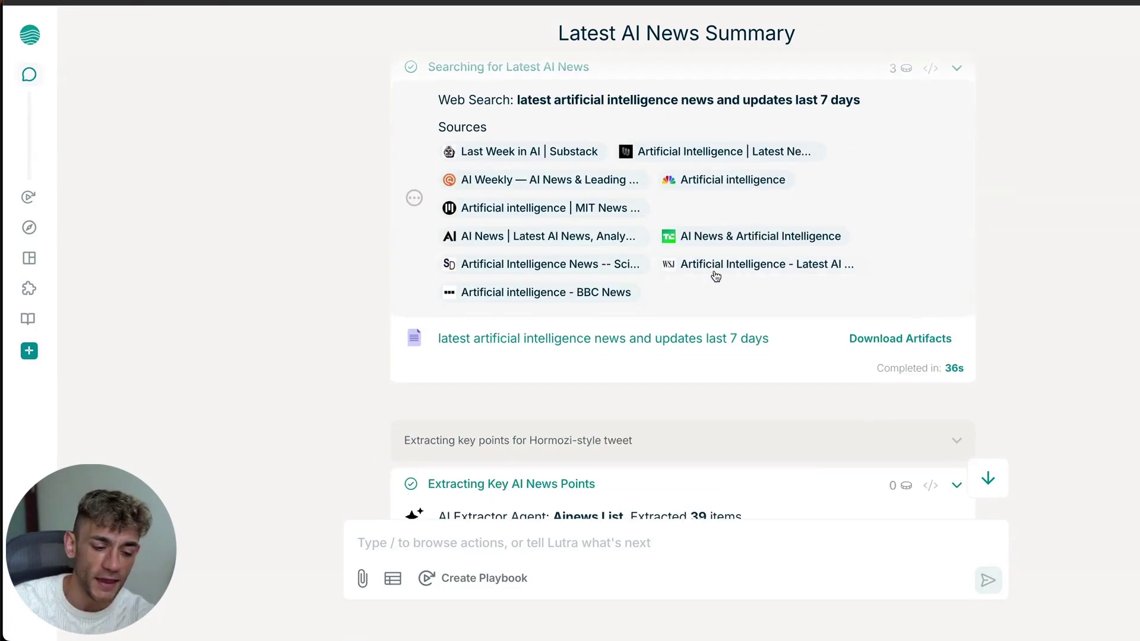
scroll(562, 305, "down", 4)
mouse_move(24, 259)
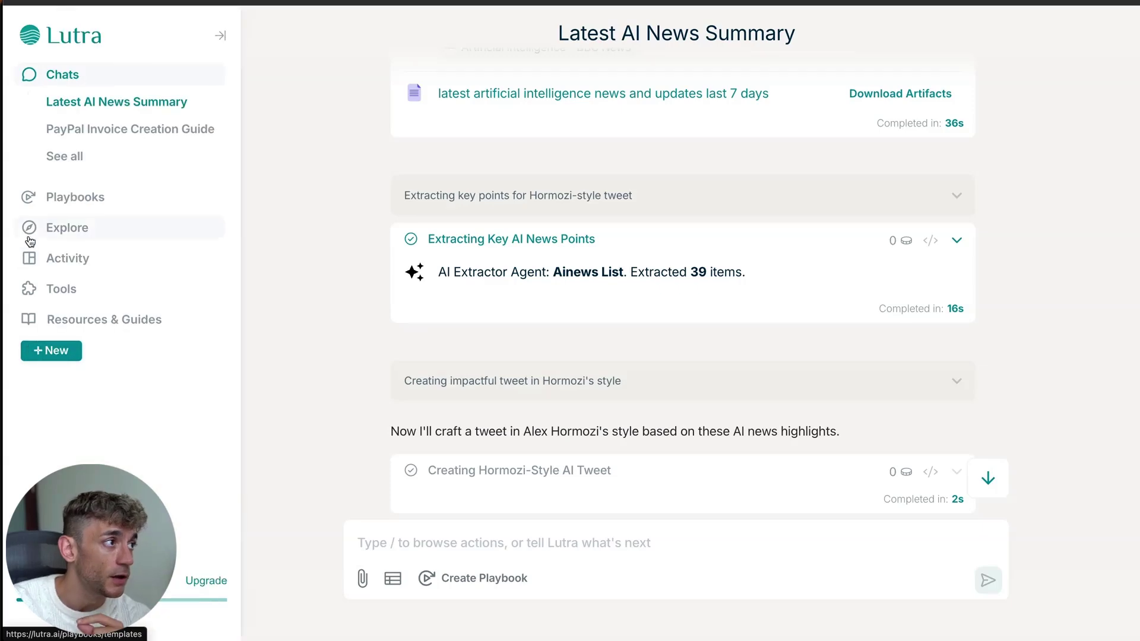
left_click(49, 288)
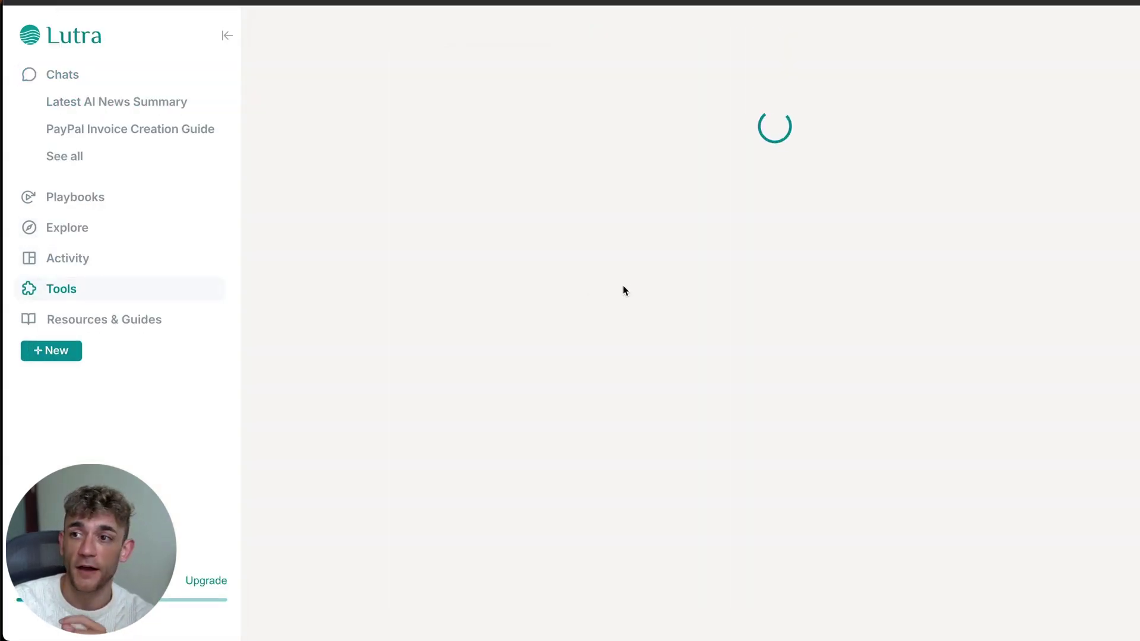
Browse the Tools and Integrations list to review each integration's connection and on/off state
scroll(624, 291, "down", 3)
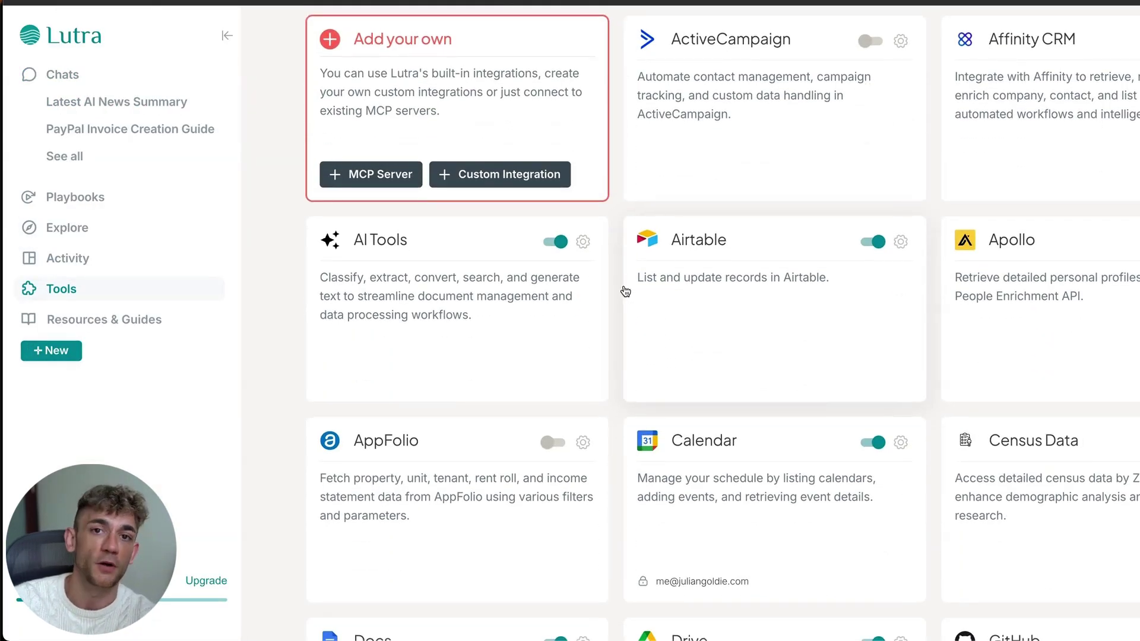
scroll(622, 292, "down", 4)
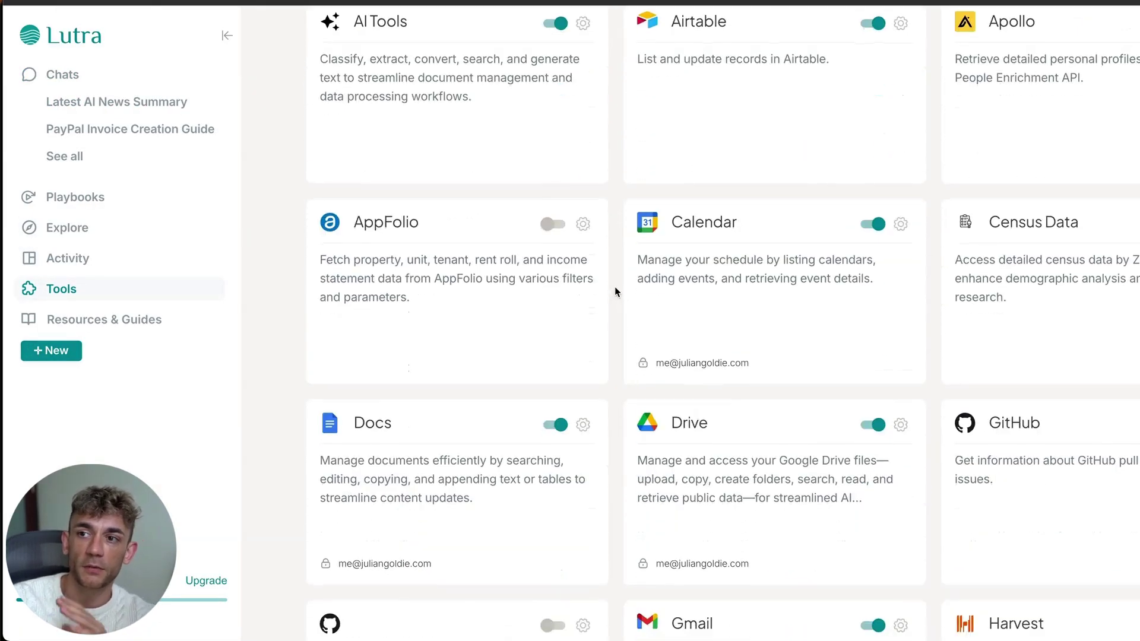
scroll(613, 291, "down", 4)
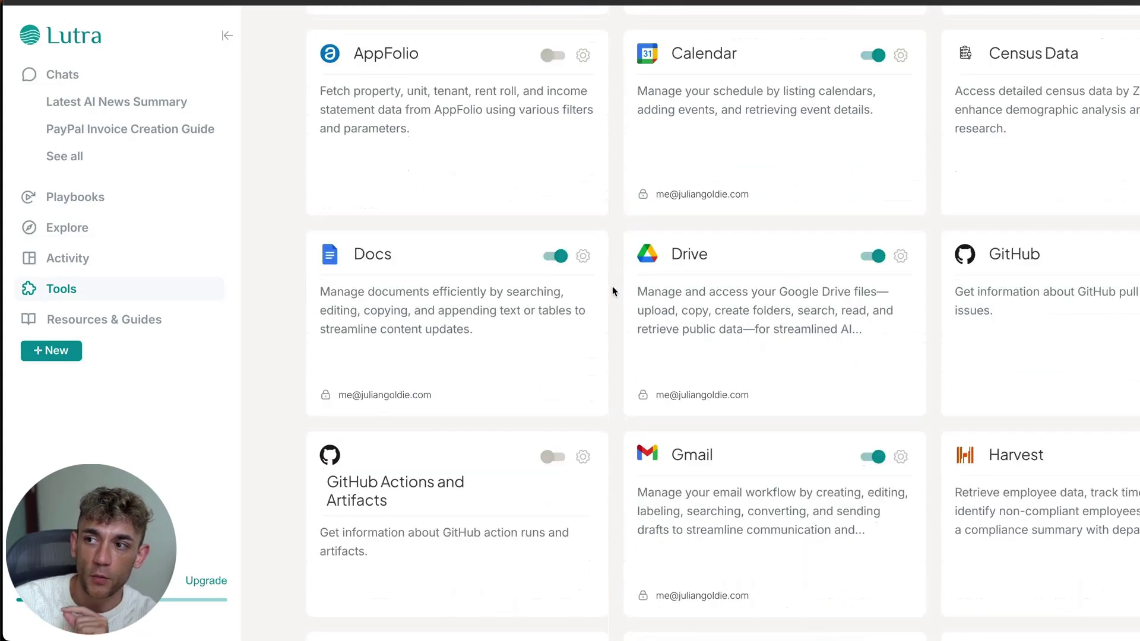
scroll(613, 291, "down", 2)
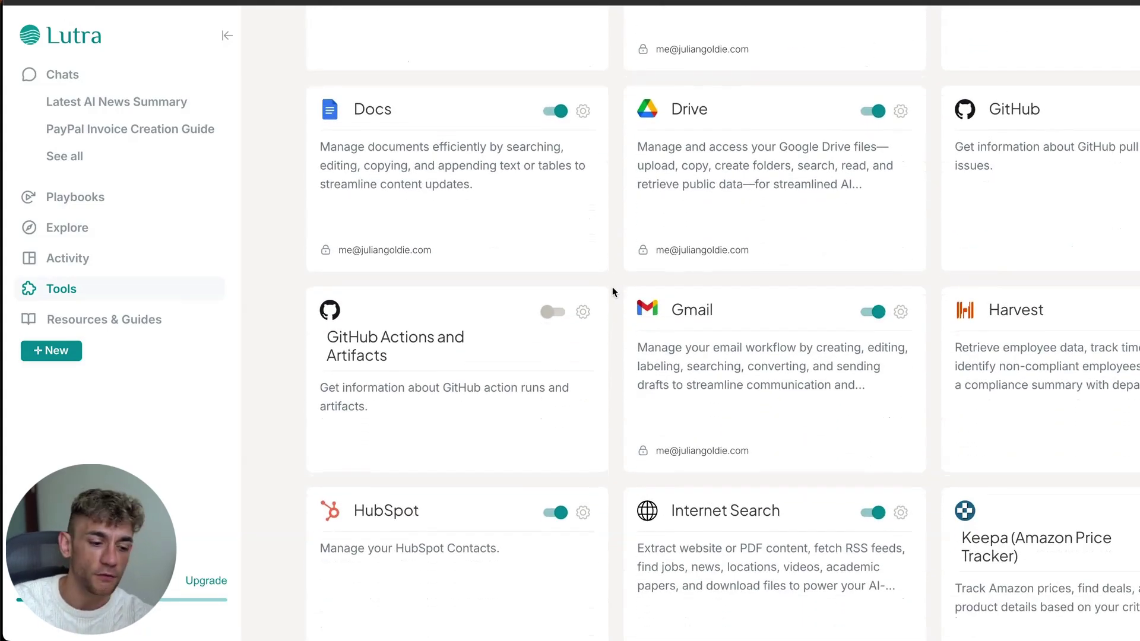
scroll(615, 286, "down", 2)
scroll(615, 285, "down", 2)
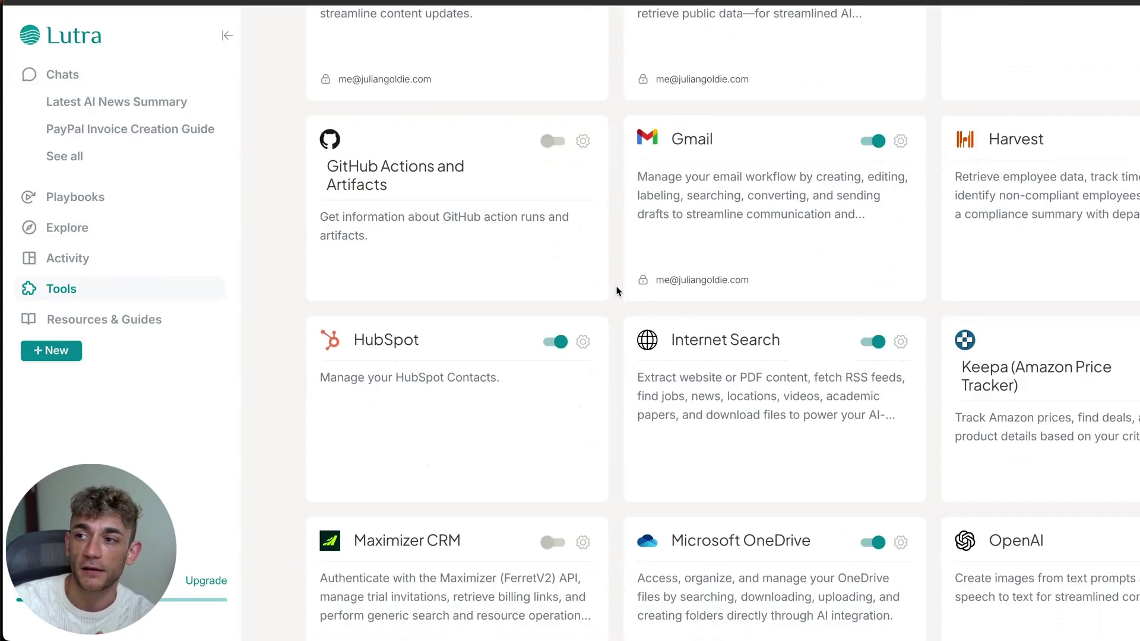
scroll(616, 291, "down", 4)
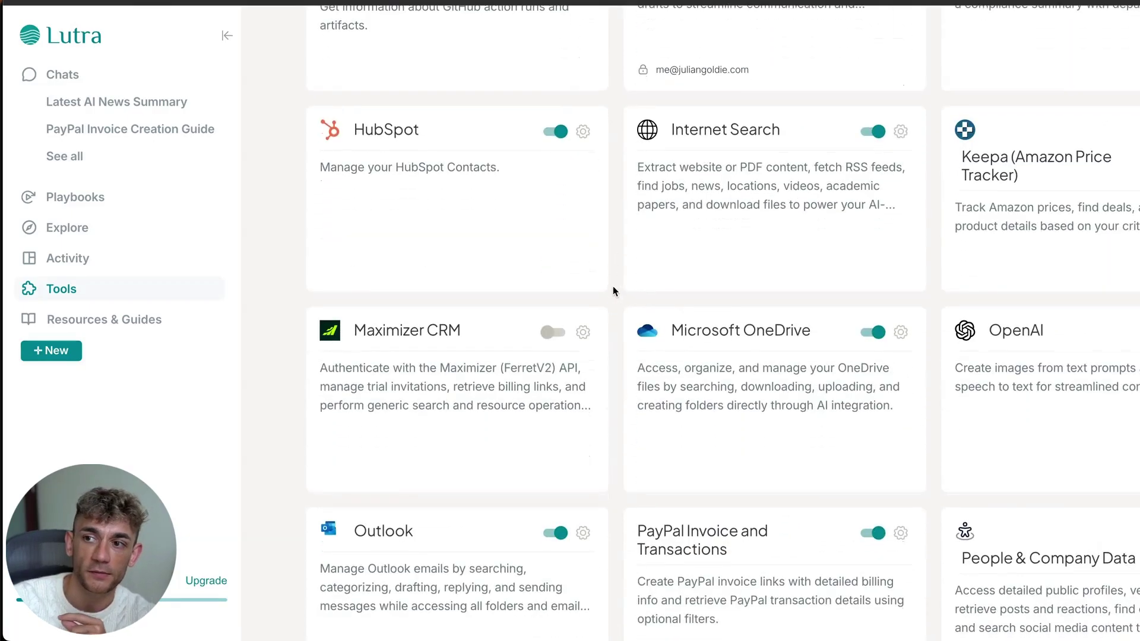
scroll(613, 291, "down", 2)
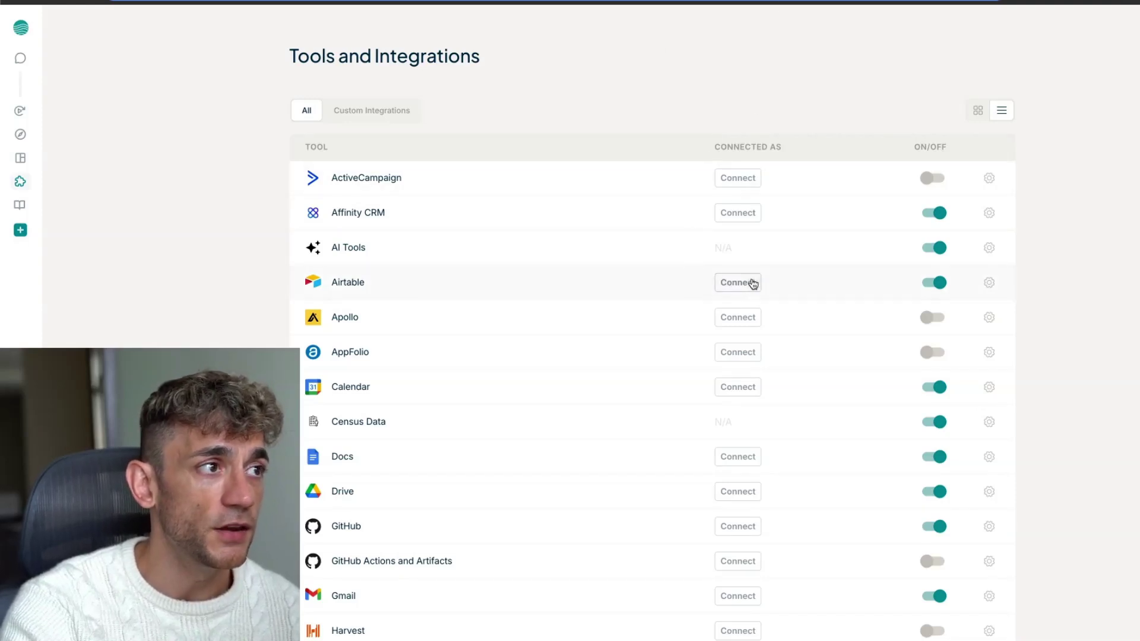
scroll(356, 300, "down", 4)
scroll(361, 305, "down", 6)
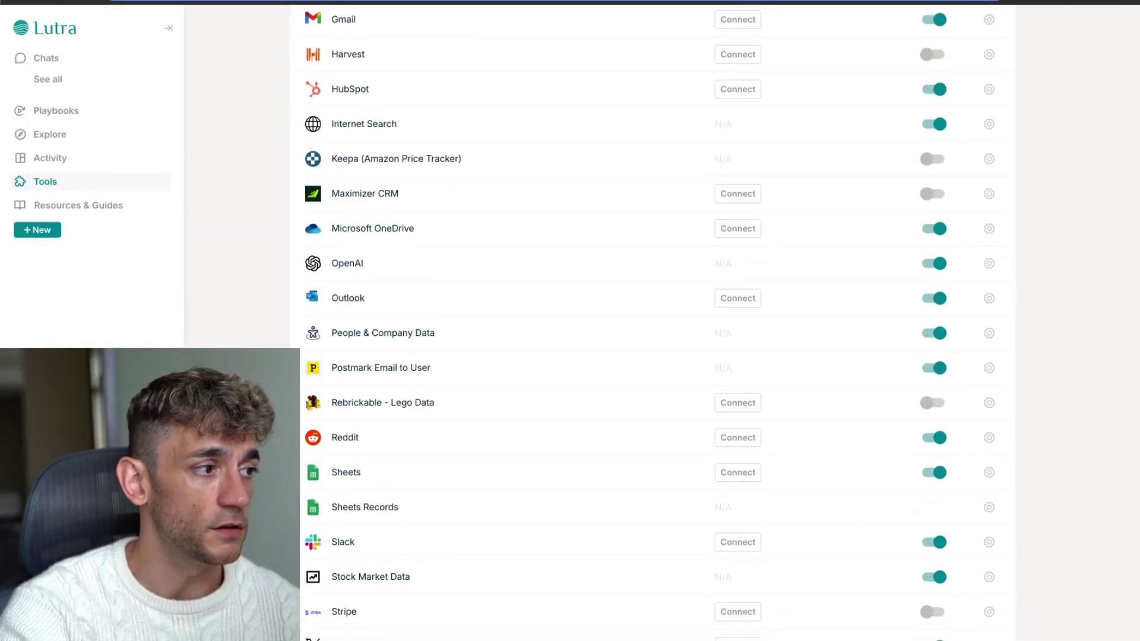
scroll(311, 263, "up", 10)
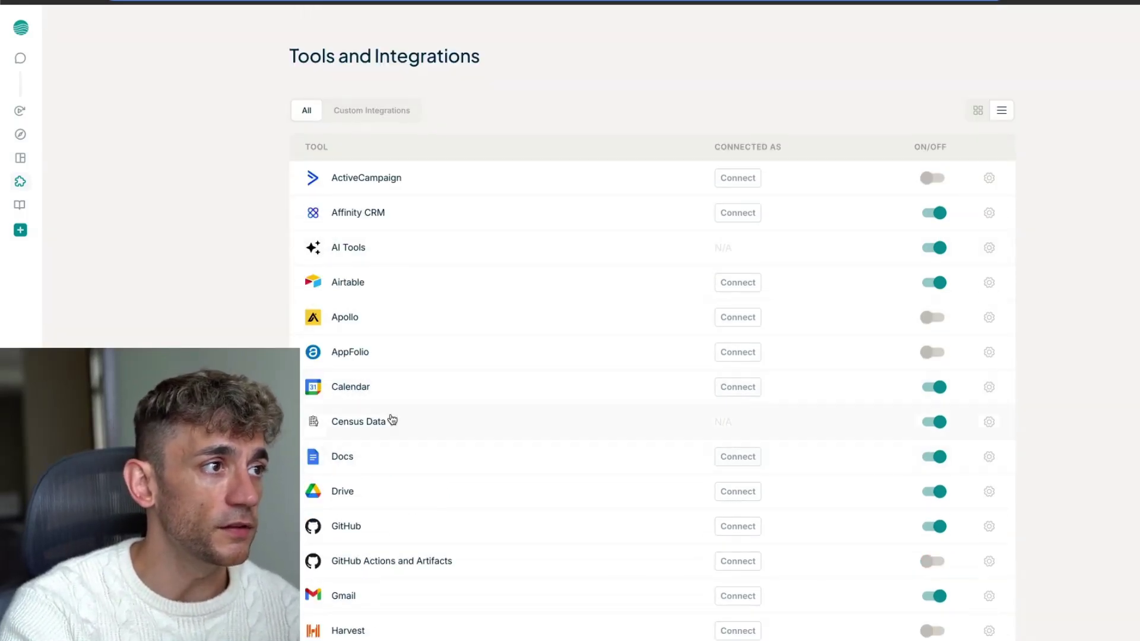
scroll(380, 454, "down", 13)
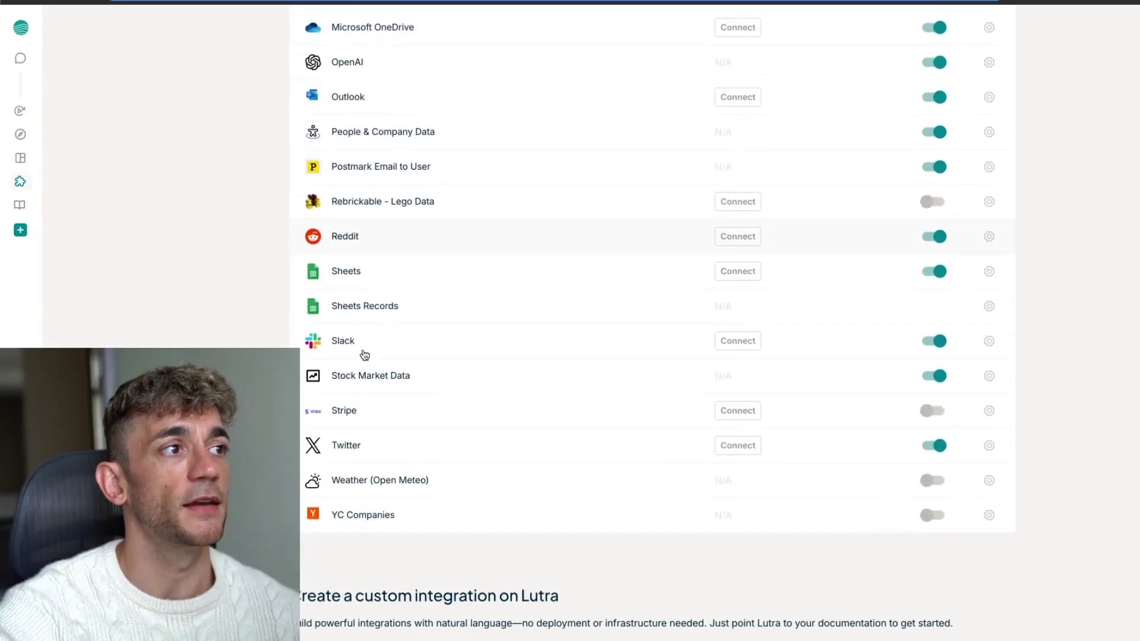
scroll(364, 355, "down", 2)
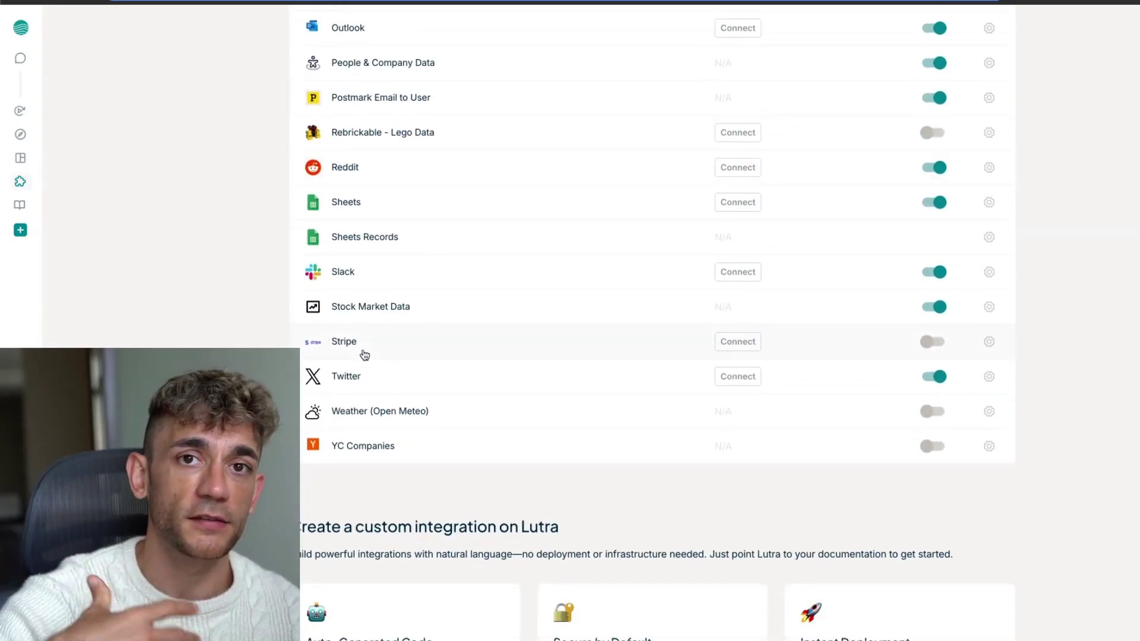
scroll(365, 354, "up", 14)
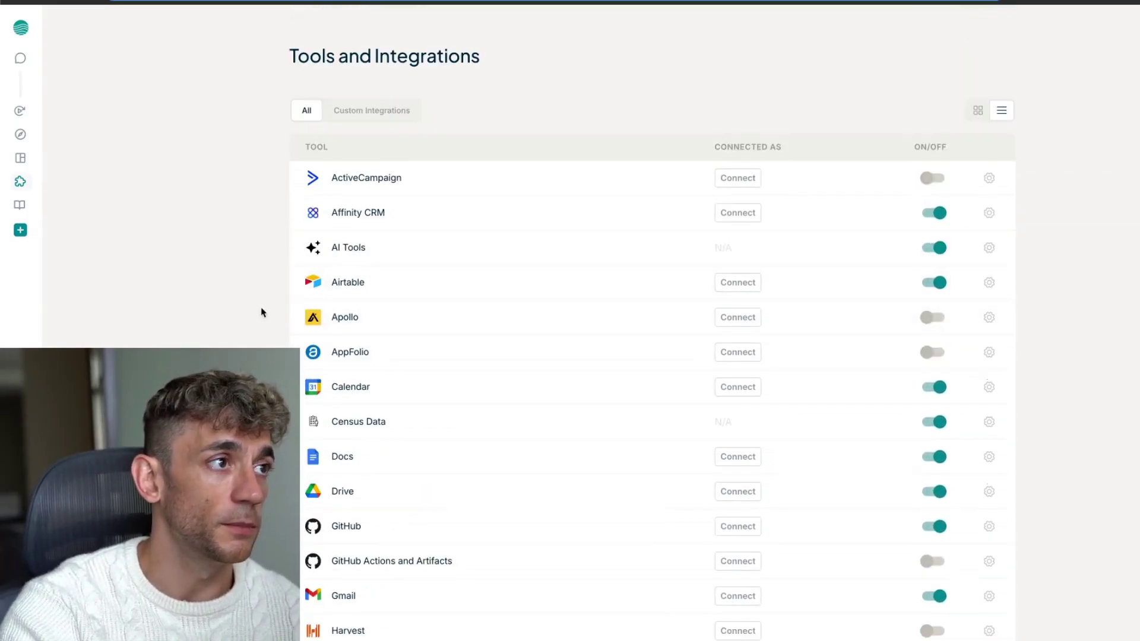
scroll(233, 327, "down", 3)
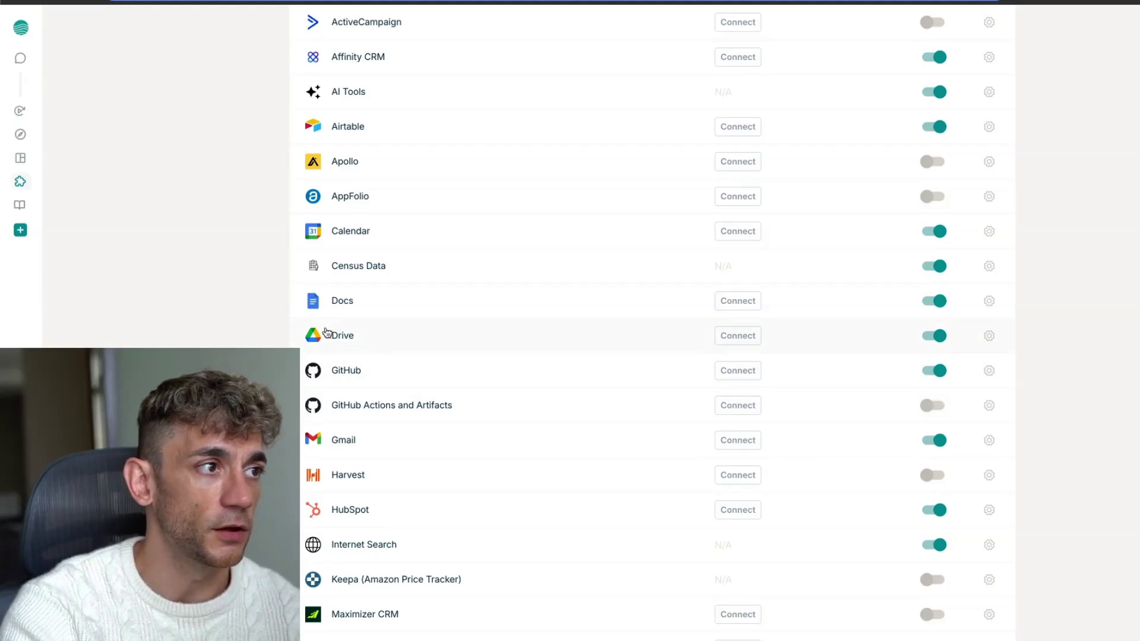
scroll(333, 305, "up", 3)
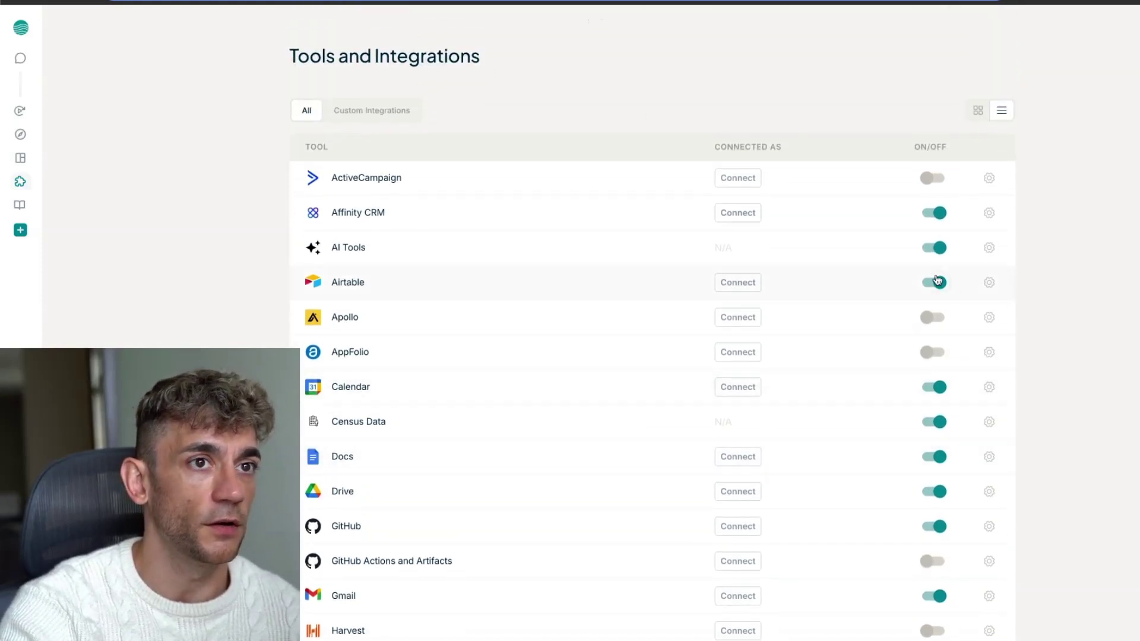
Return to the new-chat home screen with its suggested tasks
mouse_move(4, 54)
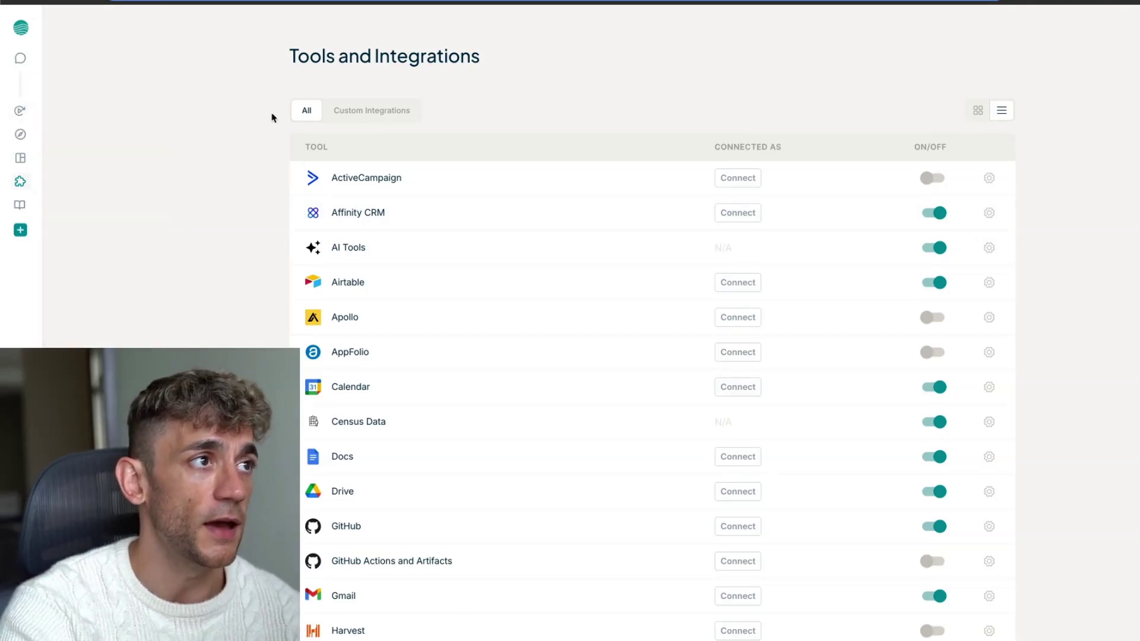
mouse_move(37, 118)
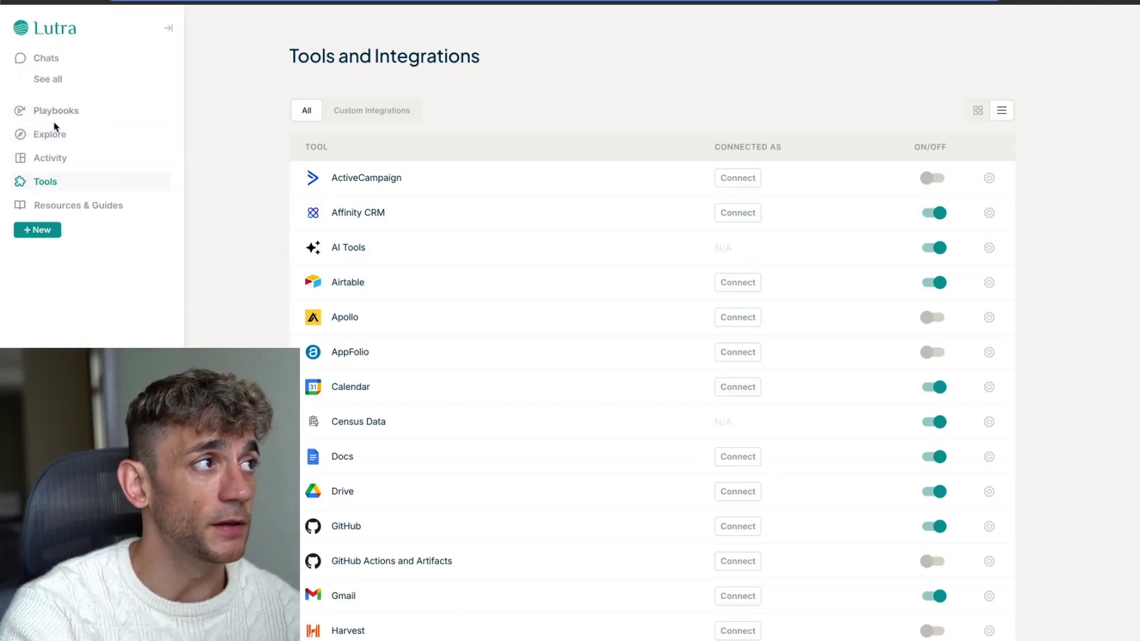
left_click(46, 58)
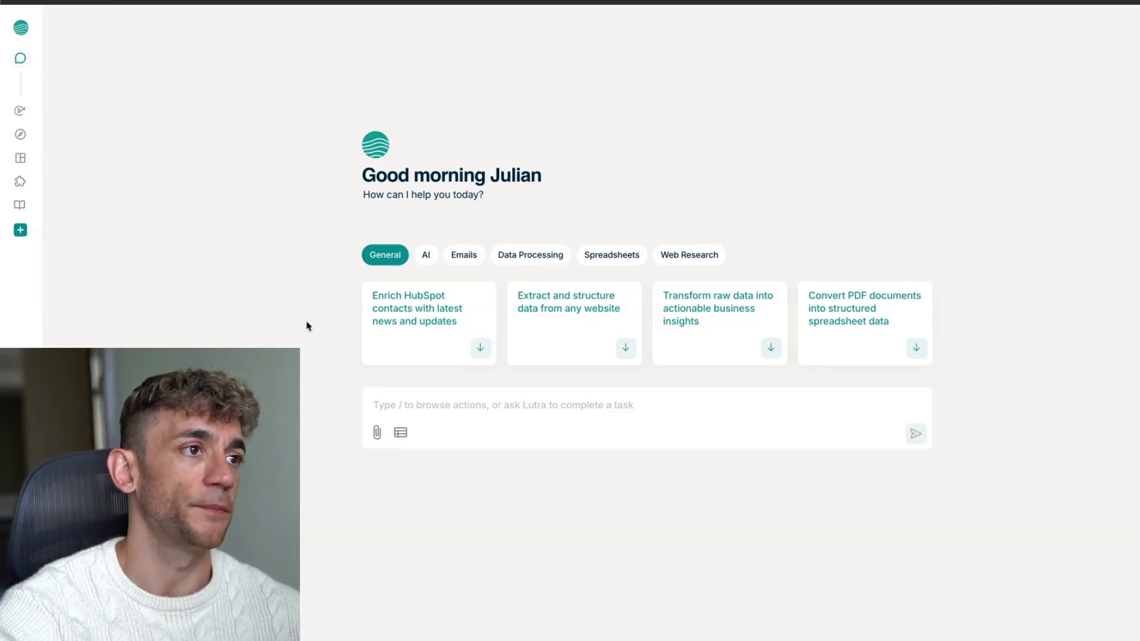
Preview the Emails and General suggested tasks, then go to the Playbooks page
left_click(475, 259)
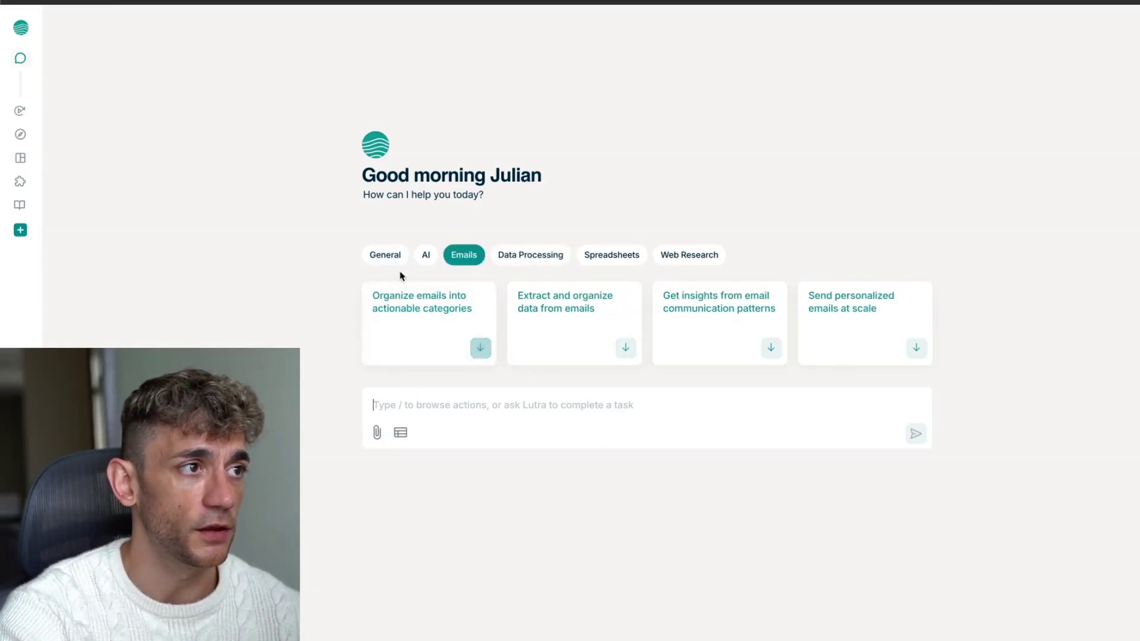
left_click(380, 256)
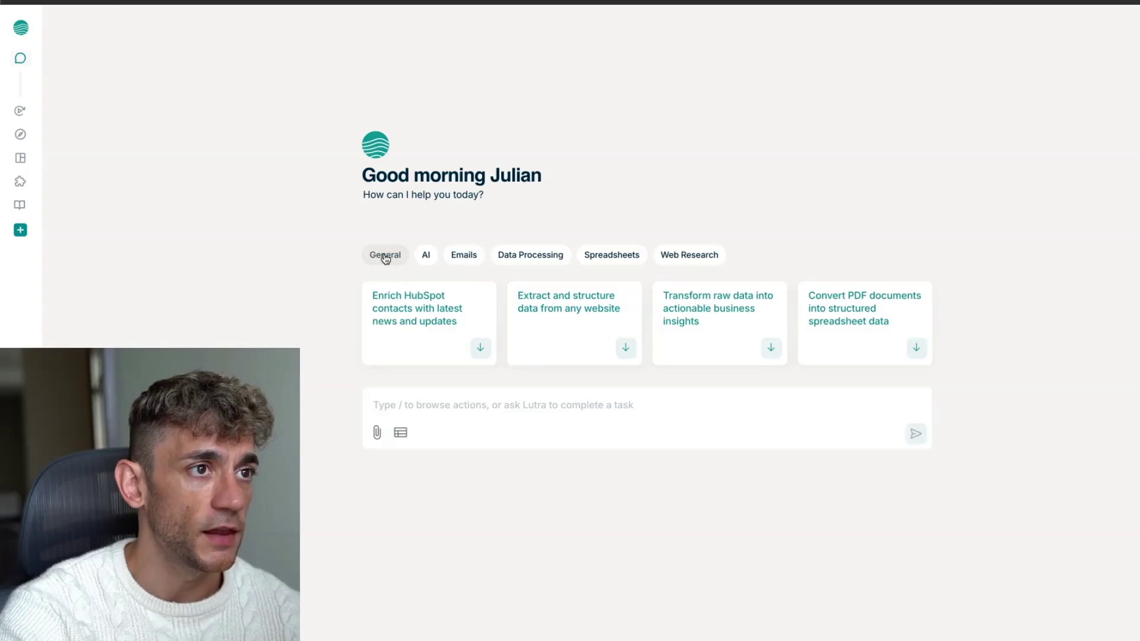
left_click(27, 117)
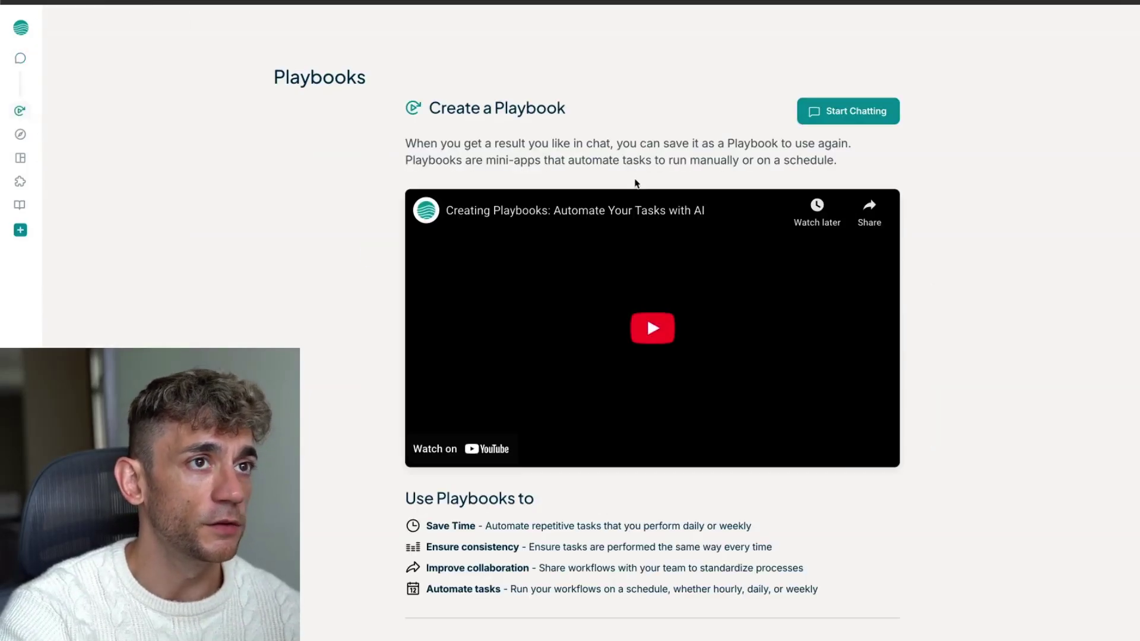
scroll(606, 231, "down", 5)
scroll(605, 234, "up", 5)
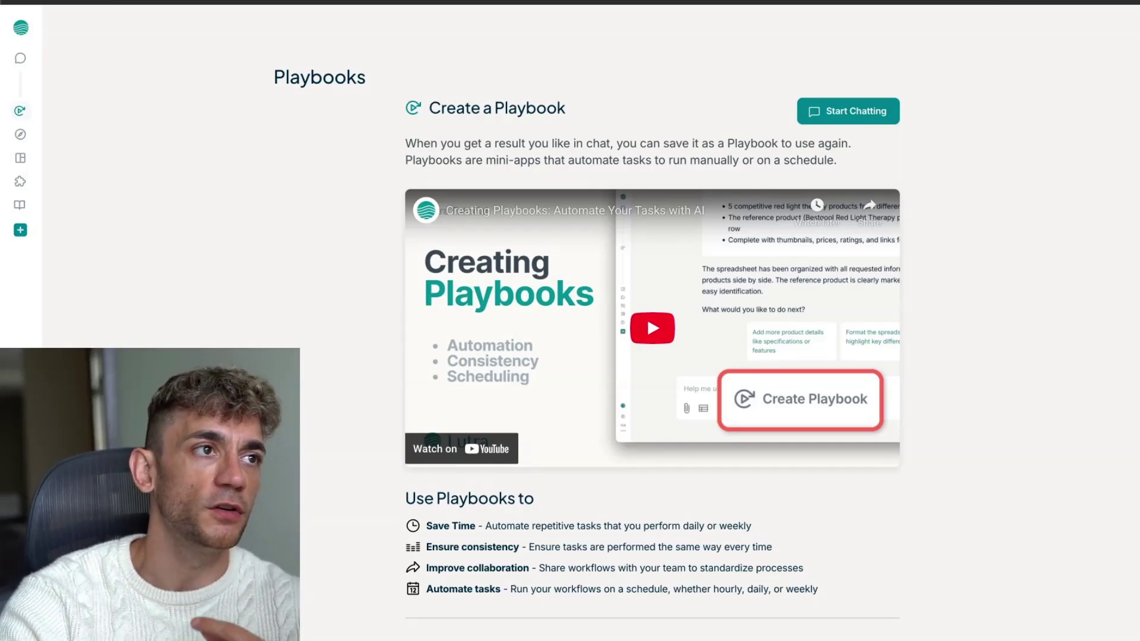
scroll(837, 368, "down", 12)
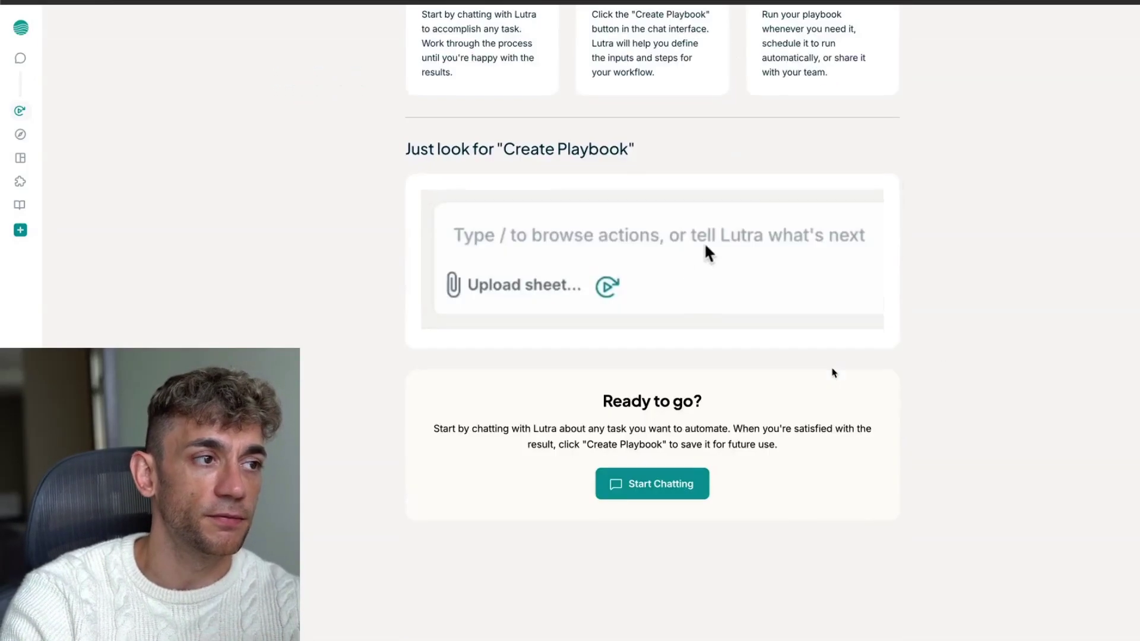
scroll(867, 368, "up", 5)
scroll(1005, 323, "up", 7)
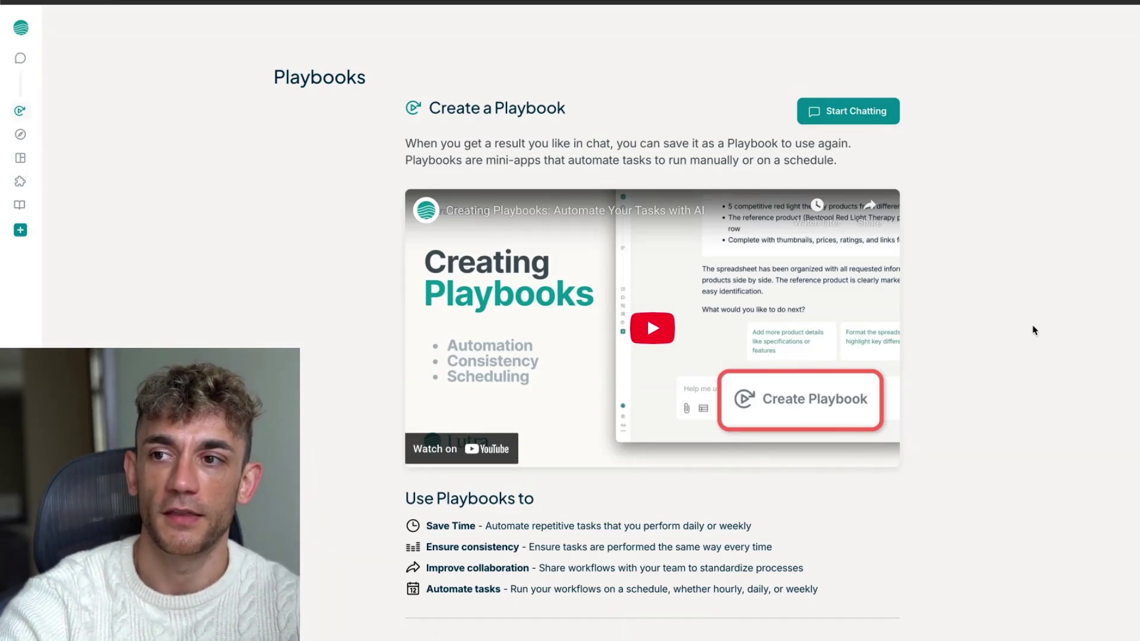
mouse_move(36, 65)
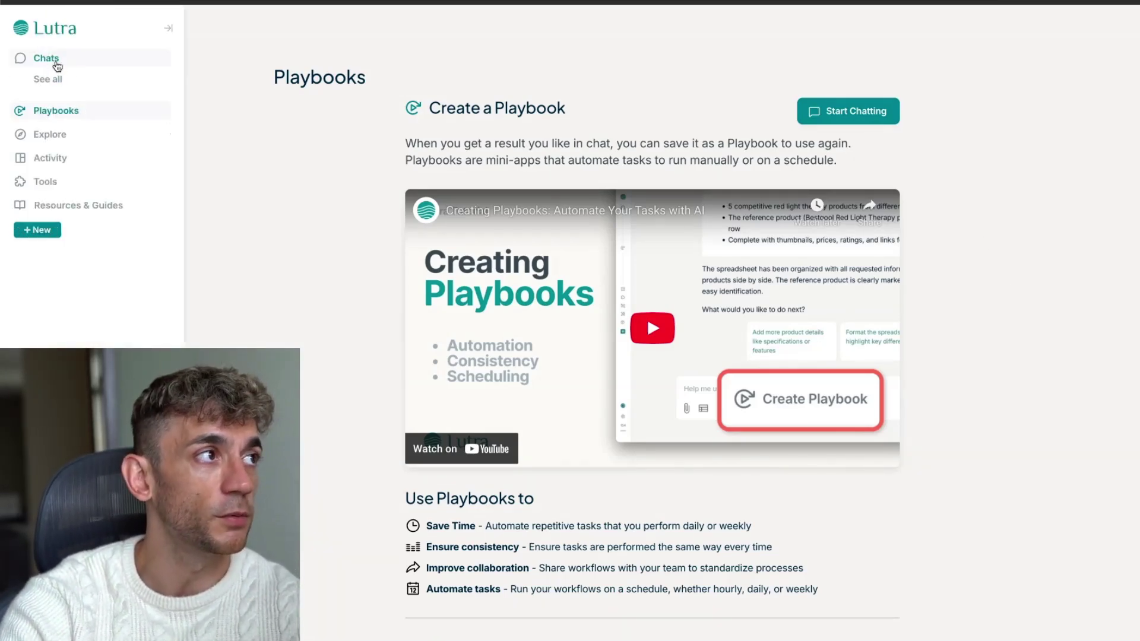
Visit the chat home and Activity pages, then return to Tools and Integrations
left_click(76, 66)
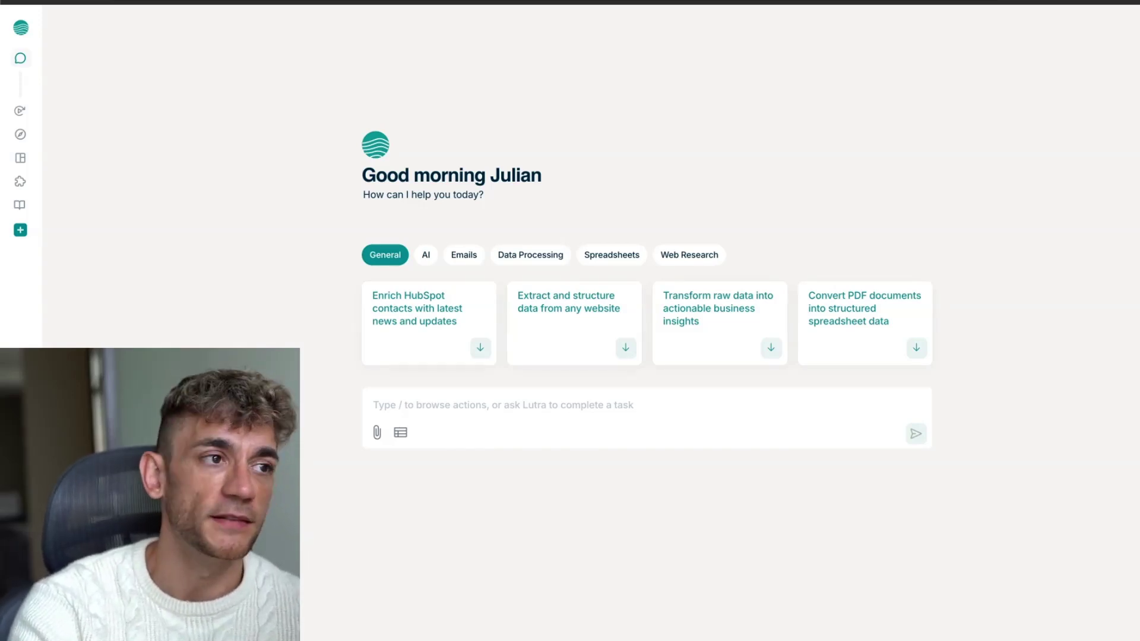
mouse_move(27, 108)
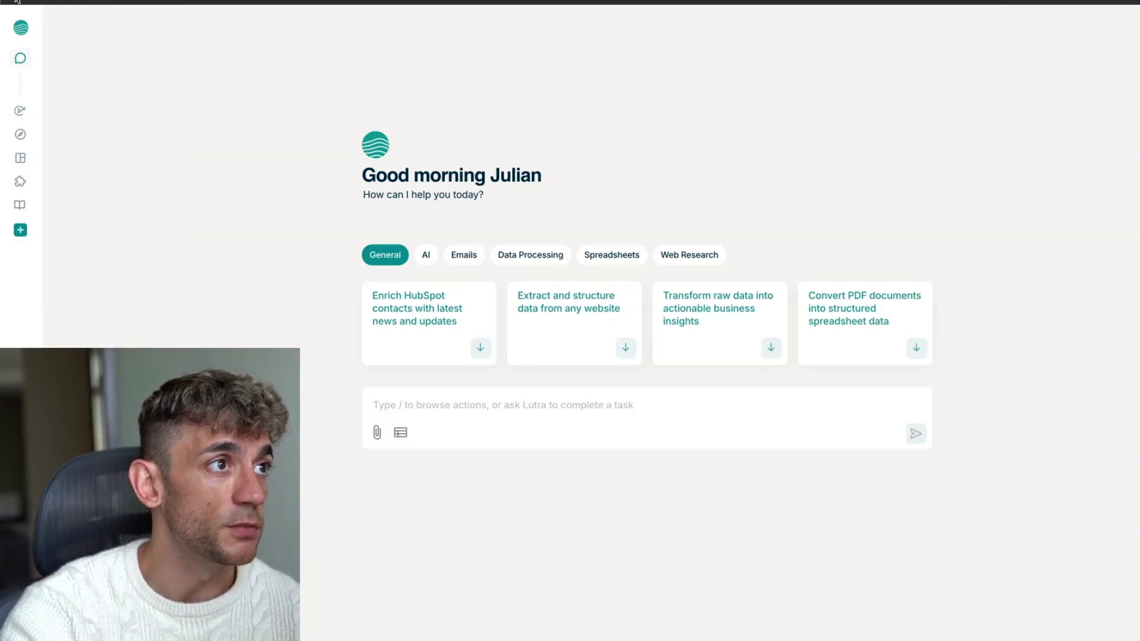
mouse_move(18, 203)
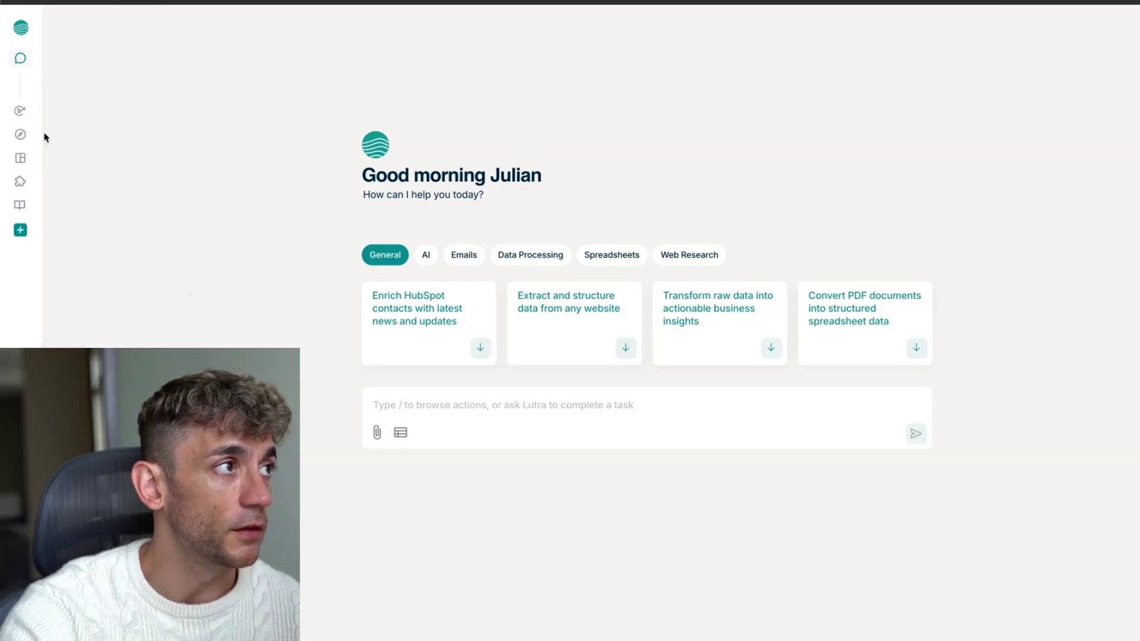
mouse_move(20, 132)
left_click(41, 157)
left_click(60, 190)
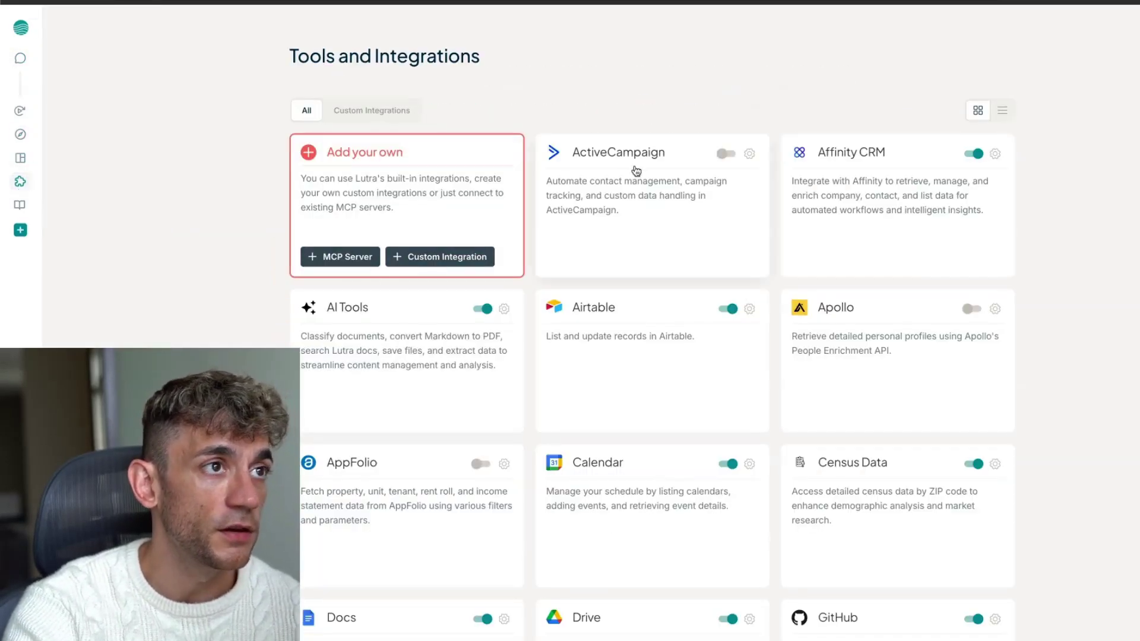
Start a custom integration and choose to add a new MCP server
scroll(720, 219, "down", 7)
scroll(692, 222, "up", 7)
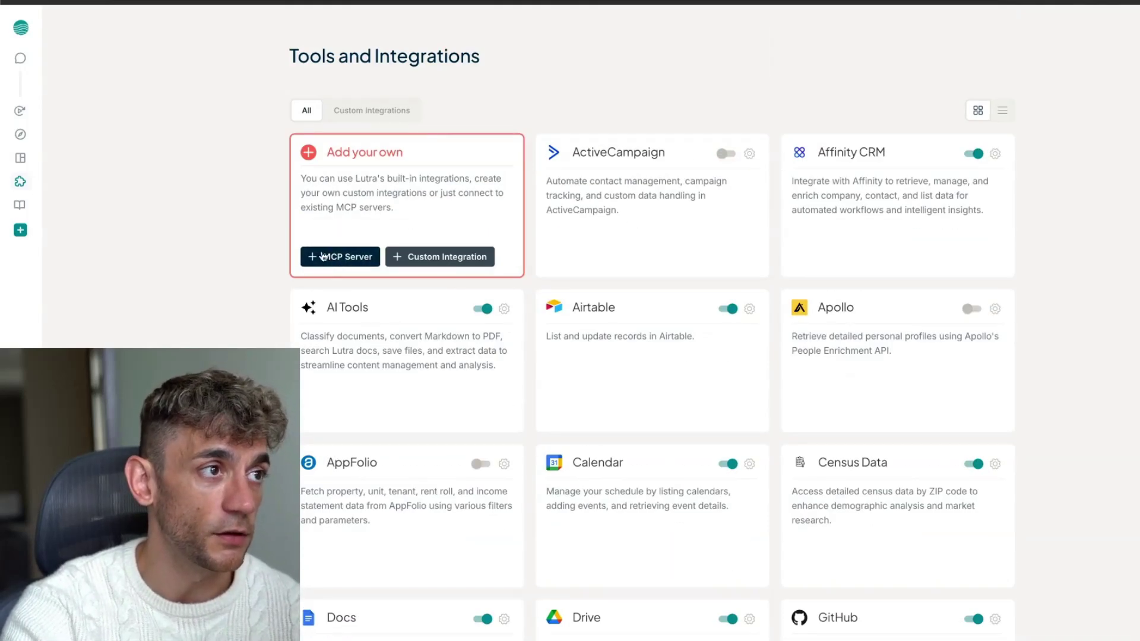
left_click(427, 258)
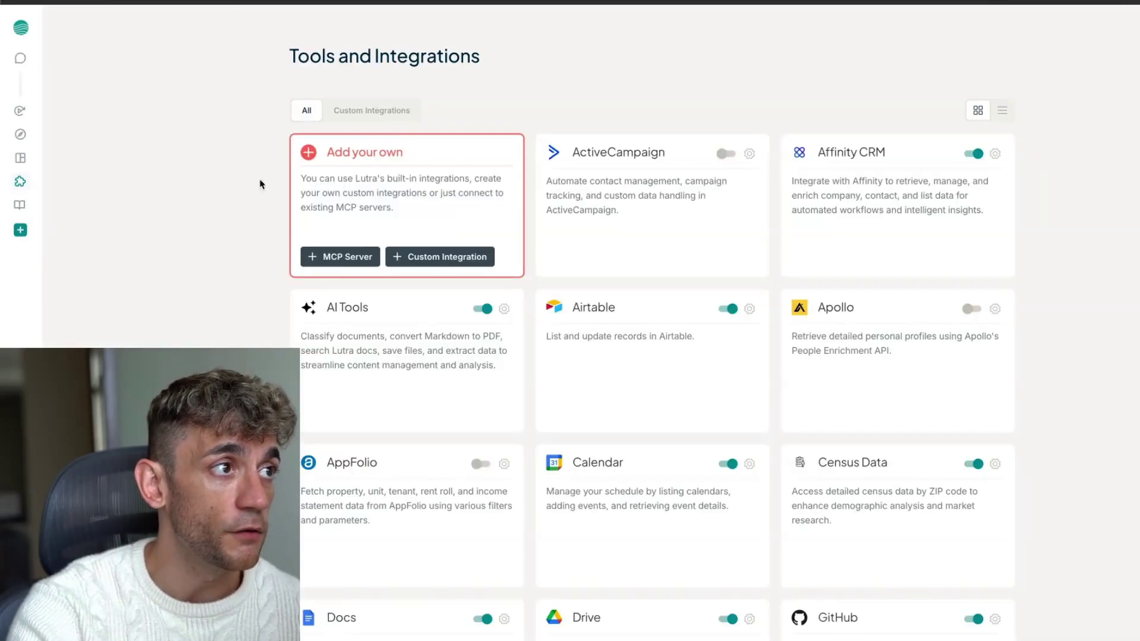
left_click(330, 261)
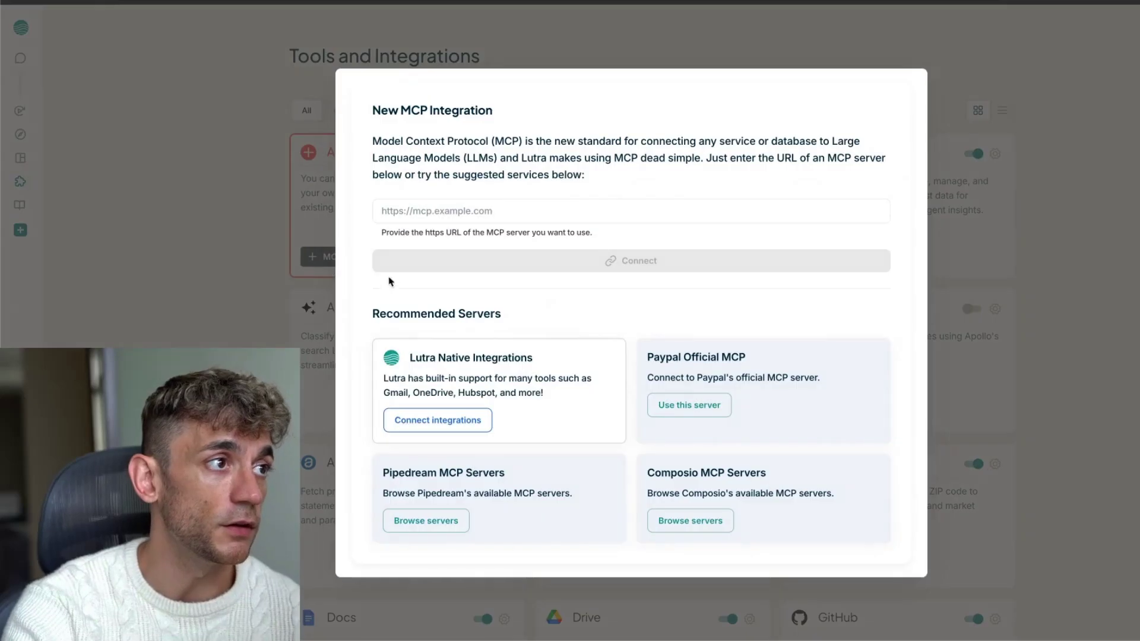
Use the Paypal Official MCP server URL, connect to it and authorize Lutra's access
left_click(576, 209)
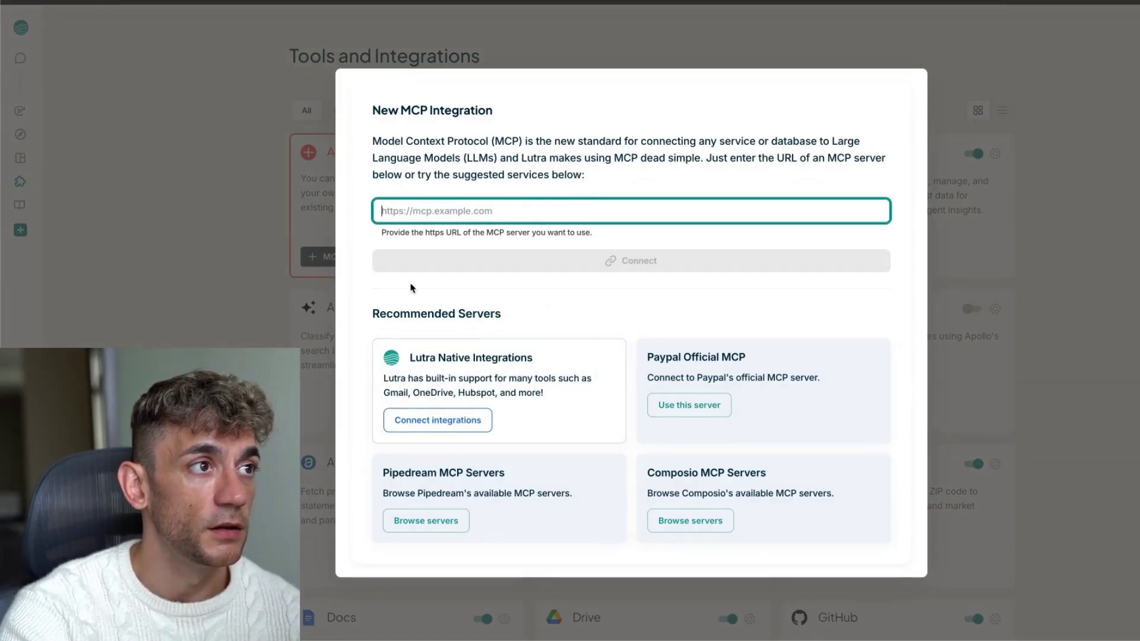
triple_click(419, 233)
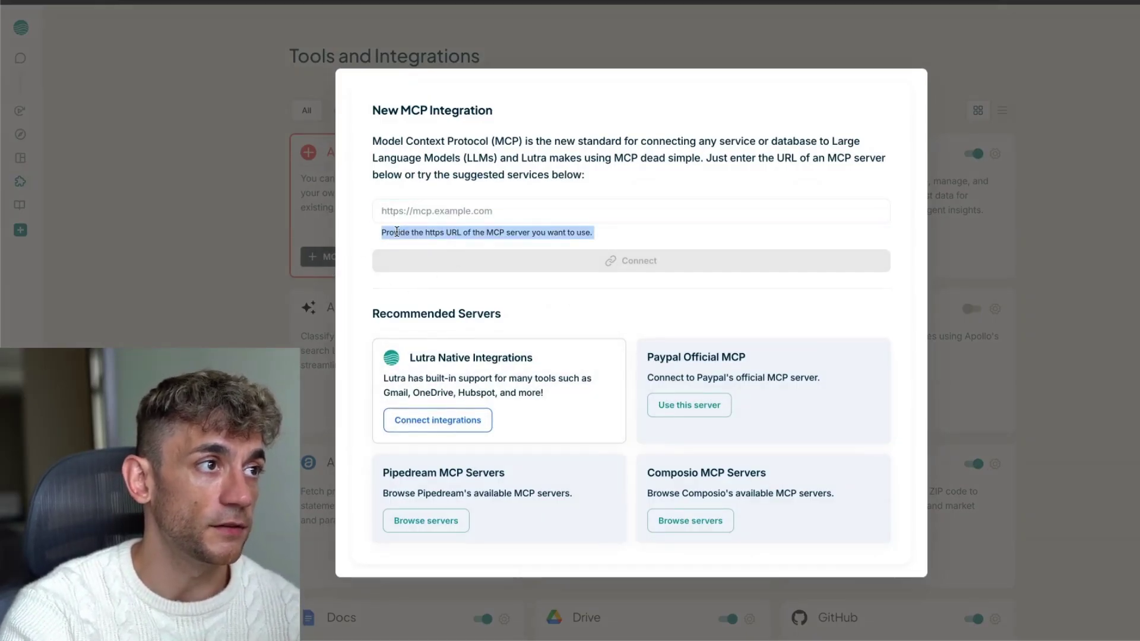
left_click(361, 241)
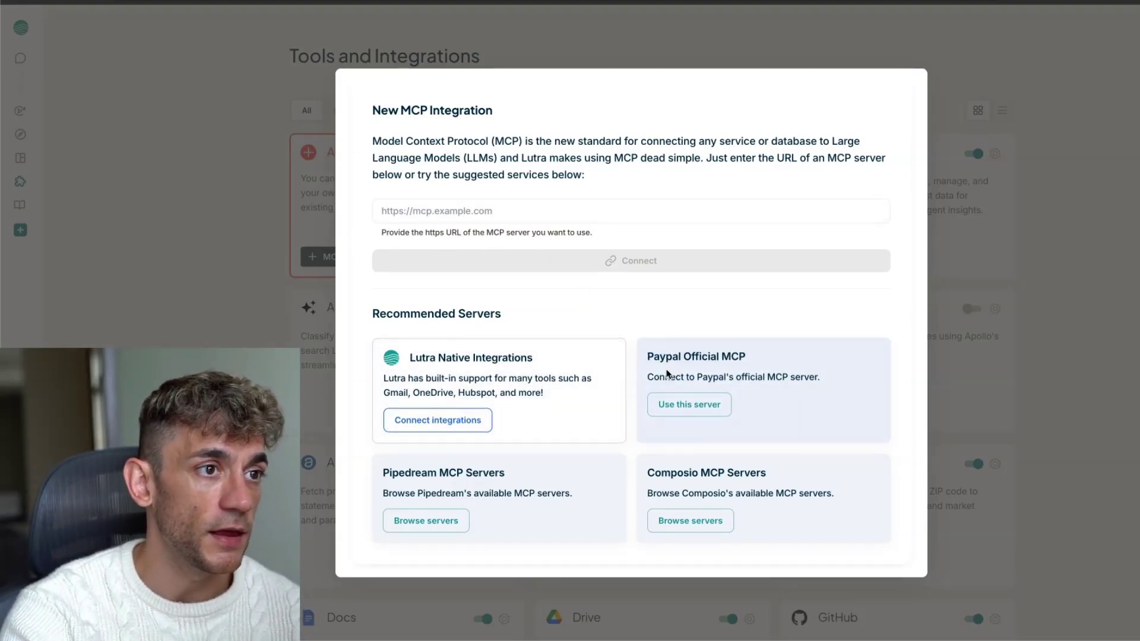
left_click_drag(648, 353, 747, 398)
left_click(689, 404)
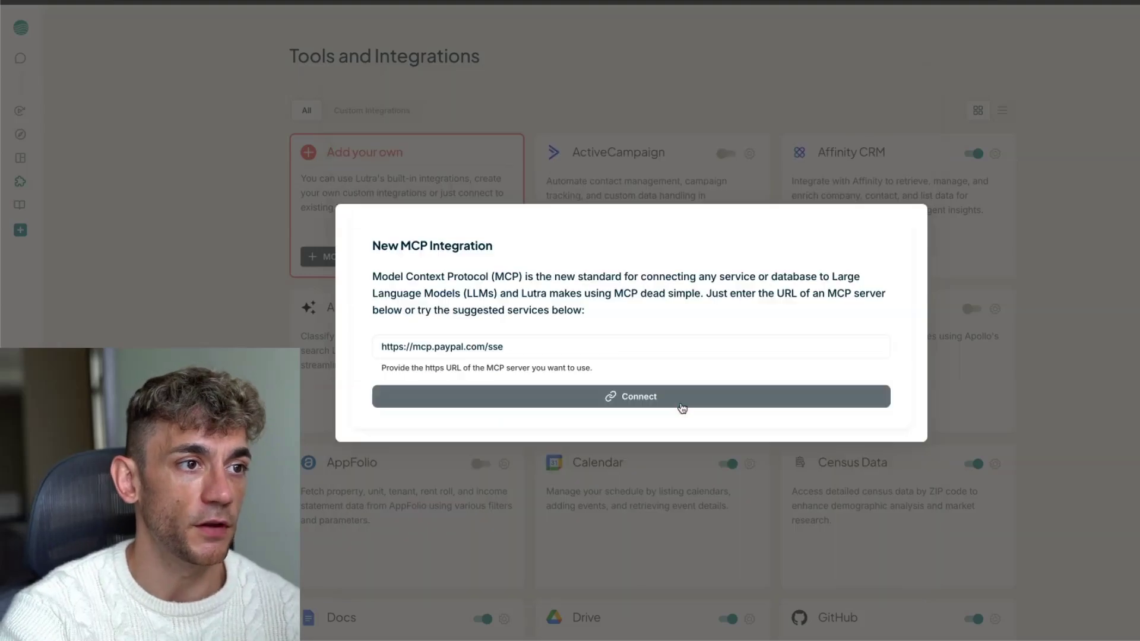
left_click(583, 347)
left_click(584, 404)
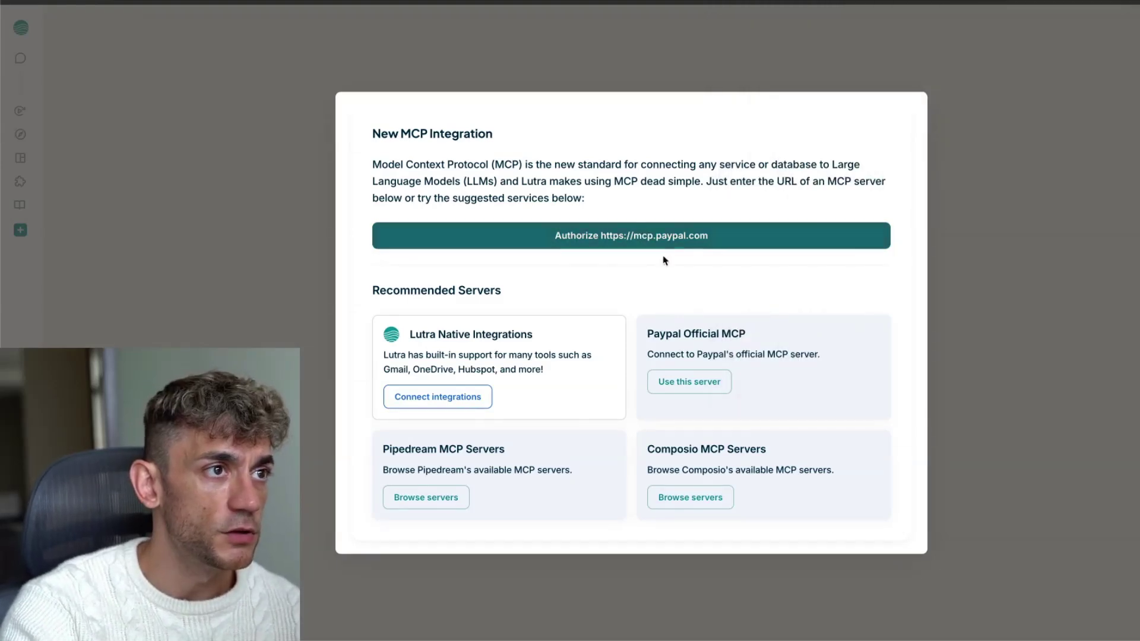
left_click(624, 241)
Agree and connect the PayPal account in the consent popup
scroll(799, 316, "down", 1)
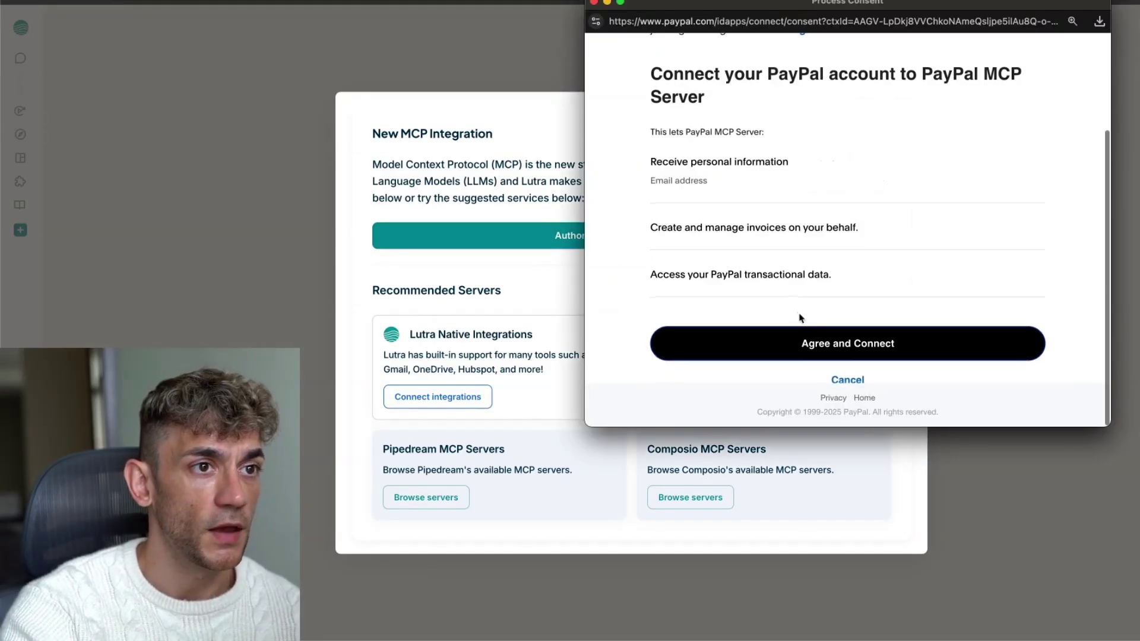
left_click(883, 352)
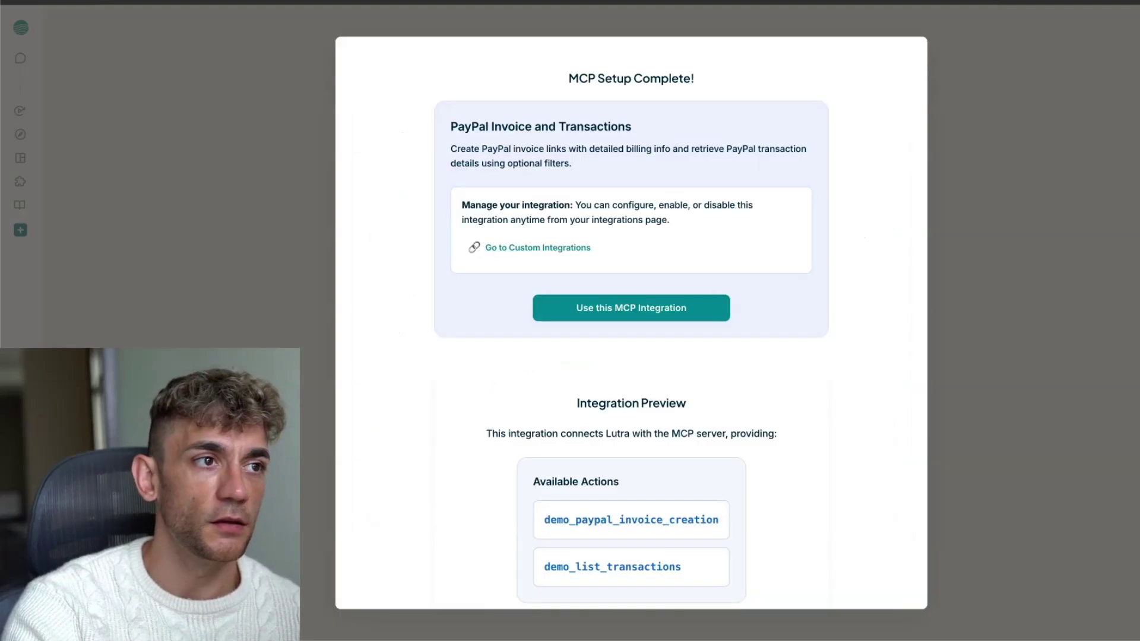
scroll(827, 291, "down", 1)
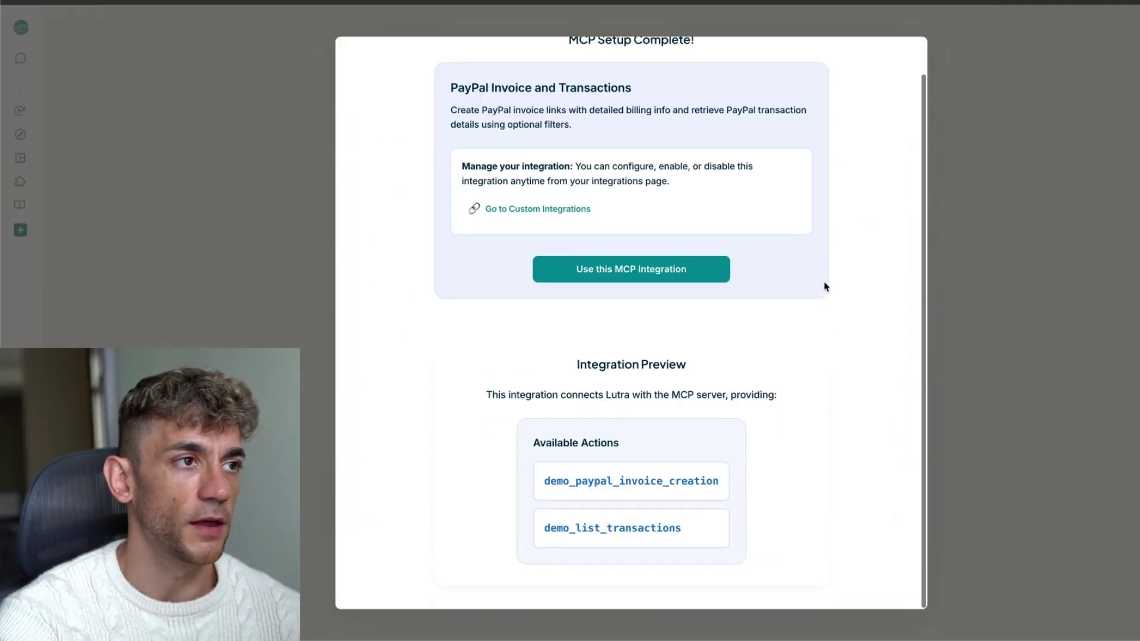
scroll(826, 288, "up", 1)
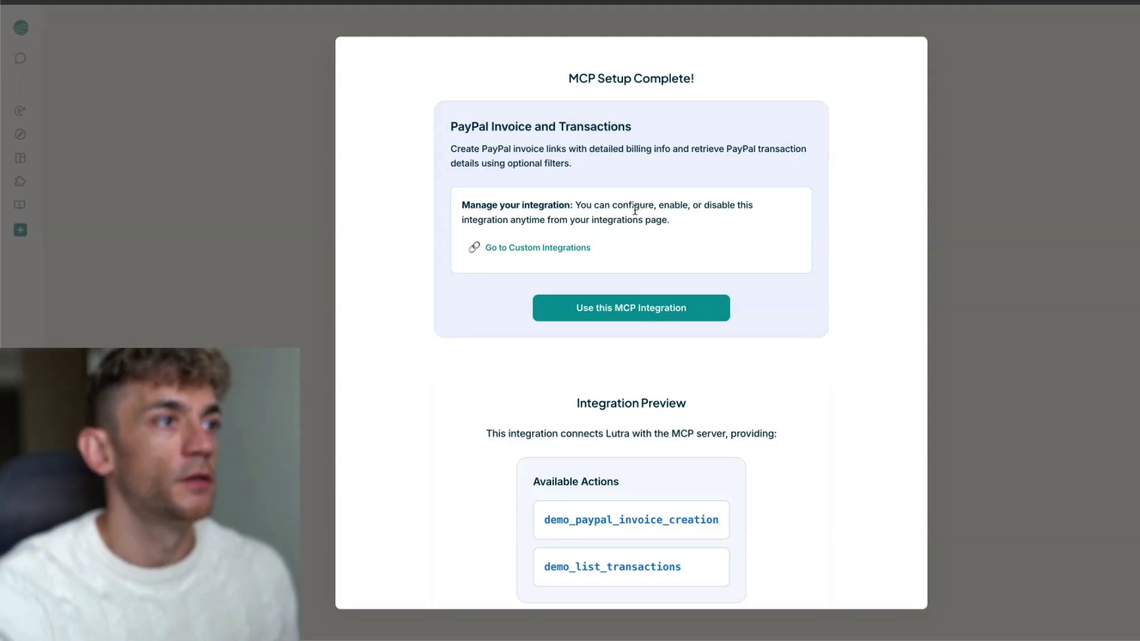
Review the MCP Setup Complete summary for PayPal Invoice and Transactions
left_click_drag(450, 121, 633, 124)
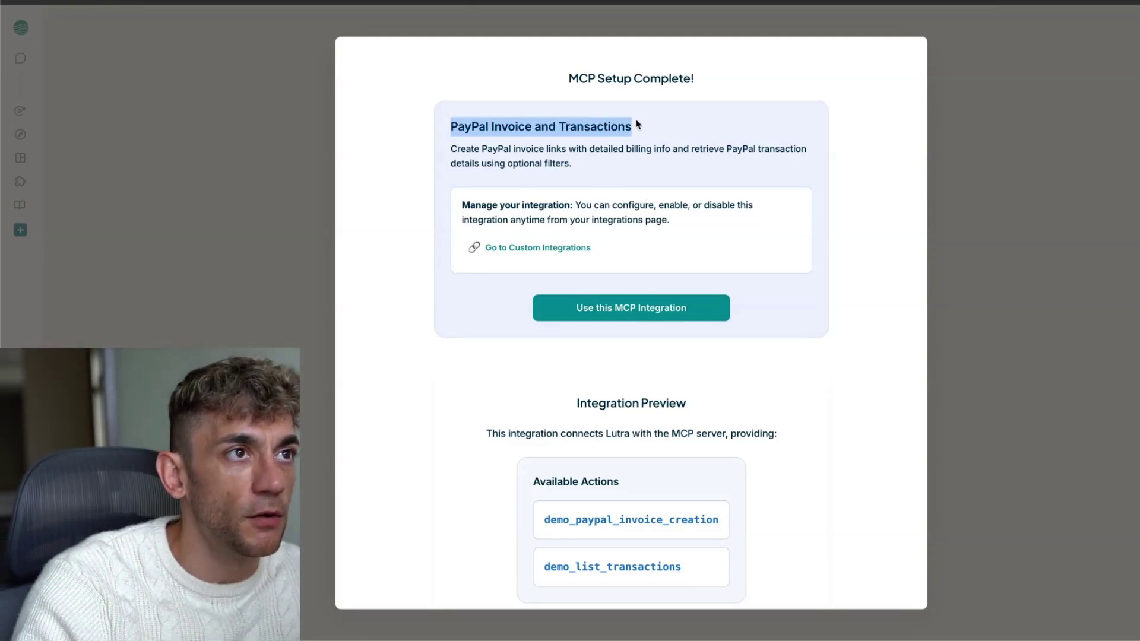
left_click(510, 160)
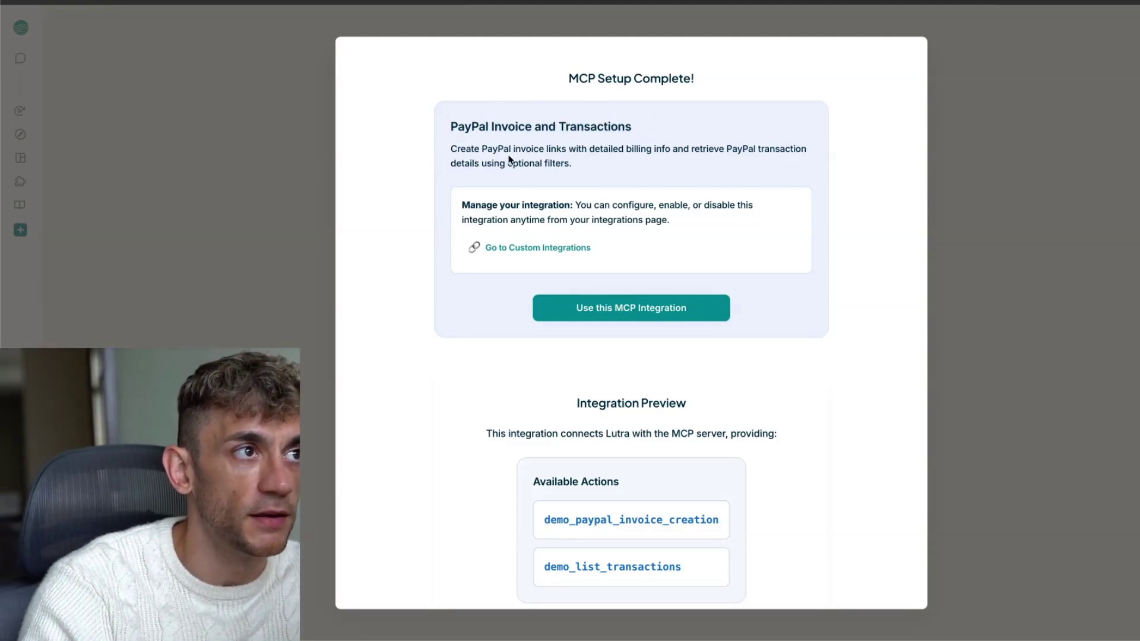
left_click_drag(449, 150, 660, 147)
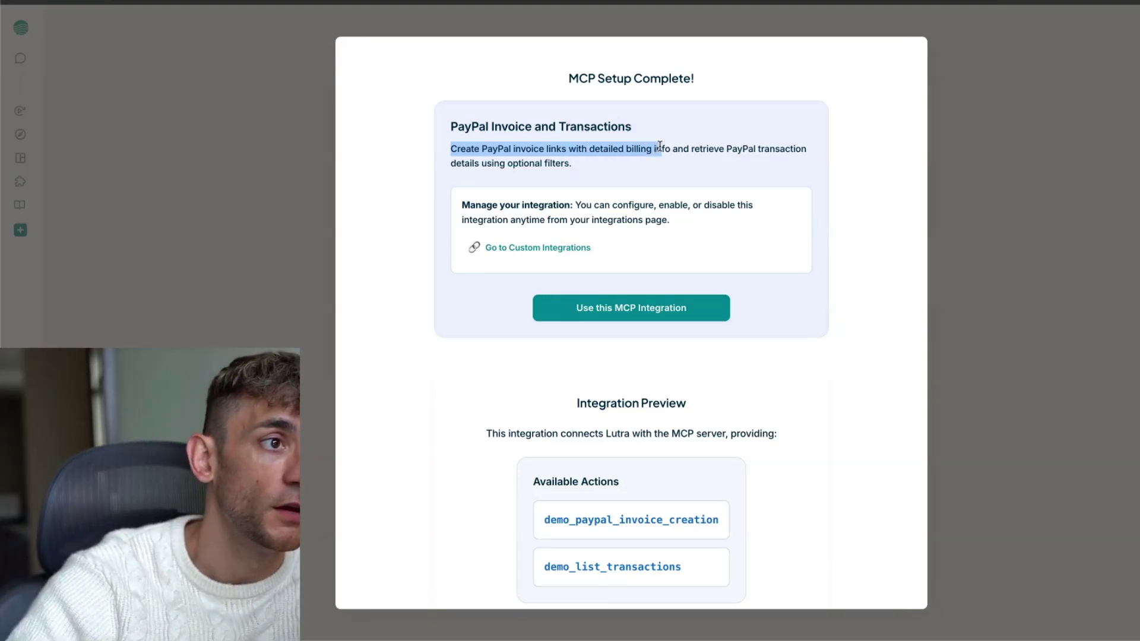
left_click_drag(432, 200, 675, 262)
left_click(675, 264)
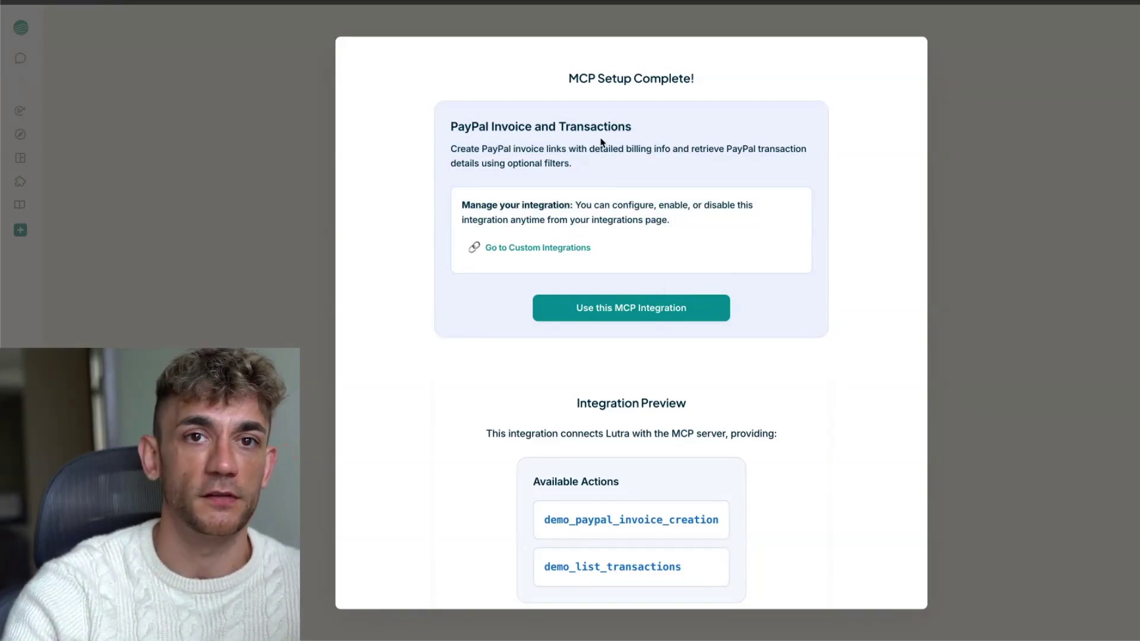
Start a chat with the PayPal integration and ask what it can do
left_click(641, 309)
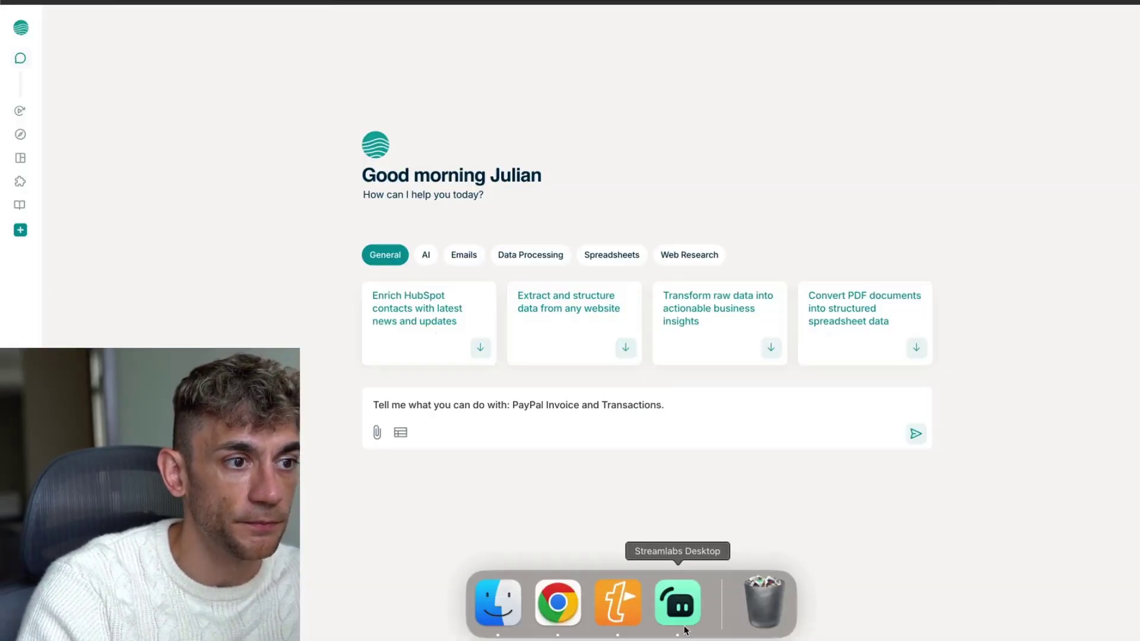
triple_click(684, 404)
left_click(627, 395)
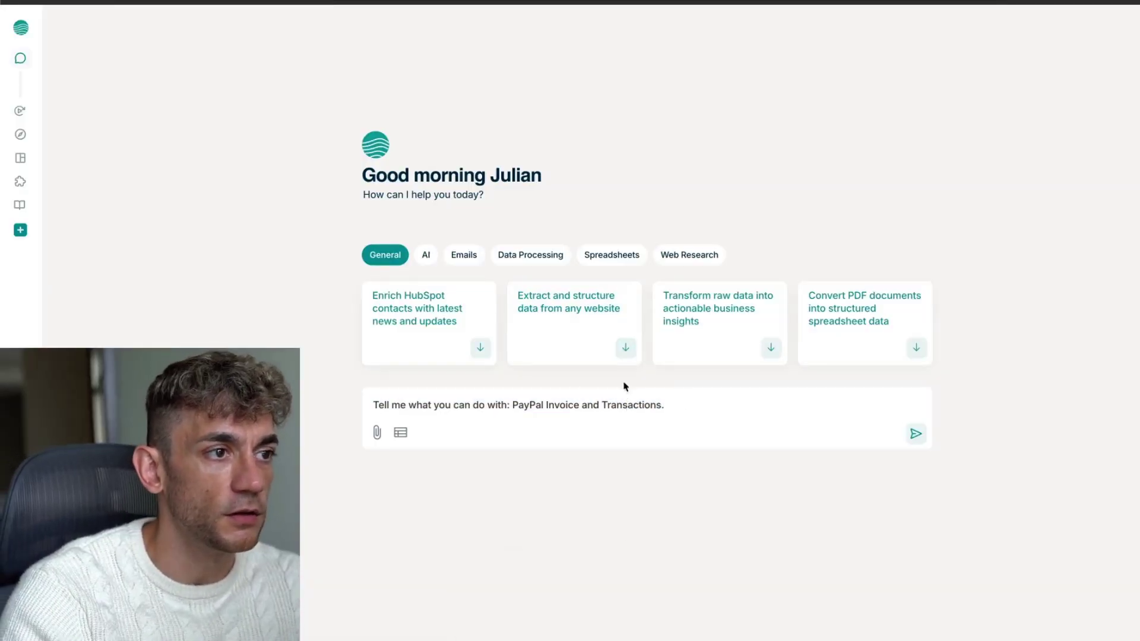
left_click(918, 435)
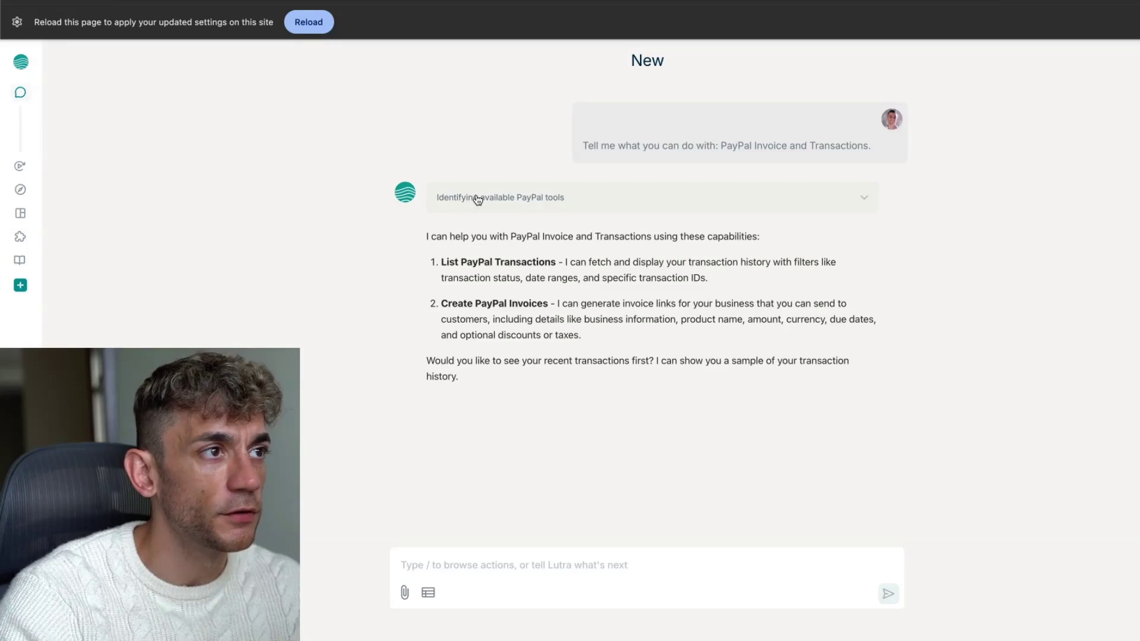
Expand the PayPal tool-identification reasoning and review the listed capabilities
left_click(478, 198)
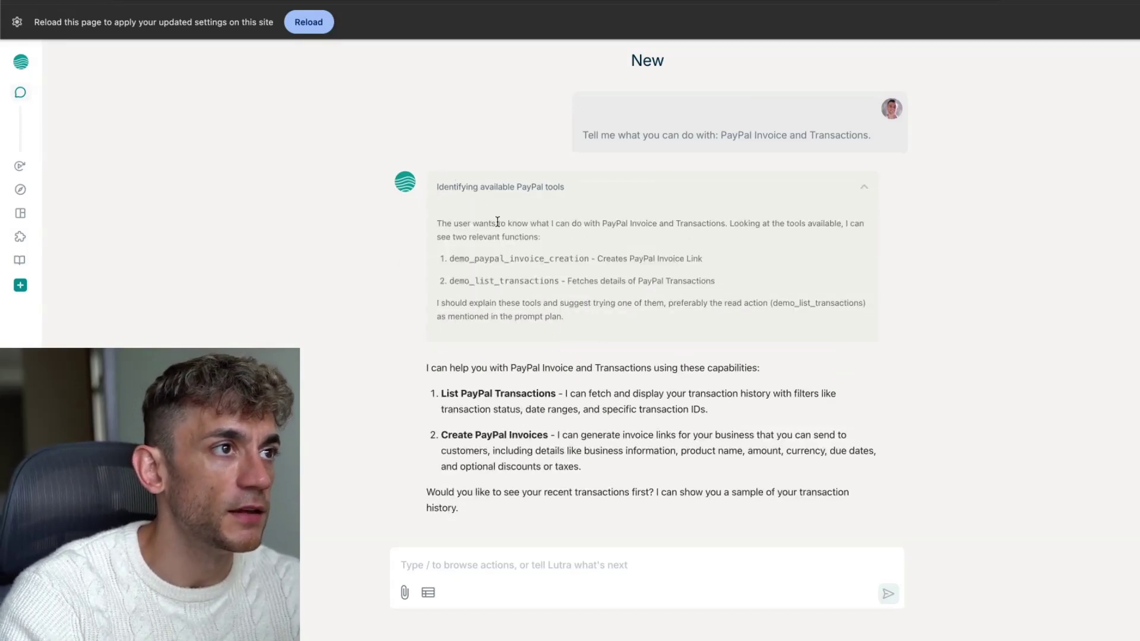
left_click_drag(436, 226, 635, 236)
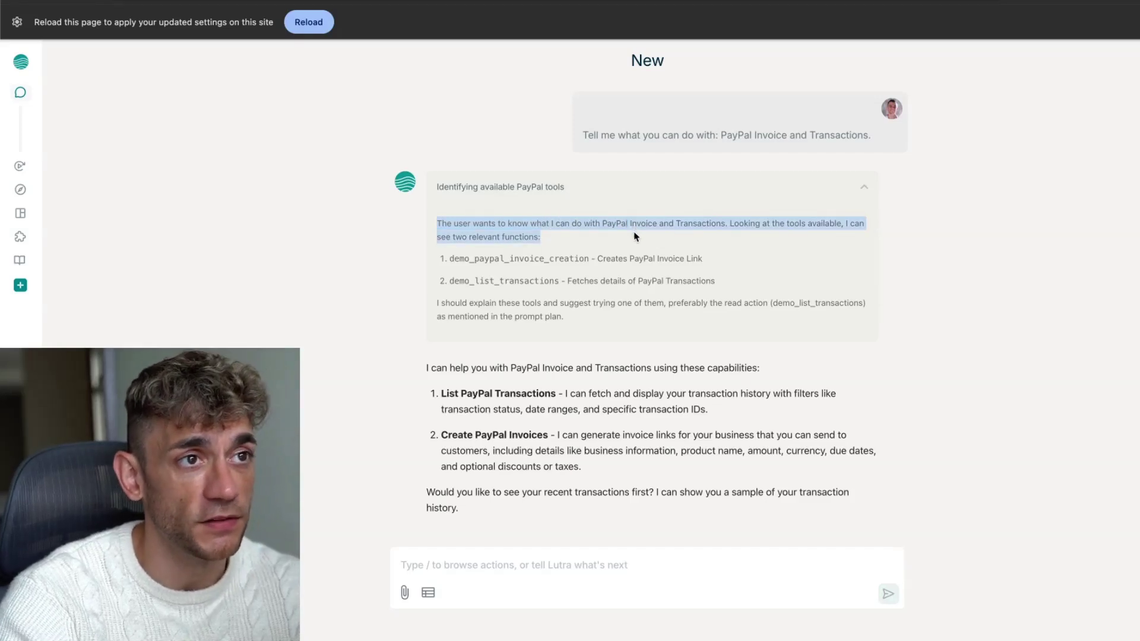
left_click(495, 275)
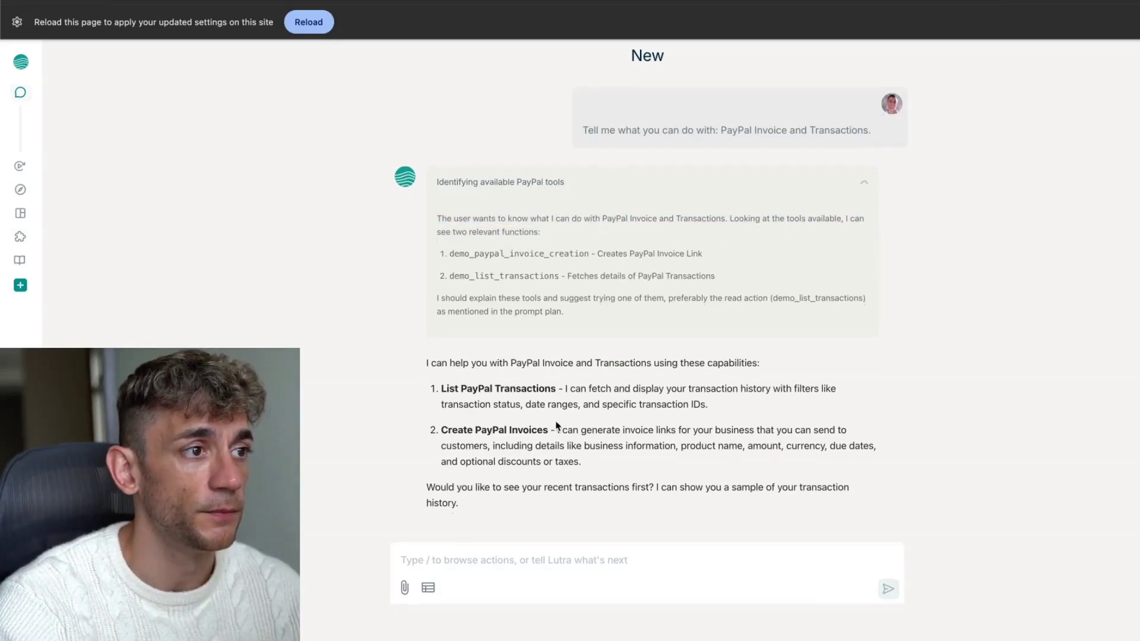
left_click_drag(439, 392, 570, 493)
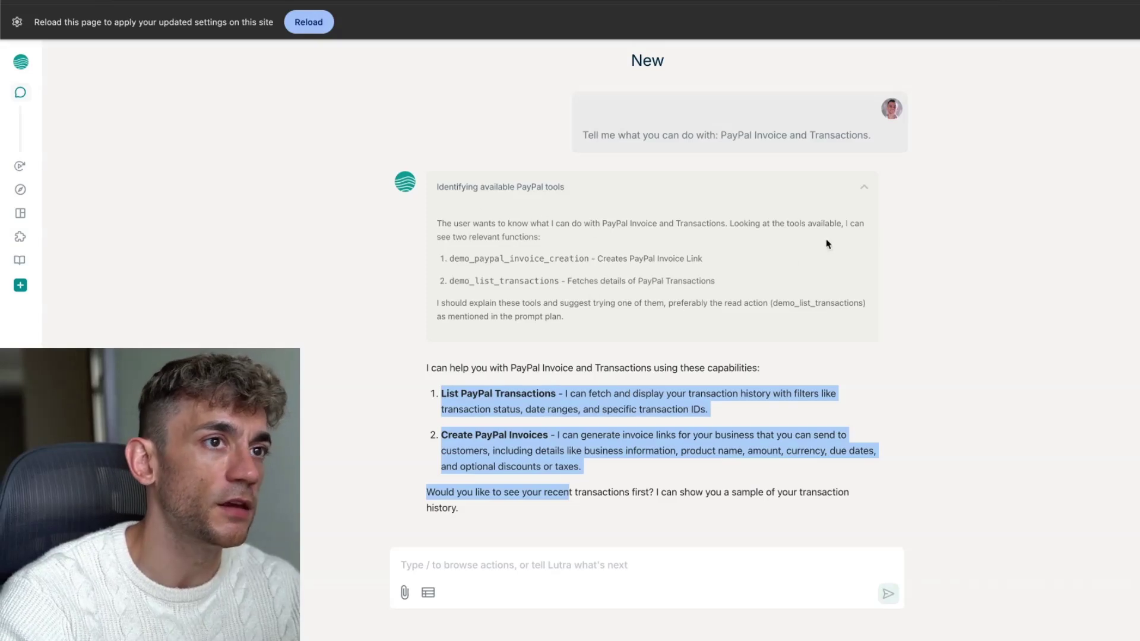
Collapse the reasoning, zoom to 125% and read the transactions and invoice capabilities
left_click(854, 197)
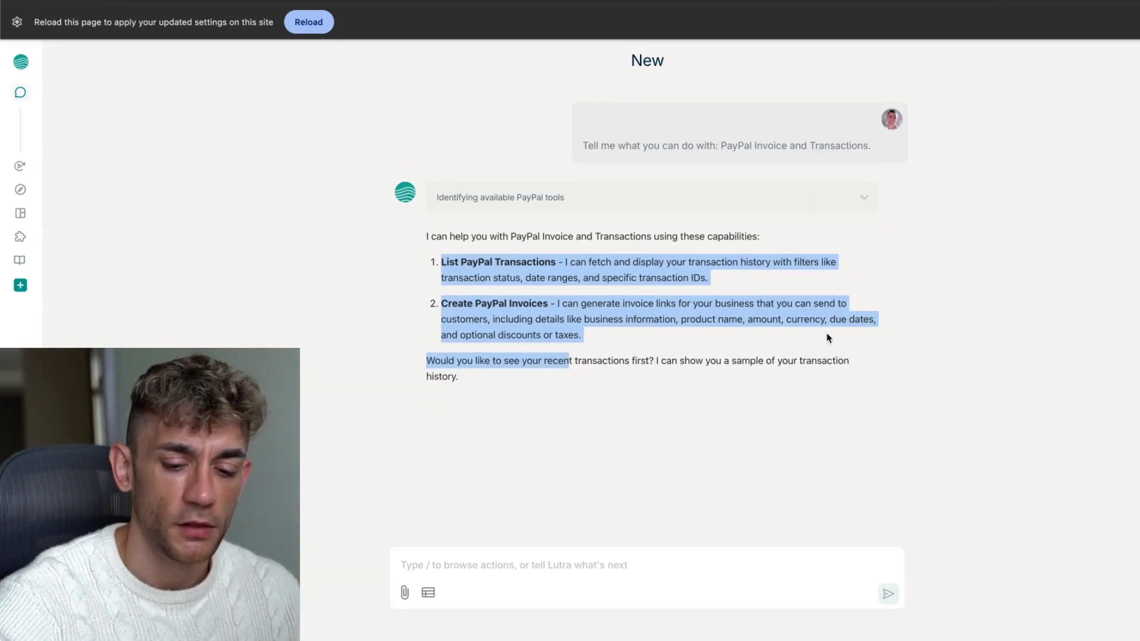
key("ctrl+plus")
left_click(799, 334)
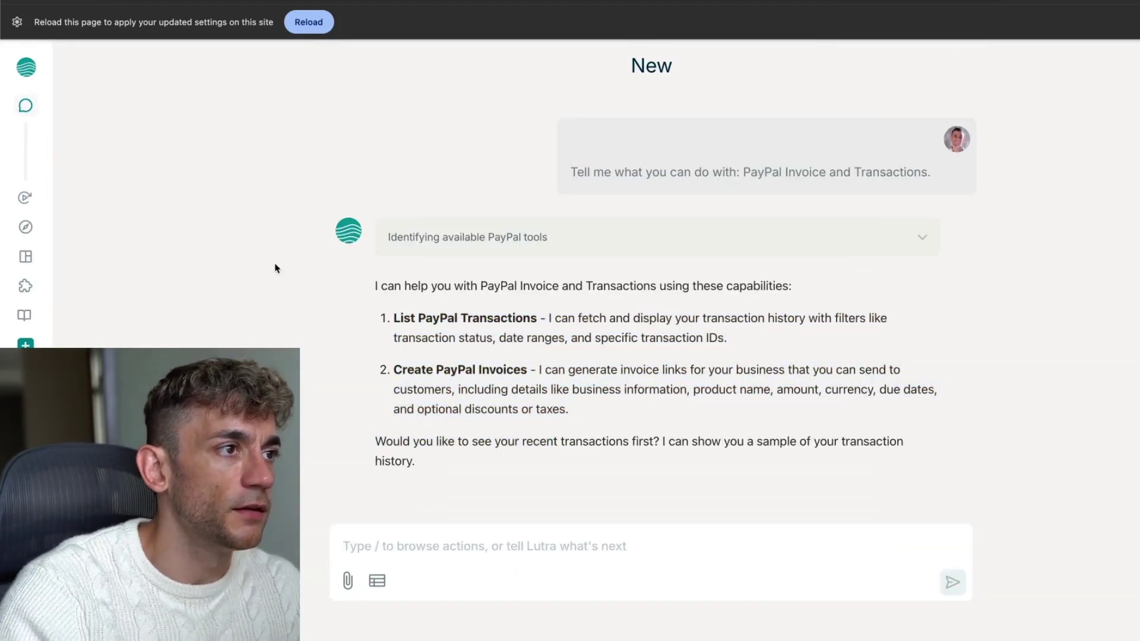
left_click_drag(374, 291, 797, 295)
left_click(705, 337)
left_click_drag(391, 319, 539, 331)
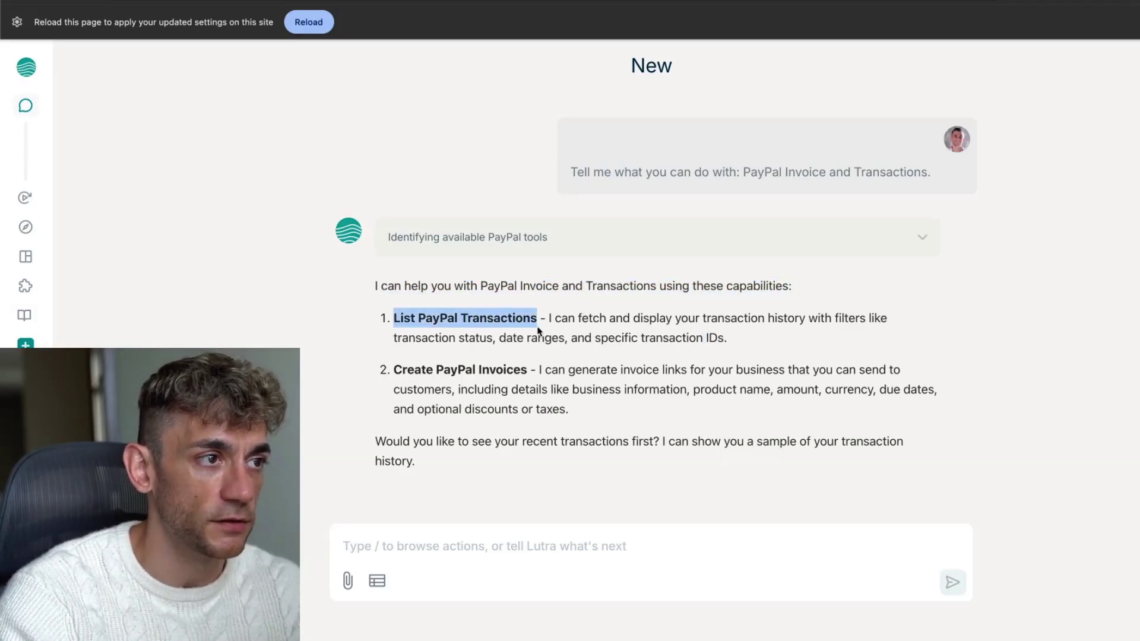
left_click(399, 369)
left_click_drag(386, 372, 719, 409)
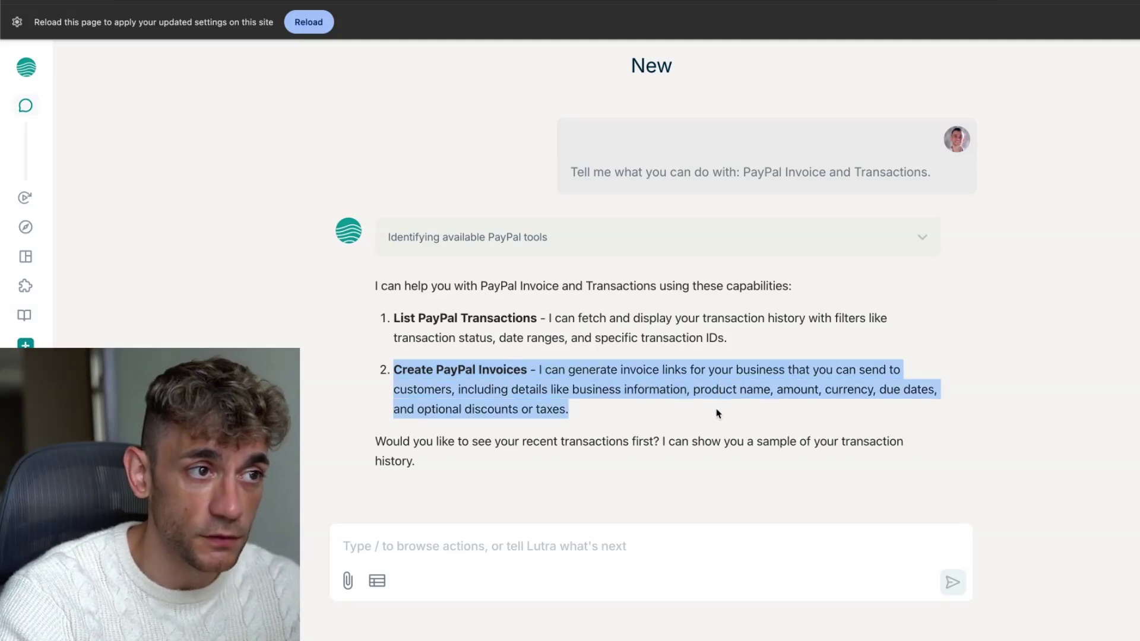
left_click(575, 532)
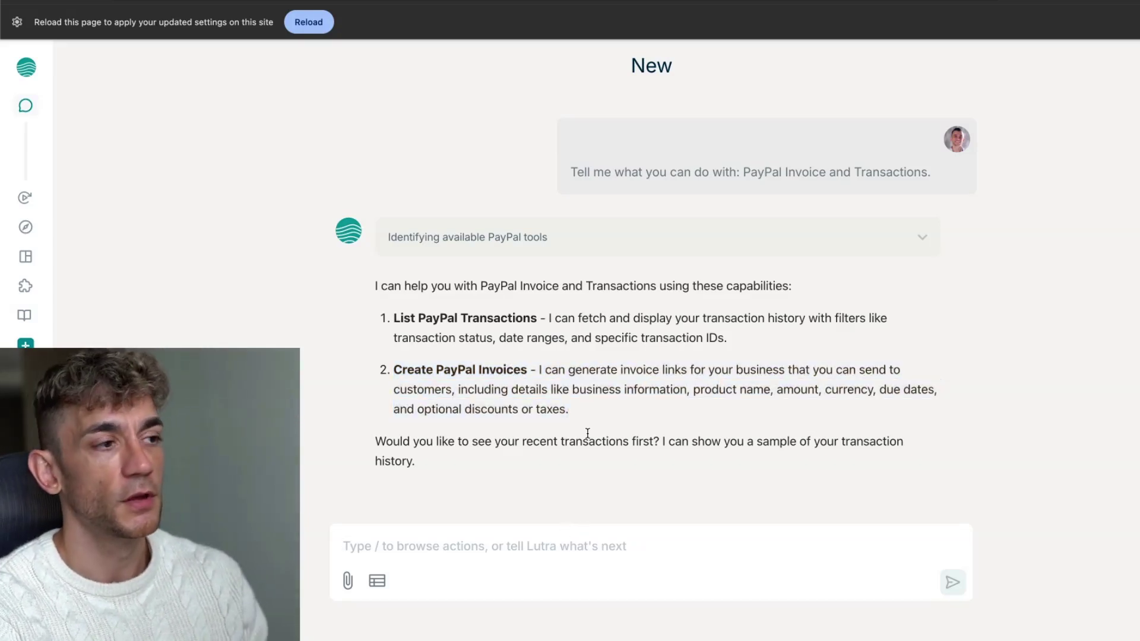
Insert the companydetails snippet, expanded into the client's company details
type("companydetails")
key("super+Up")
key("shift+Return")
key("Up")
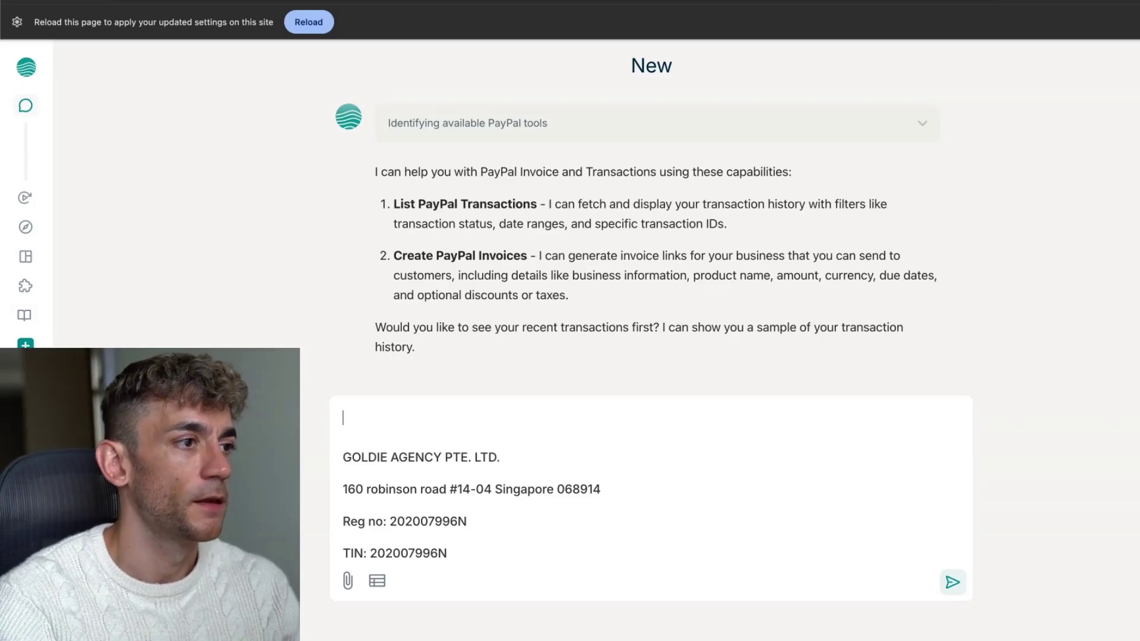
Add 'Create a $500 invoice link for this - service = SEO Link Building:' plus 'PayPal', and send
type("Create a $500")
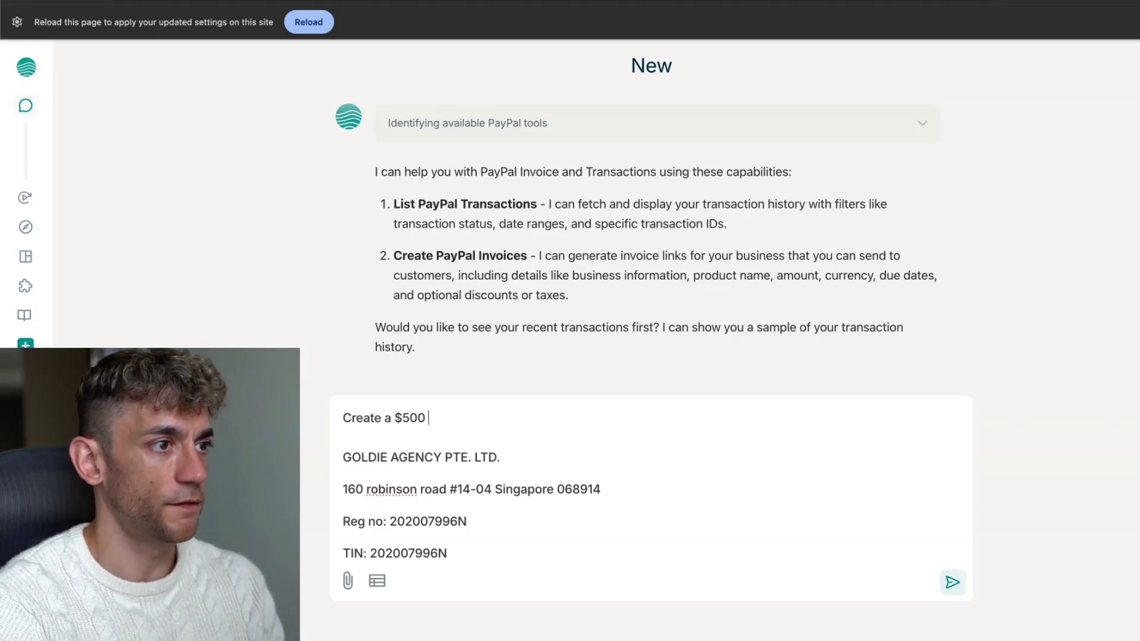
type(" invoice link for this")
key("shift+super+Right")
key("Right")
type("- service = ")
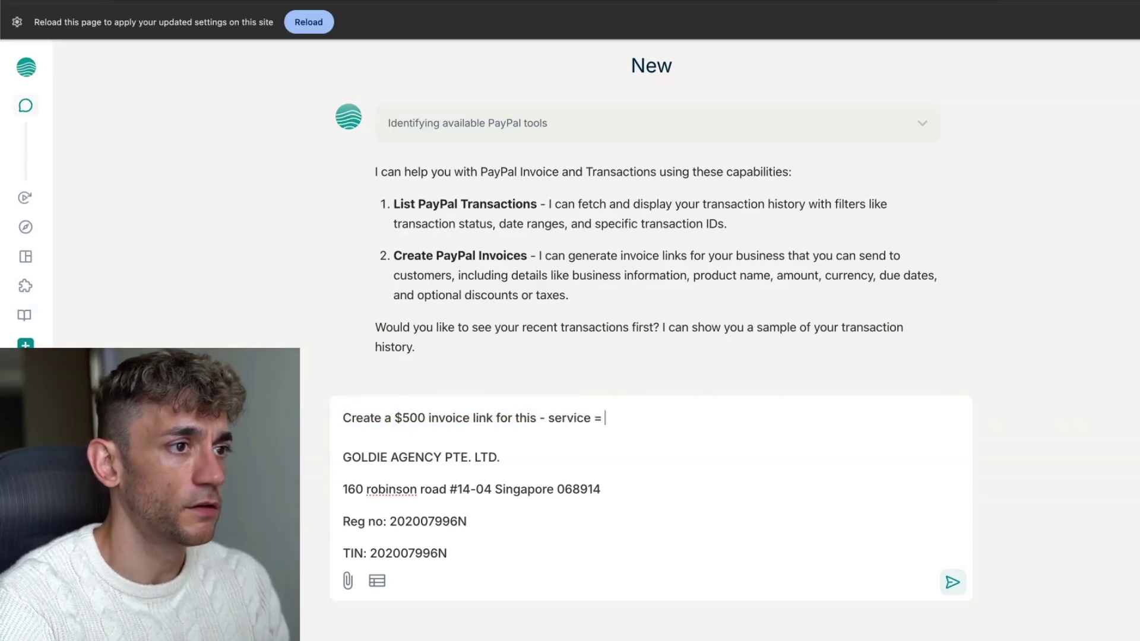
type("SEO Link Building:")
key("super+Down")
key("Return")
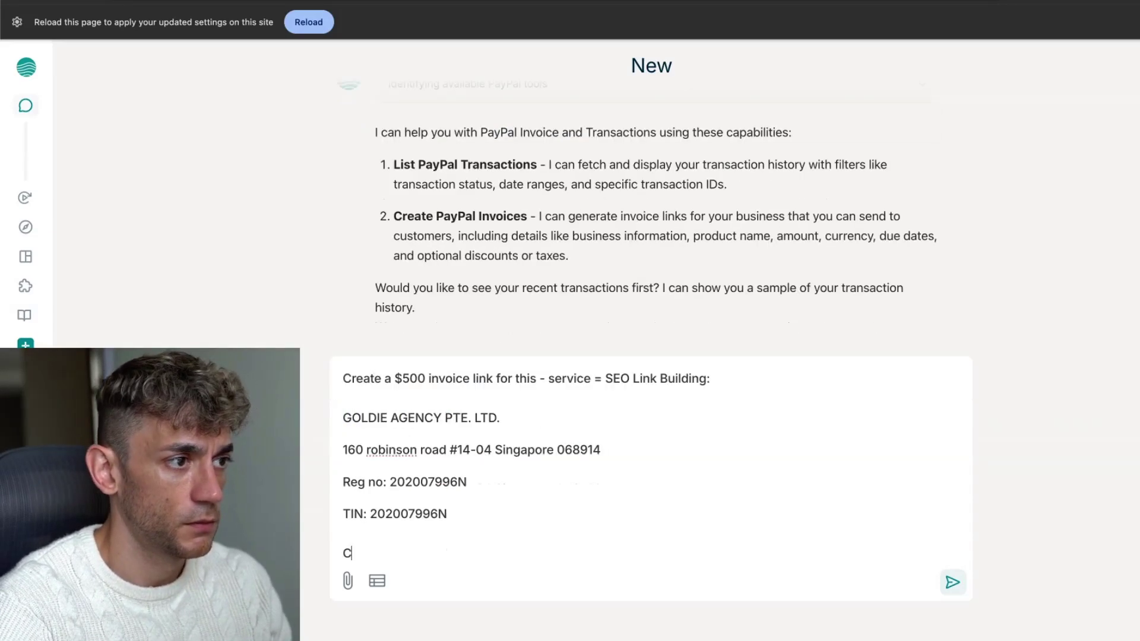
type("PayPal")
key("super+a")
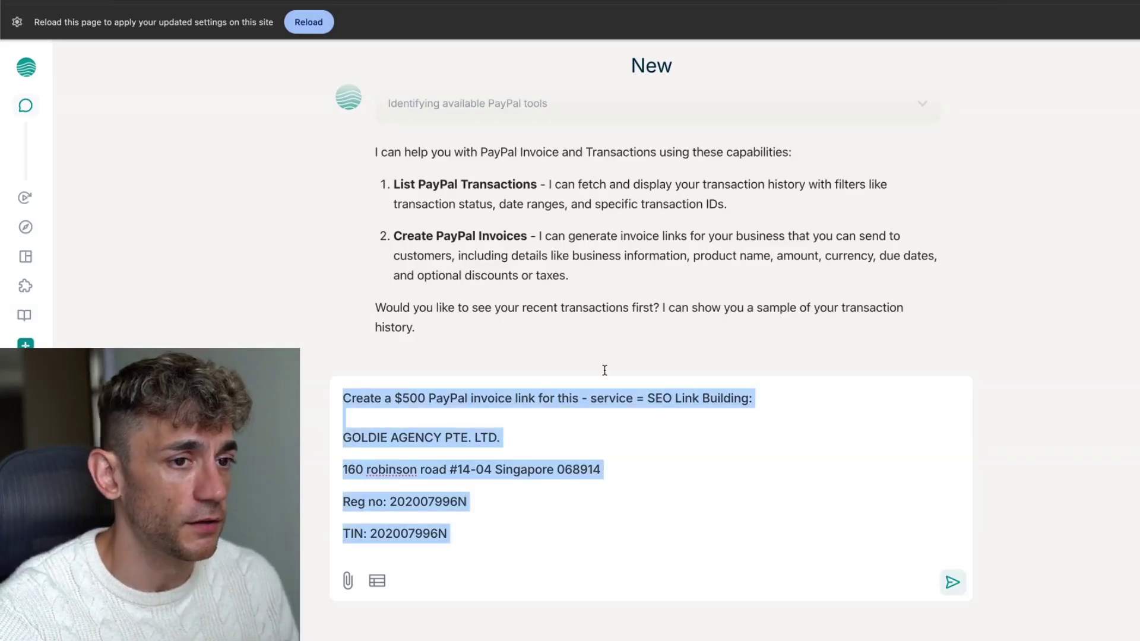
left_click(953, 582)
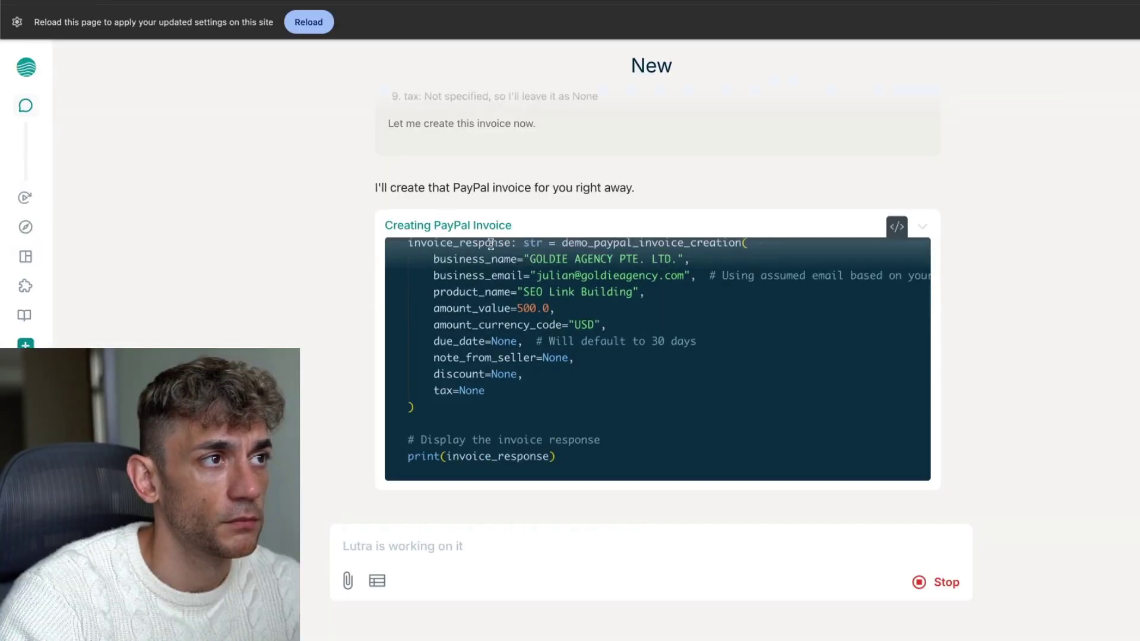
Review Lutra's invoice reasoning and open the returned $500 SEO Link Building PayPal invoice link
scroll(501, 240, "up", 2)
scroll(616, 273, "down", 1)
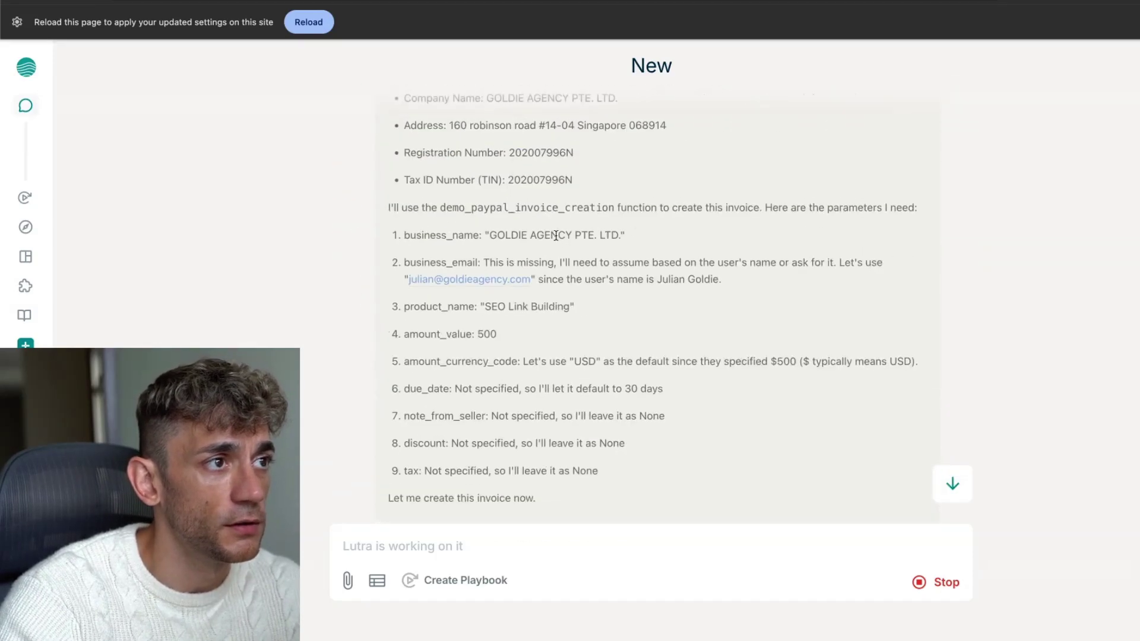
scroll(580, 313, "up", 6)
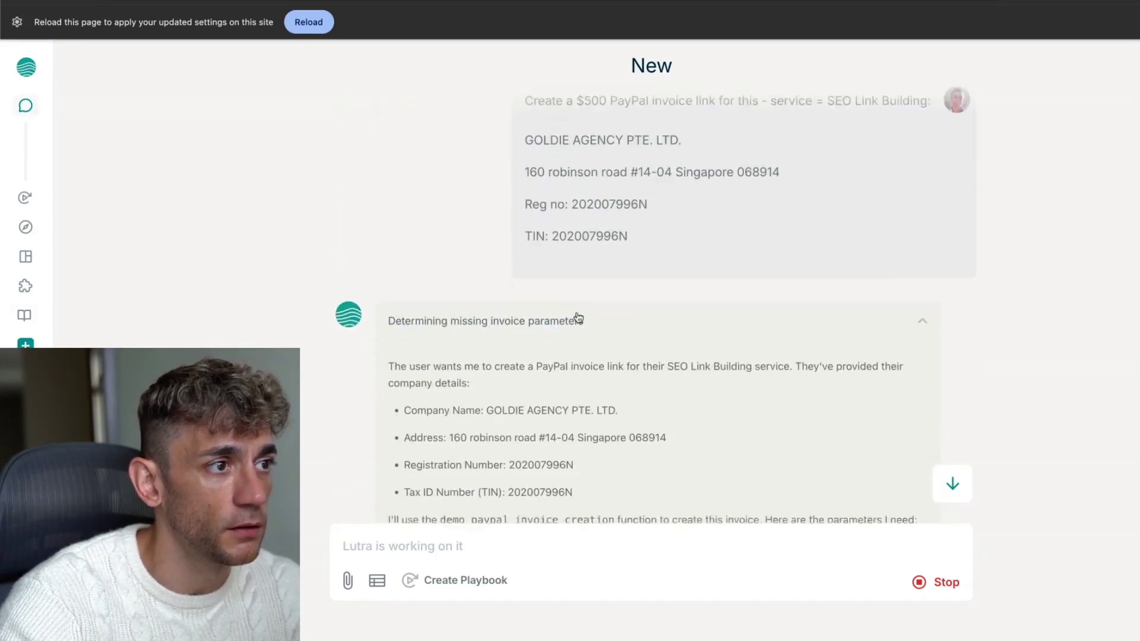
scroll(336, 212, "down", 5)
left_click_drag(371, 145, 706, 423)
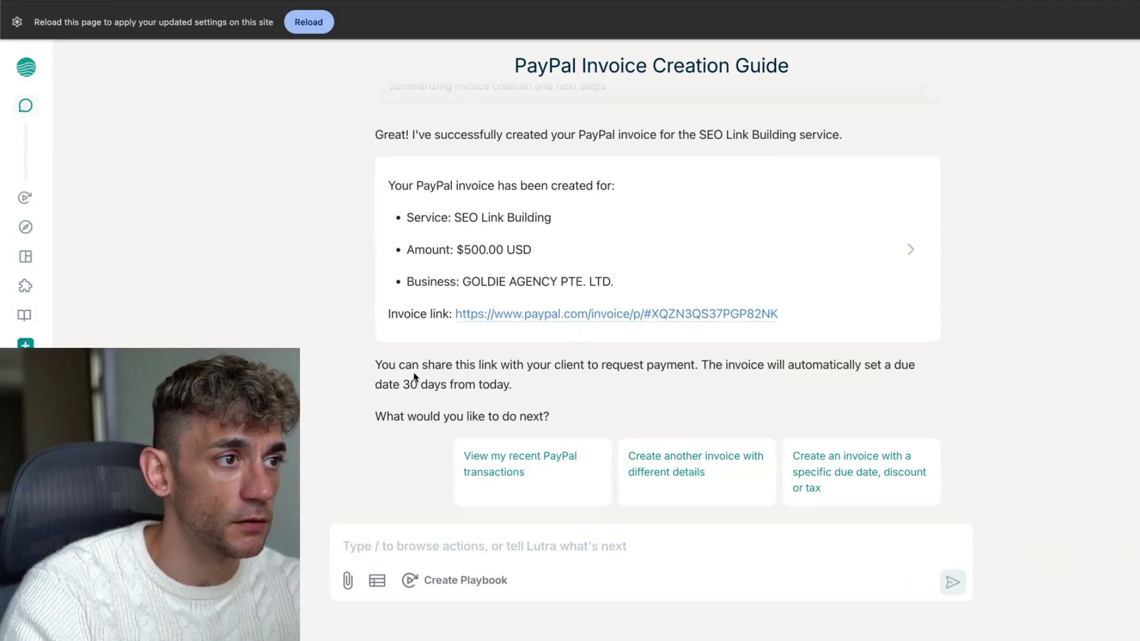
left_click_drag(373, 369, 922, 381)
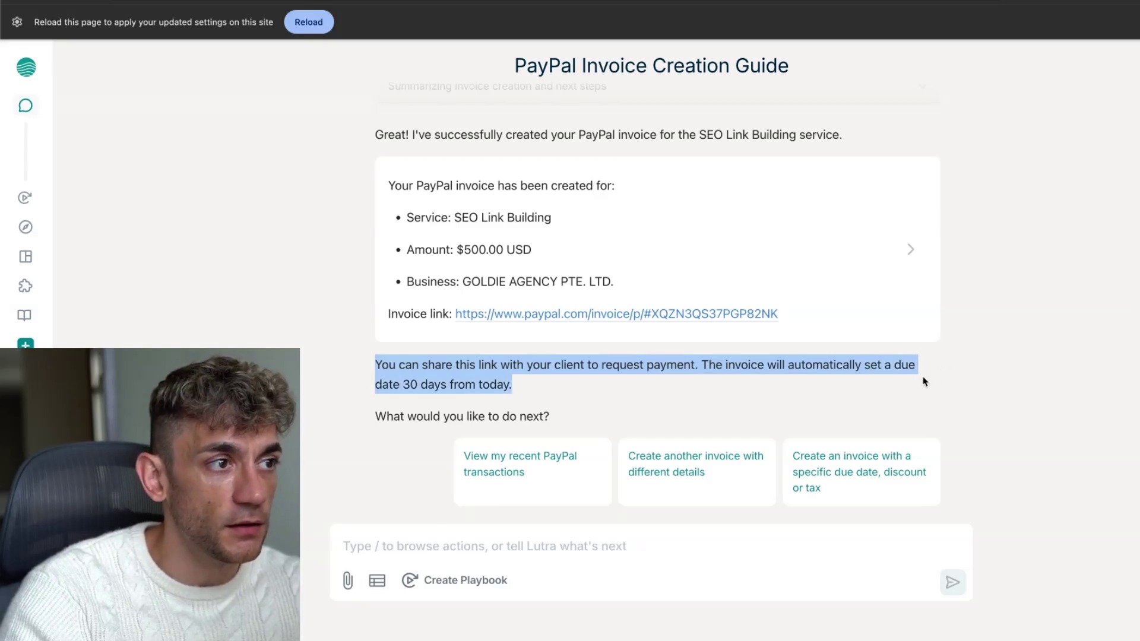
left_click(879, 374)
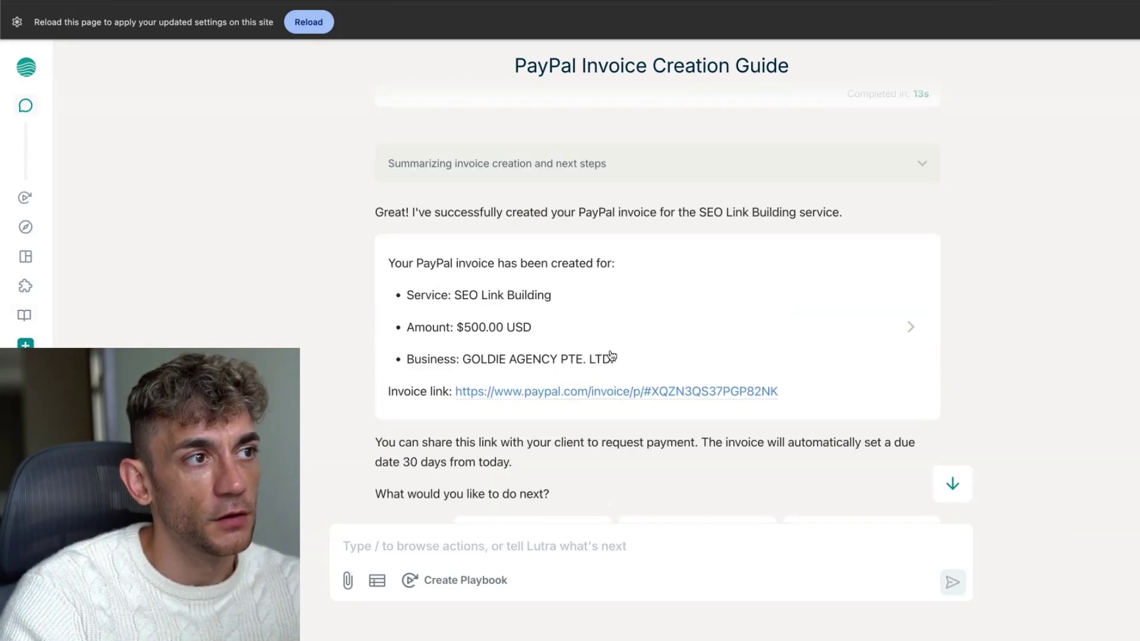
left_click(610, 392)
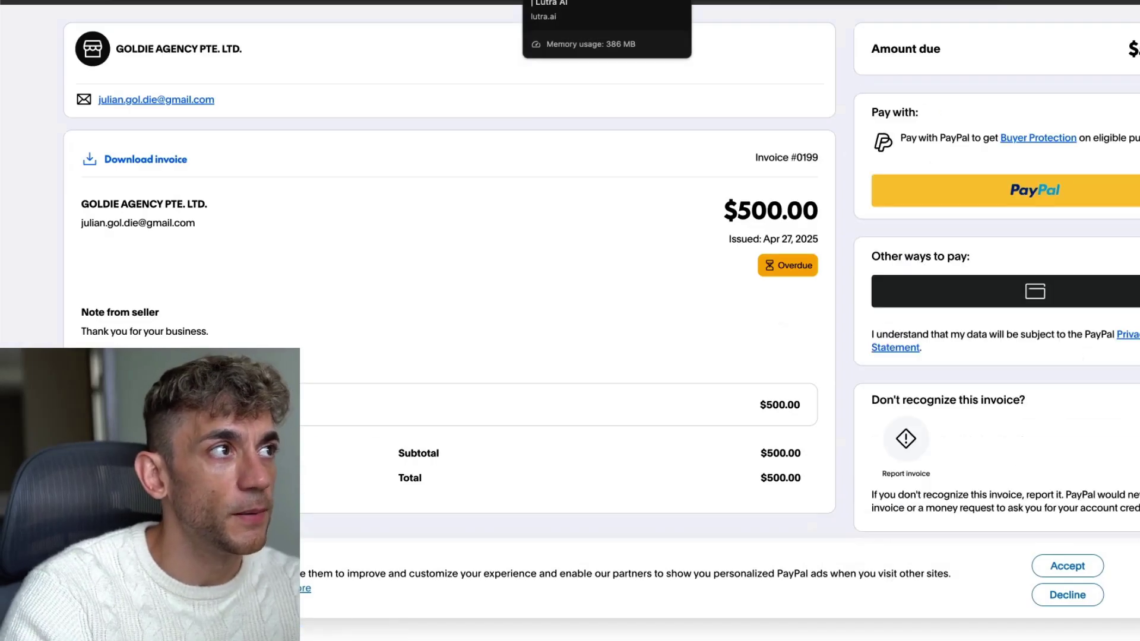
left_click(535, 1)
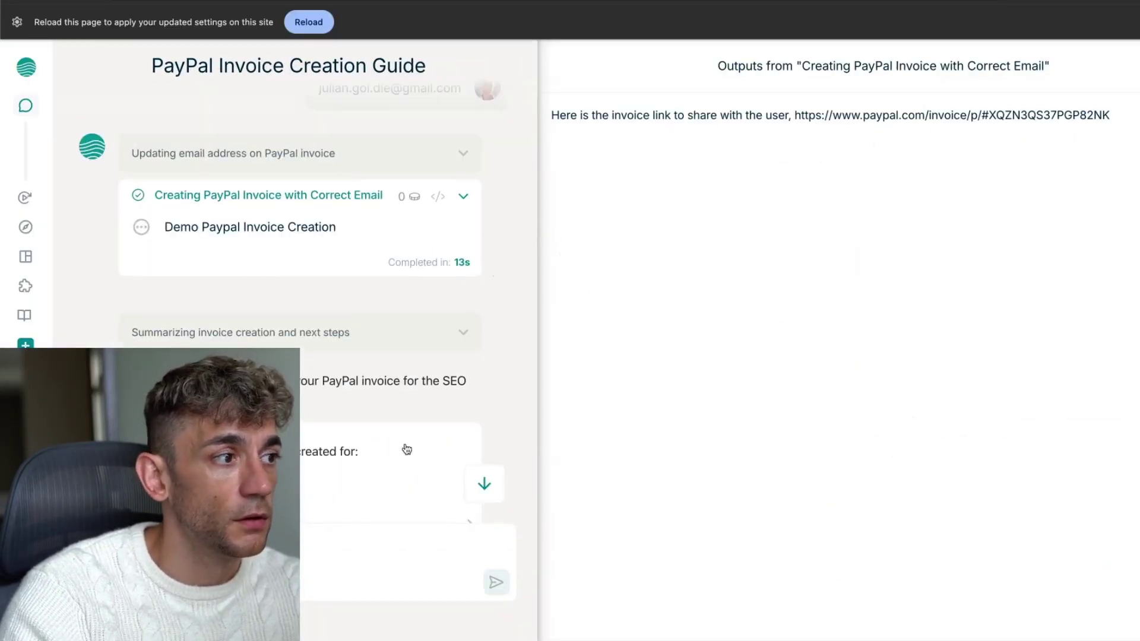
scroll(395, 390, "down", 6)
scroll(369, 338, "up", 4)
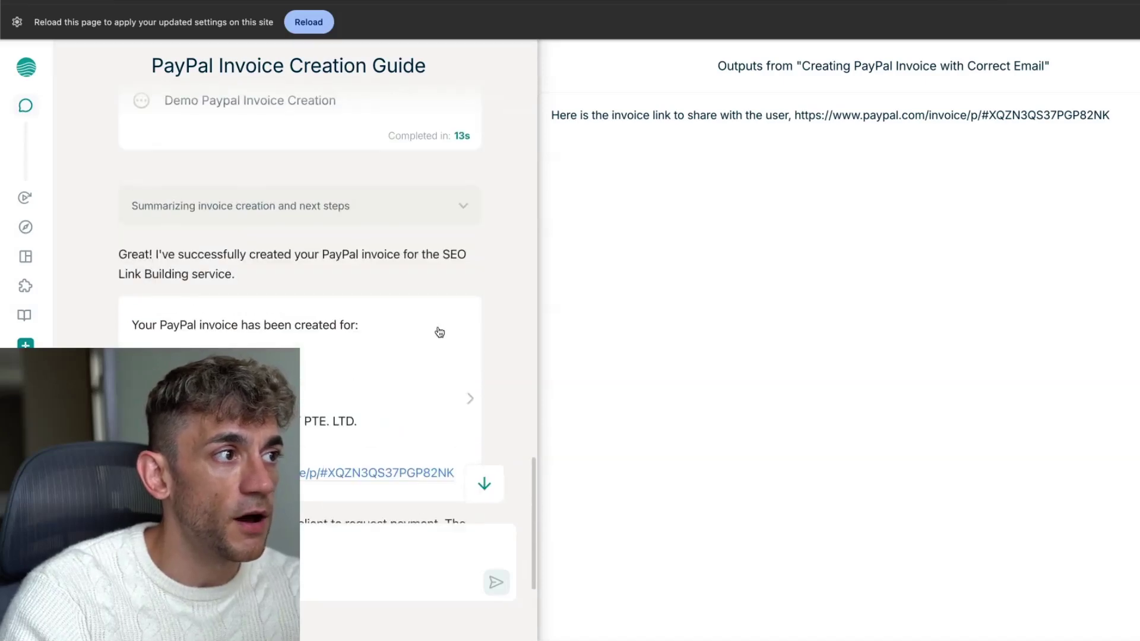
scroll(439, 332, "up", 4)
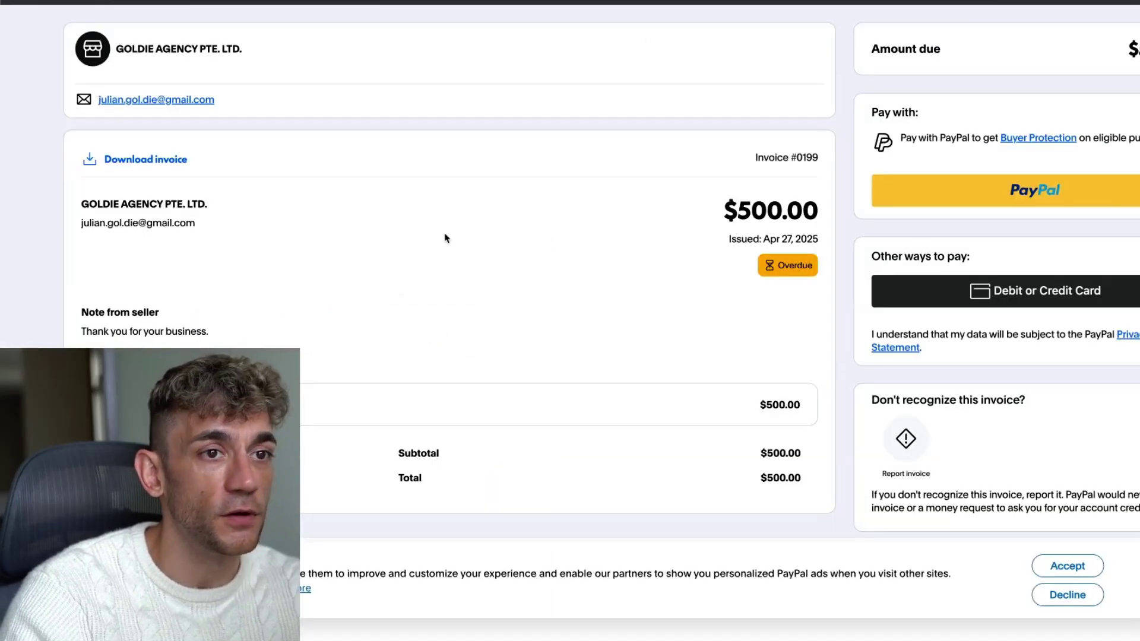
scroll(502, 212, "down", 2)
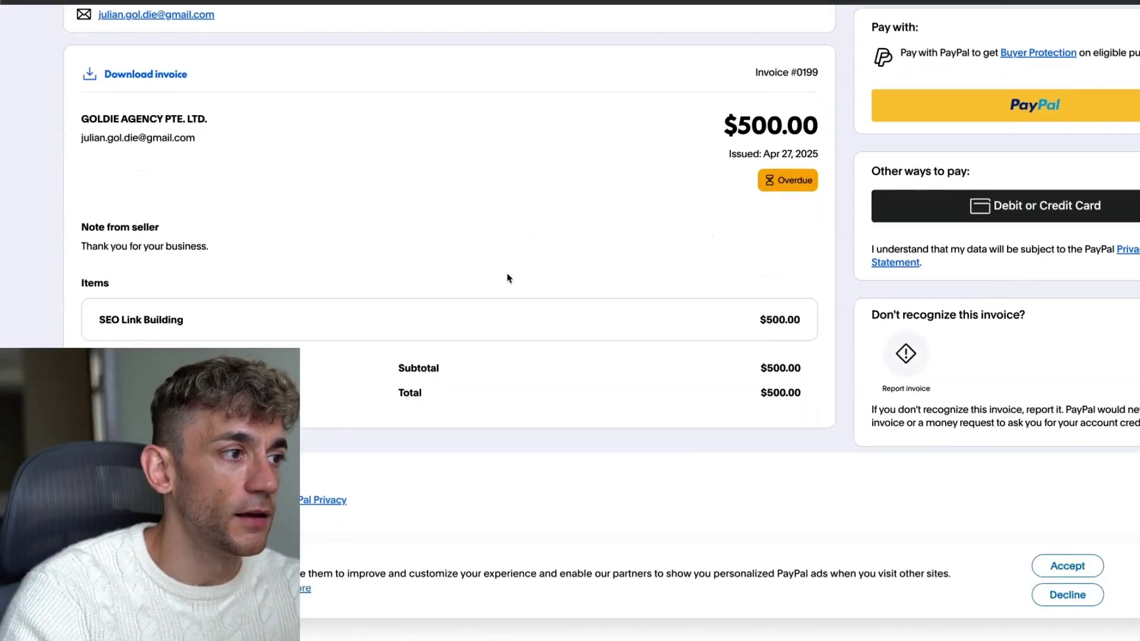
scroll(485, 268, "up", 2)
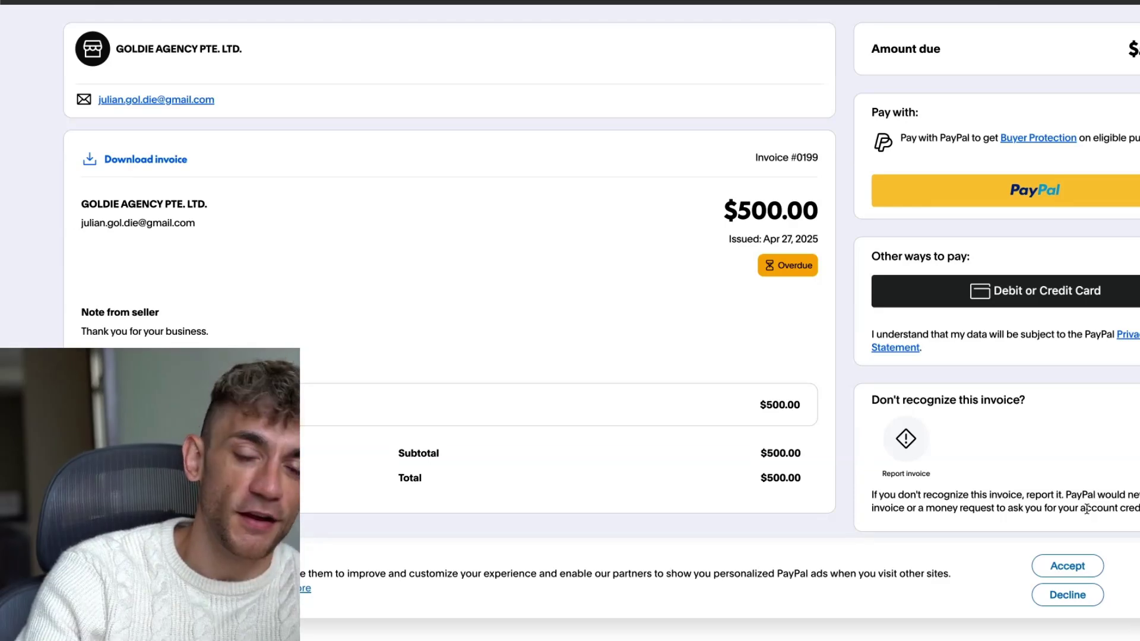
scroll(481, 472, "up", 2)
scroll(482, 469, "down", 2)
left_click(499, 1)
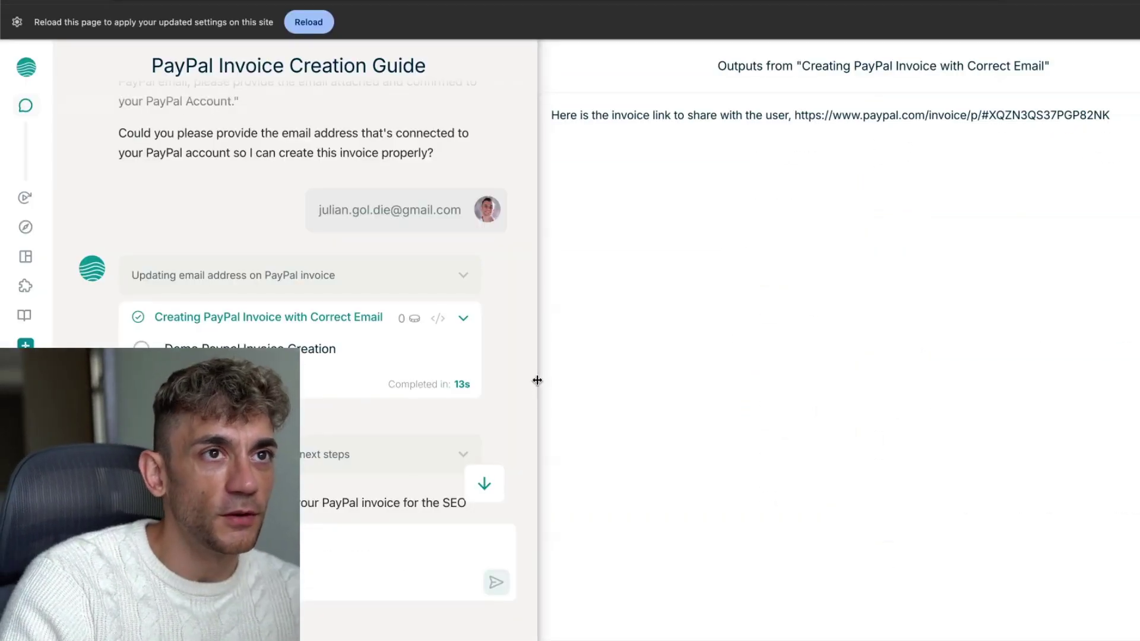
scroll(439, 396, "down", 10)
left_click_drag(132, 113, 437, 176)
left_click(579, 315)
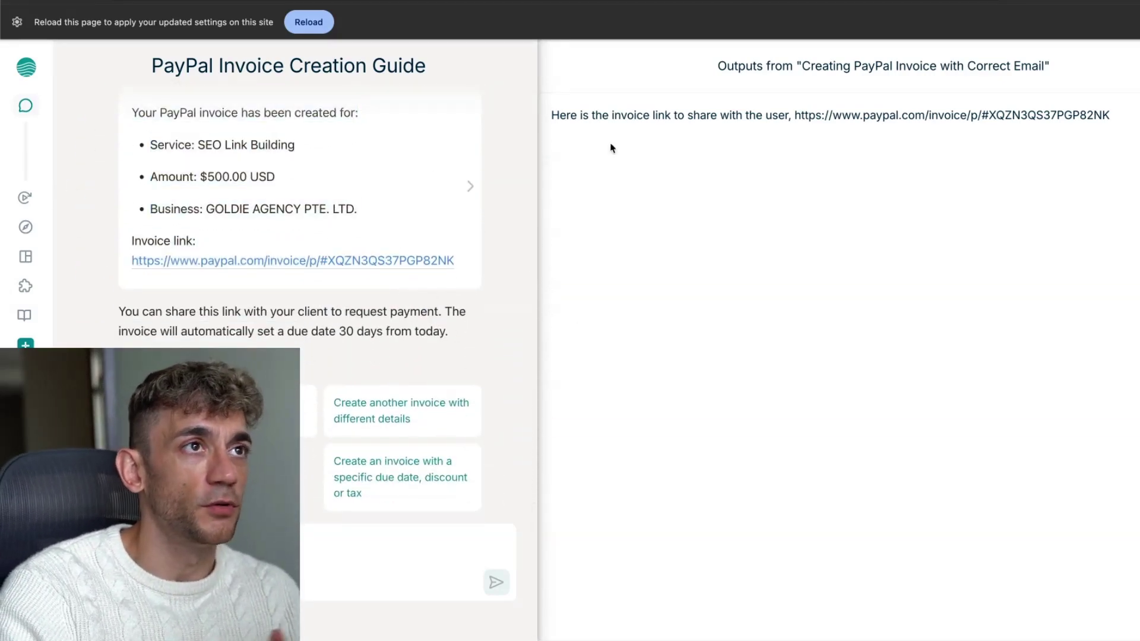
left_click(641, 1)
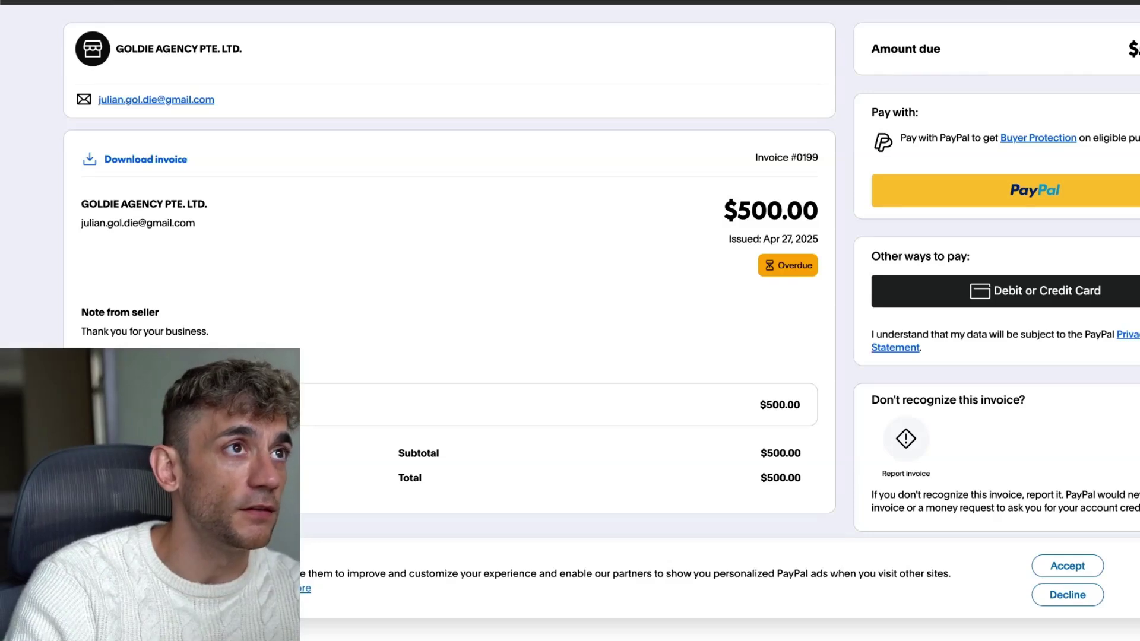
left_click(306, 1)
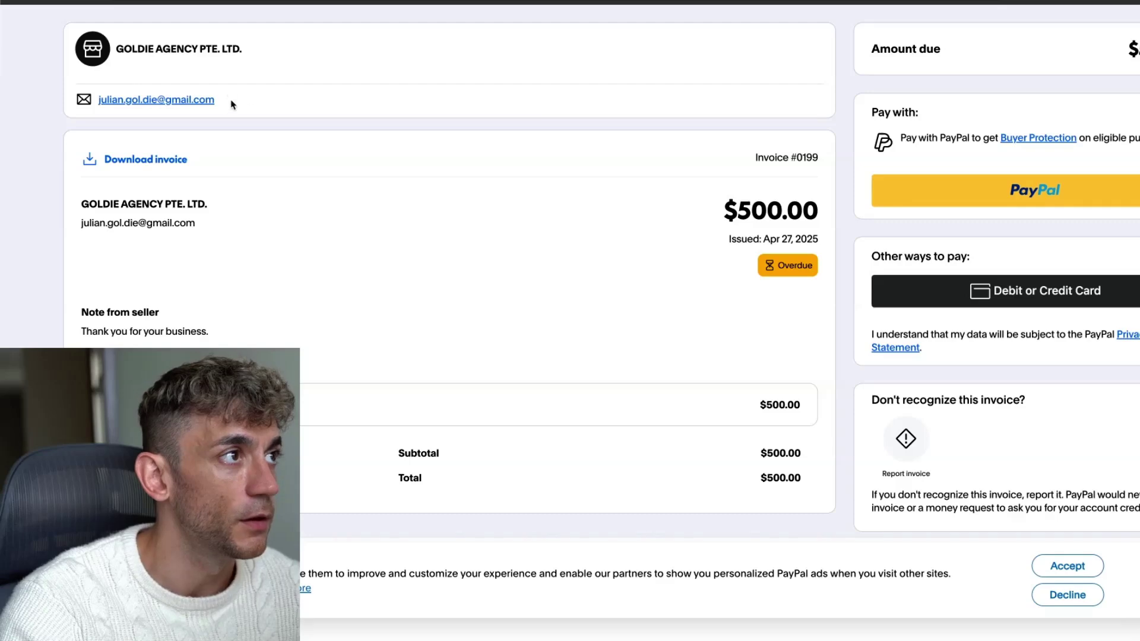
left_click_drag(245, 99, 98, 101)
left_click(216, 156)
left_click_drag(97, 185, 394, 400)
left_click(394, 400)
Read the finished PayPal invoice chat down to its 'What would you like to do next?' line
scroll(827, 380, "down", 2)
scroll(827, 394, "up", 2)
scroll(839, 407, "down", 1)
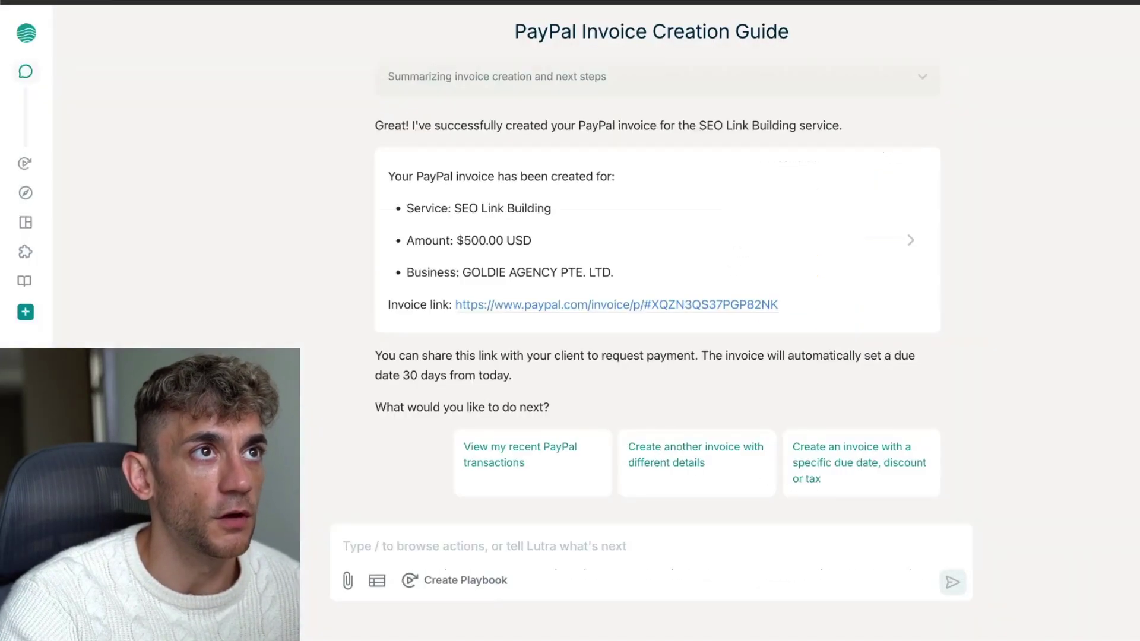
scroll(751, 84, "up", 10)
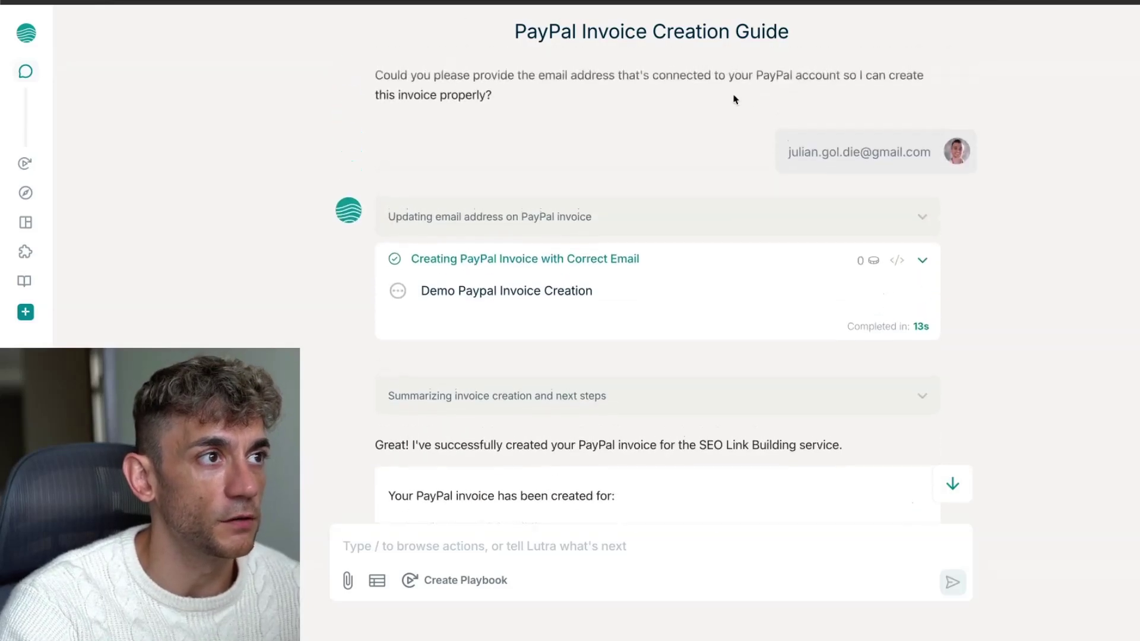
scroll(713, 125, "down", 7)
scroll(712, 125, "down", 4)
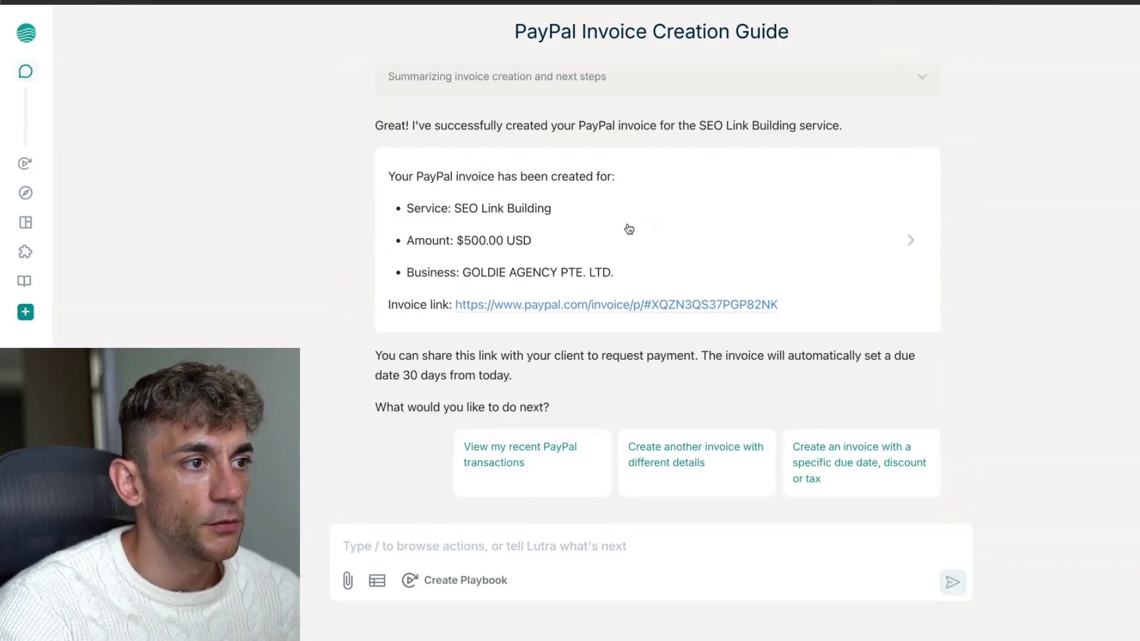
left_click_drag(376, 404, 619, 407)
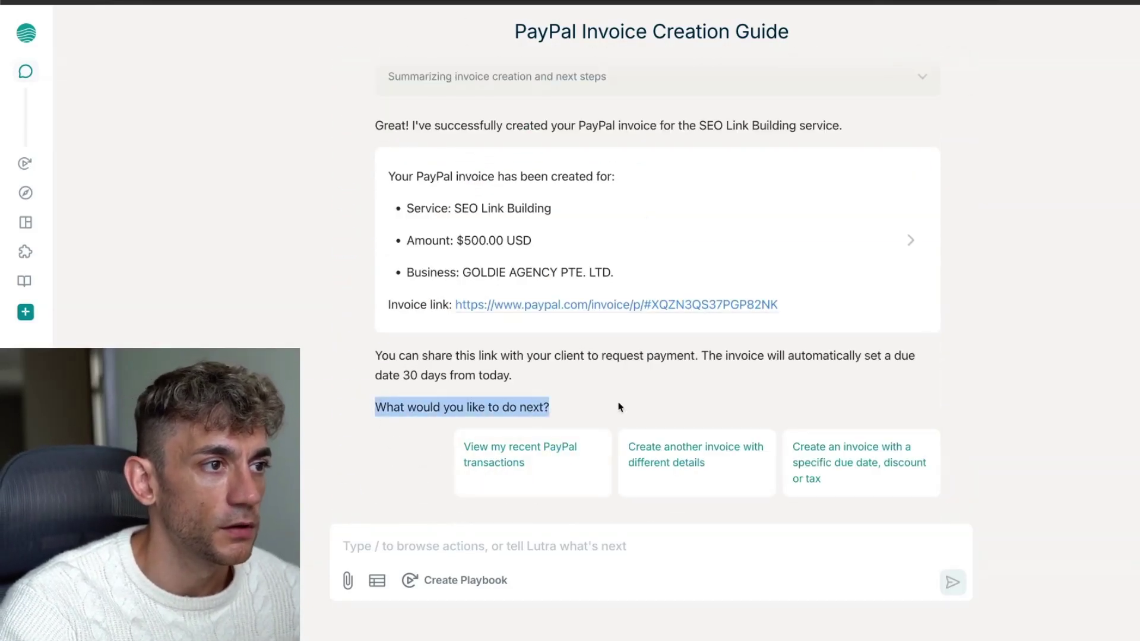
left_click_drag(383, 410, 562, 410)
left_click(581, 412)
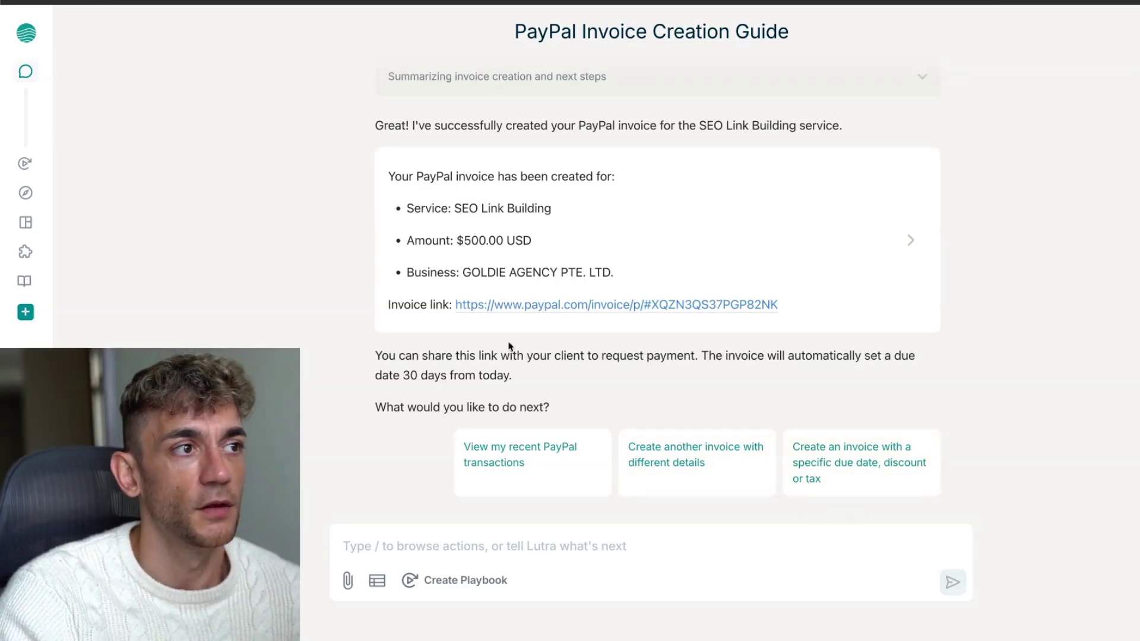
Check the e-mail address sent in the chat, then return to Tools and Integrations
scroll(534, 350, "up", 10)
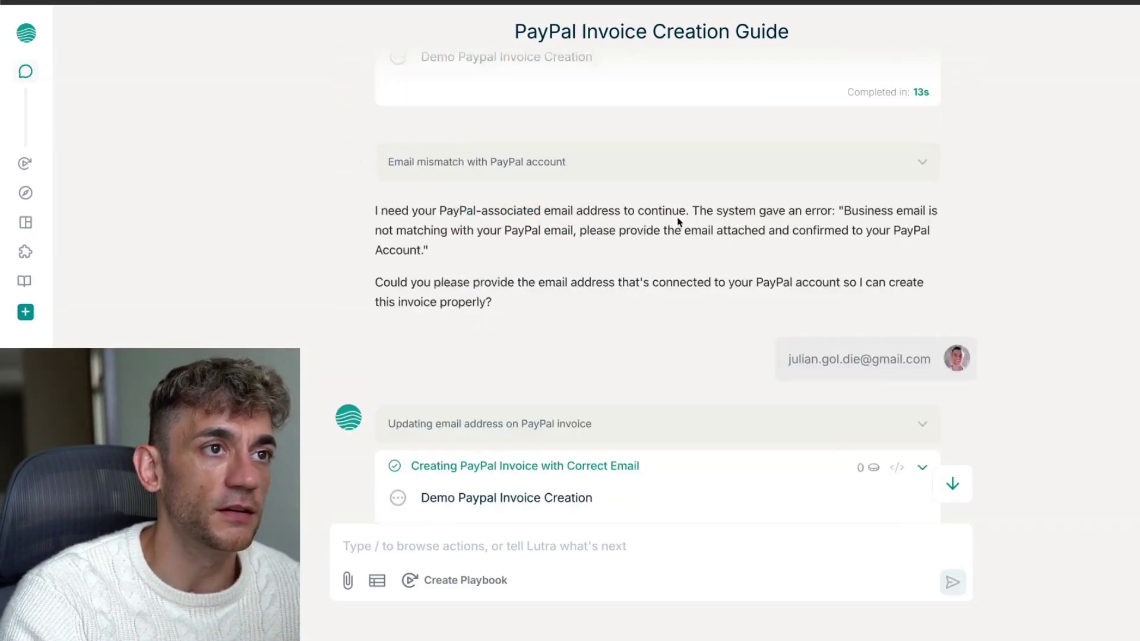
scroll(679, 222, "up", 2)
scroll(797, 252, "down", 3)
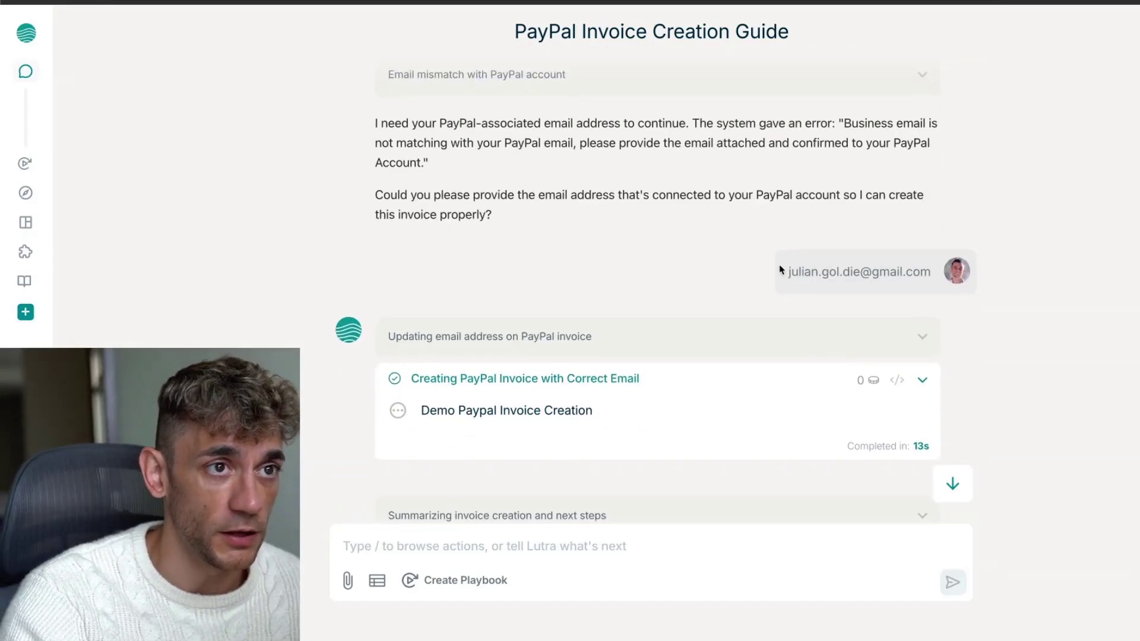
left_click_drag(780, 270, 917, 272)
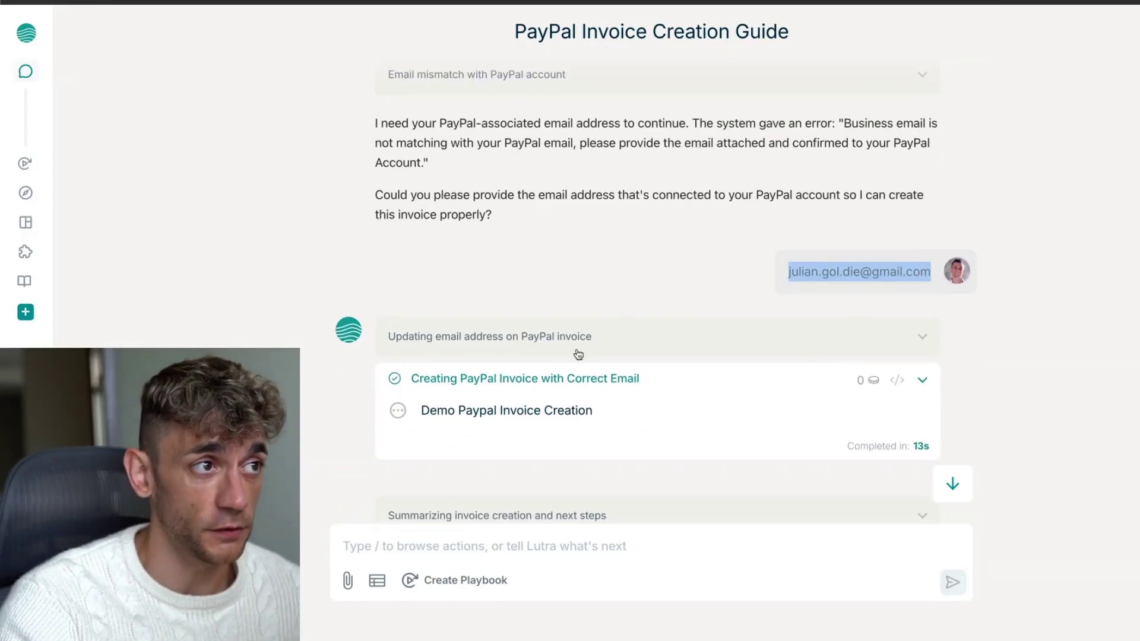
scroll(571, 355, "down", 8)
mouse_move(65, 176)
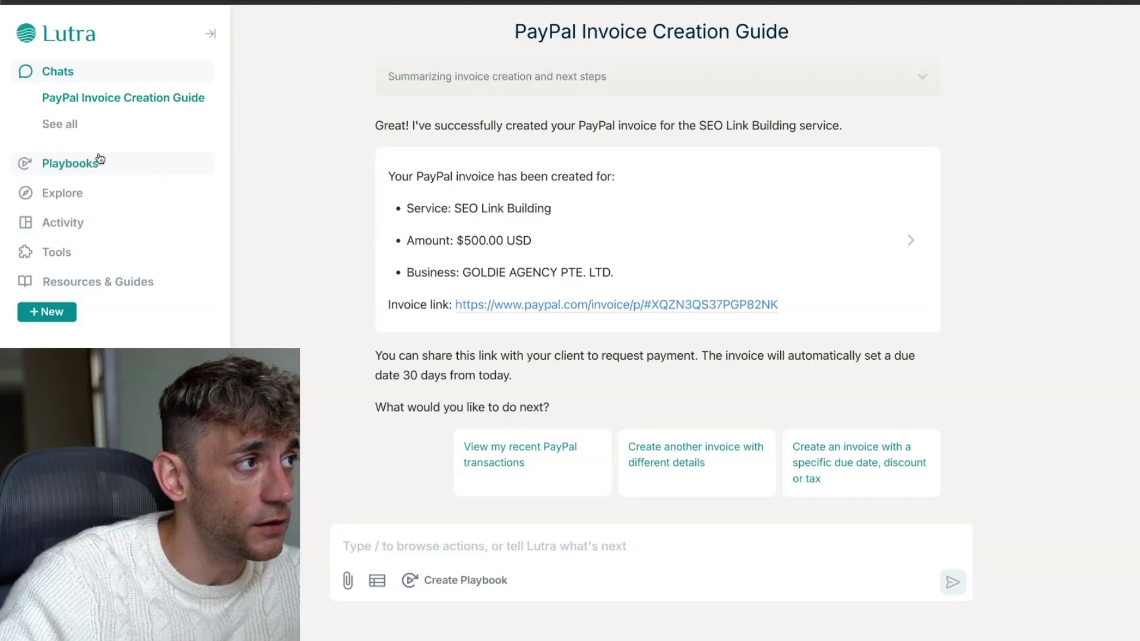
left_click(94, 248)
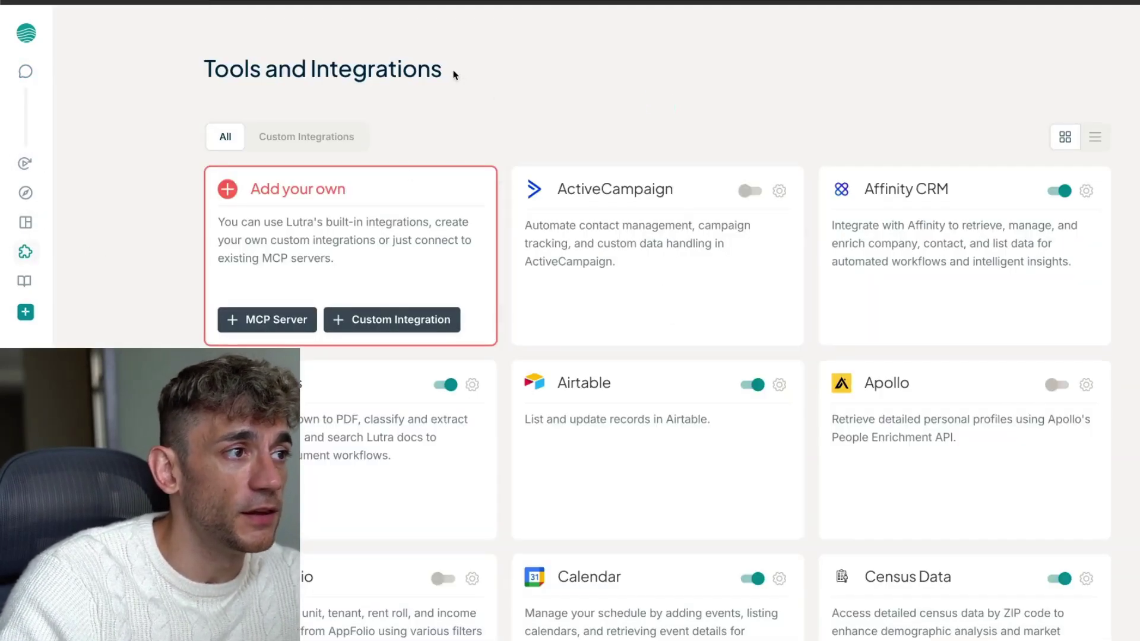
Switch between the Custom Integrations and All tabs, then start a new MCP server and browse Pipedream's toolkit
left_click(360, 137)
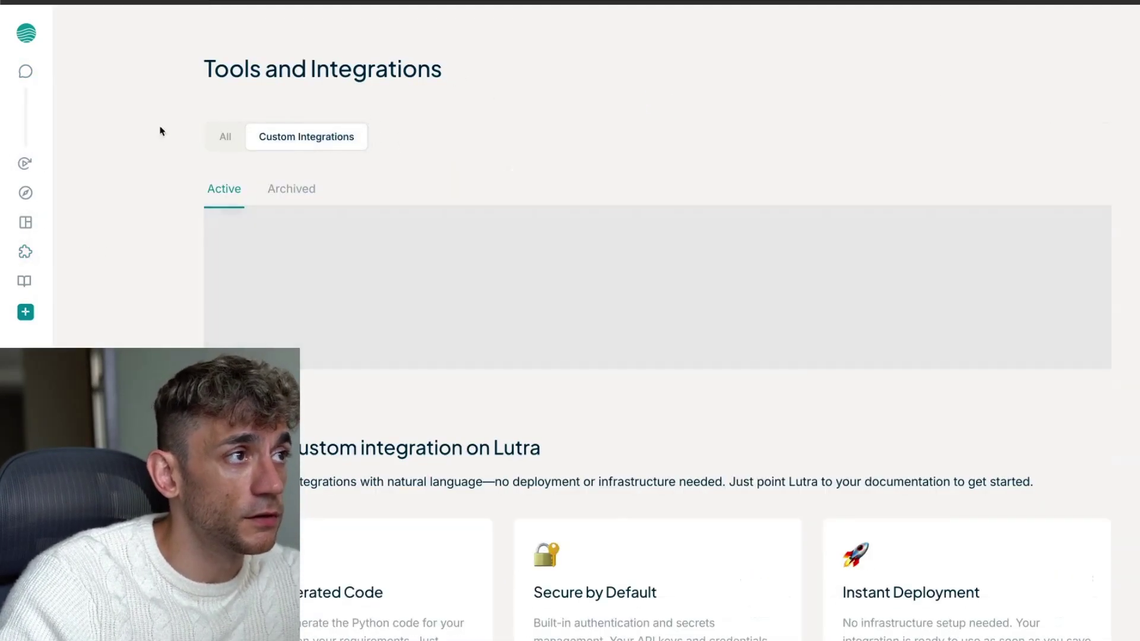
left_click(225, 137)
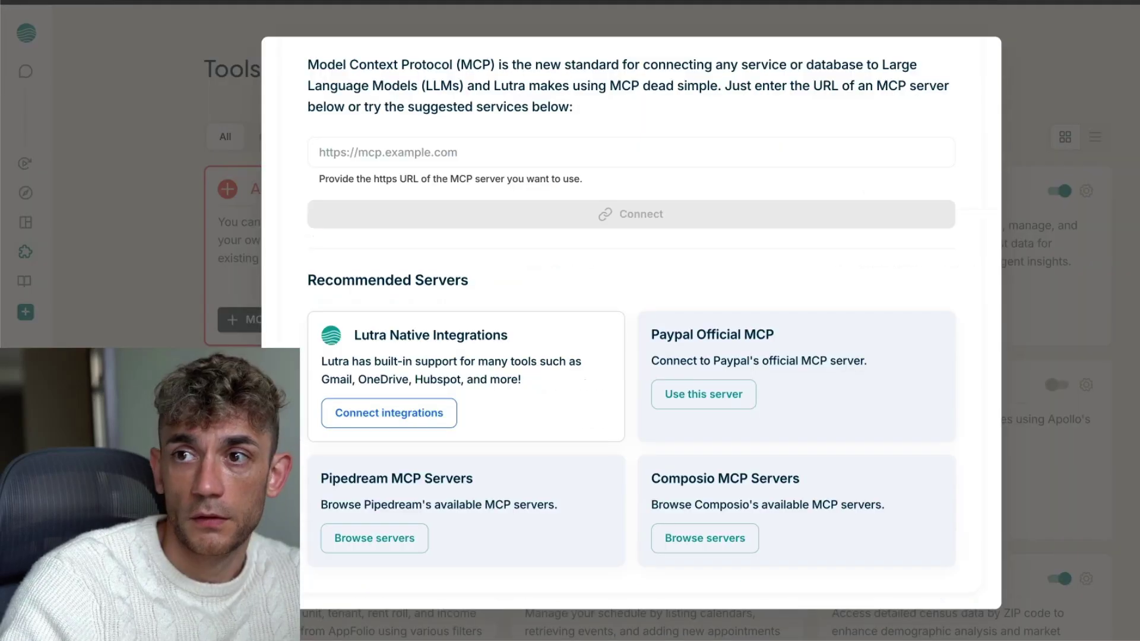
left_click(377, 538)
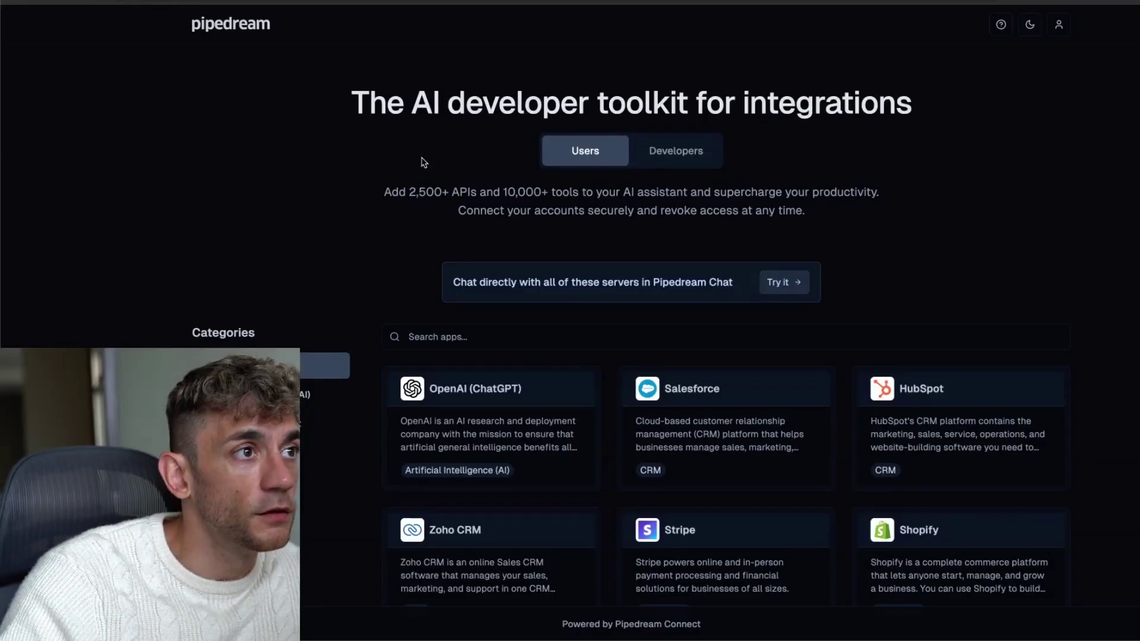
left_click_drag(351, 185, 862, 223)
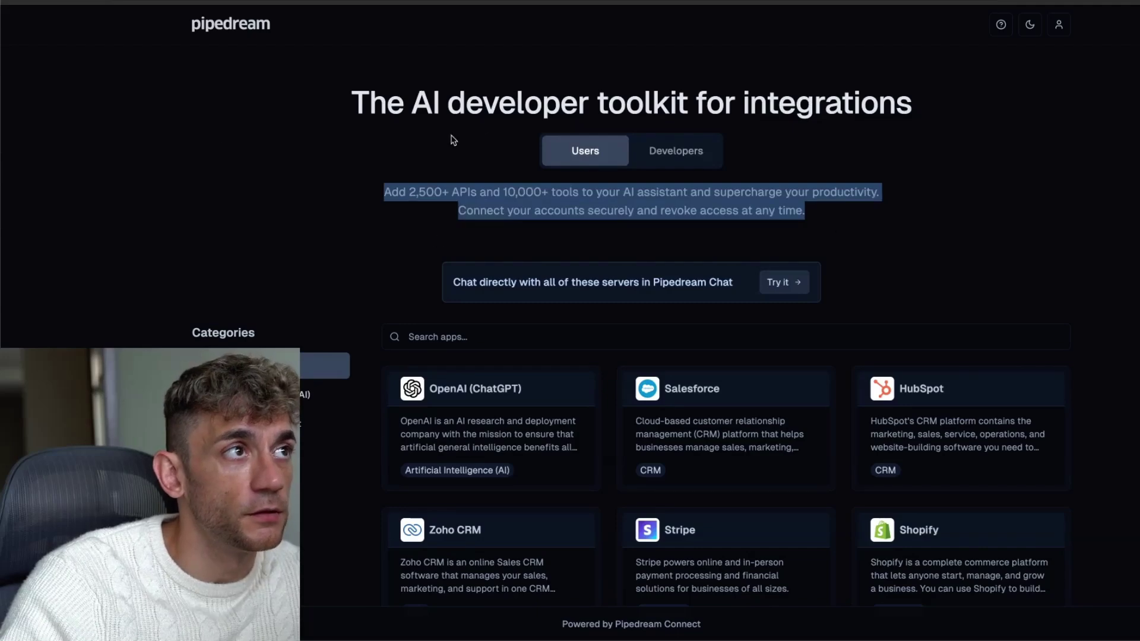
left_click(359, 125)
scroll(440, 252, "down", 5)
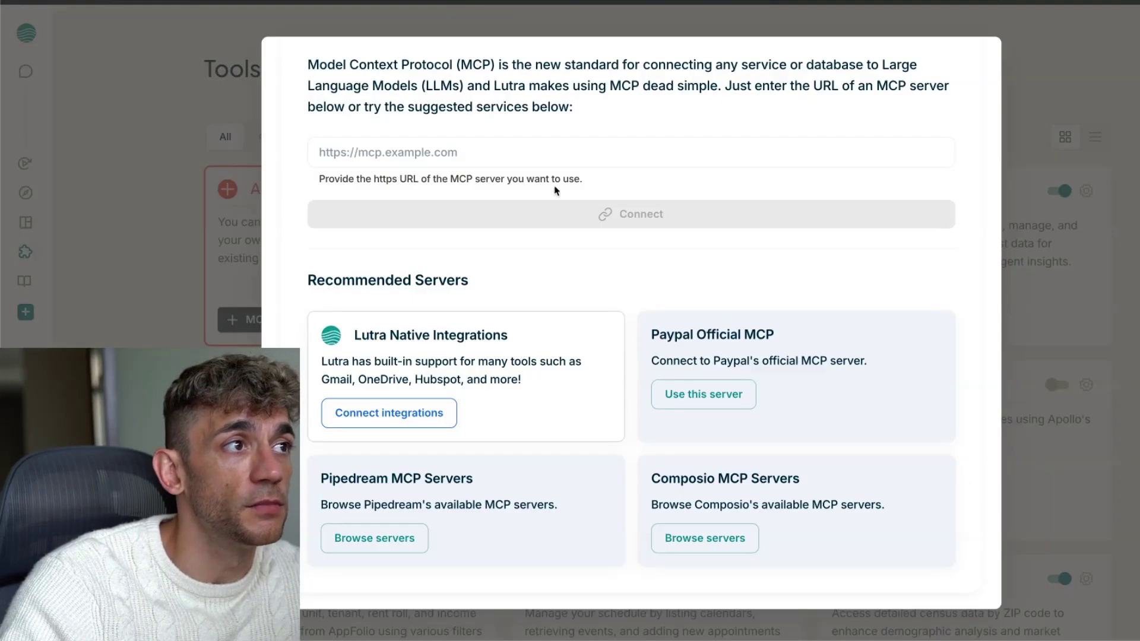
Scroll through the recommended MCP servers list to set up PayPal Official MCP
scroll(370, 237, "up", 2)
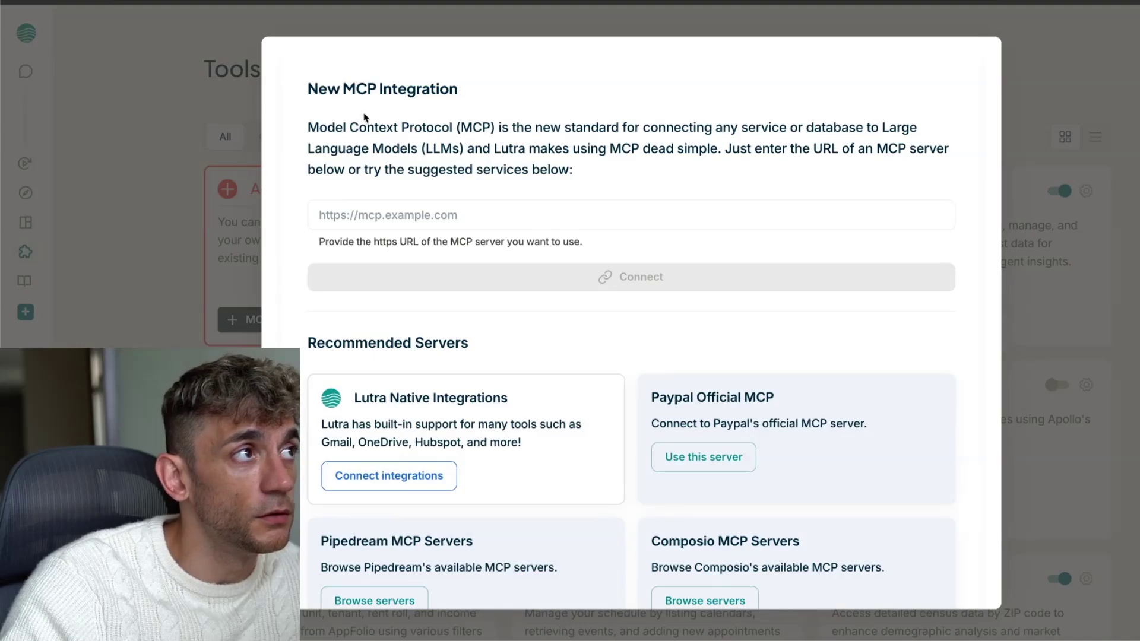
scroll(493, 305, "down", 2)
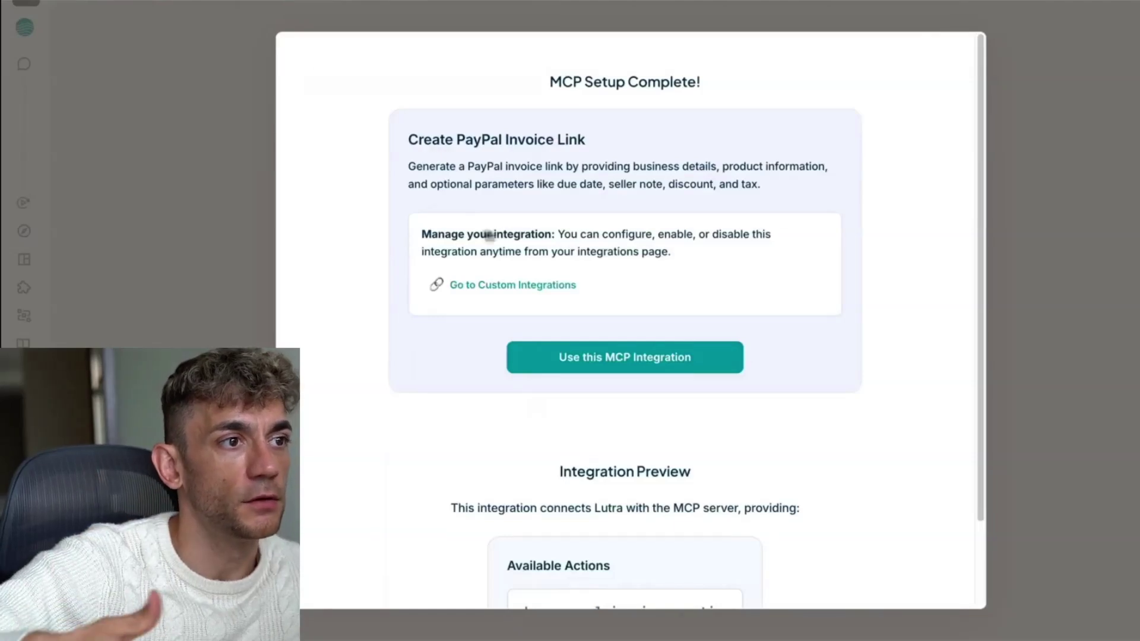
Use the PayPal MCP integration to send a request to invoice each Google Sheet row and draft Gmail emails
left_click(580, 363)
triple_click(618, 479)
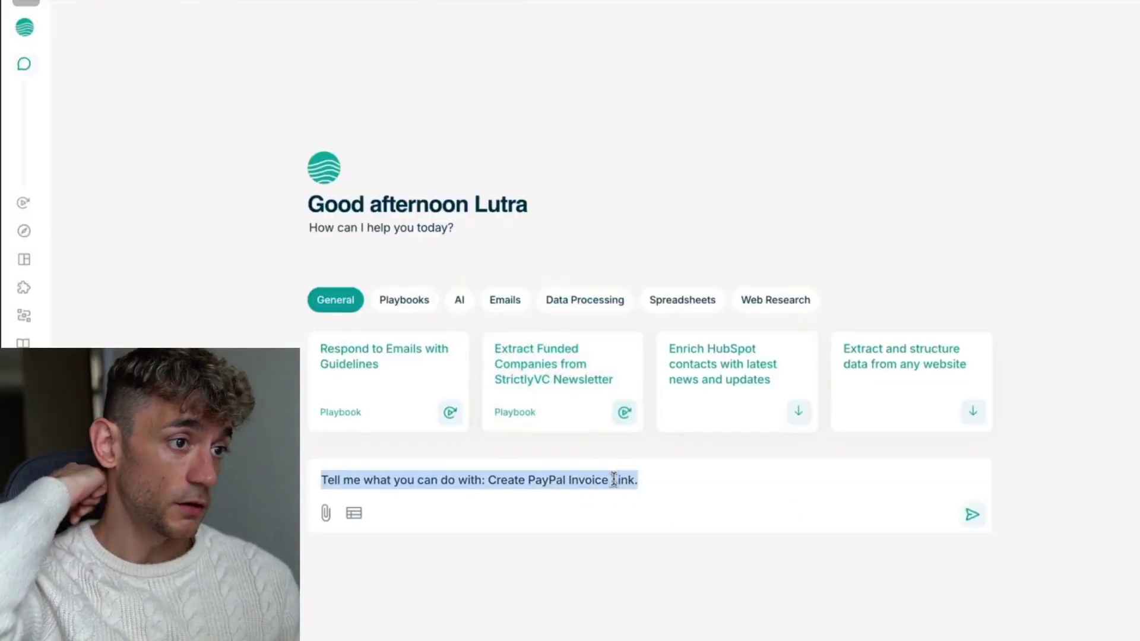
key("BackSpace")
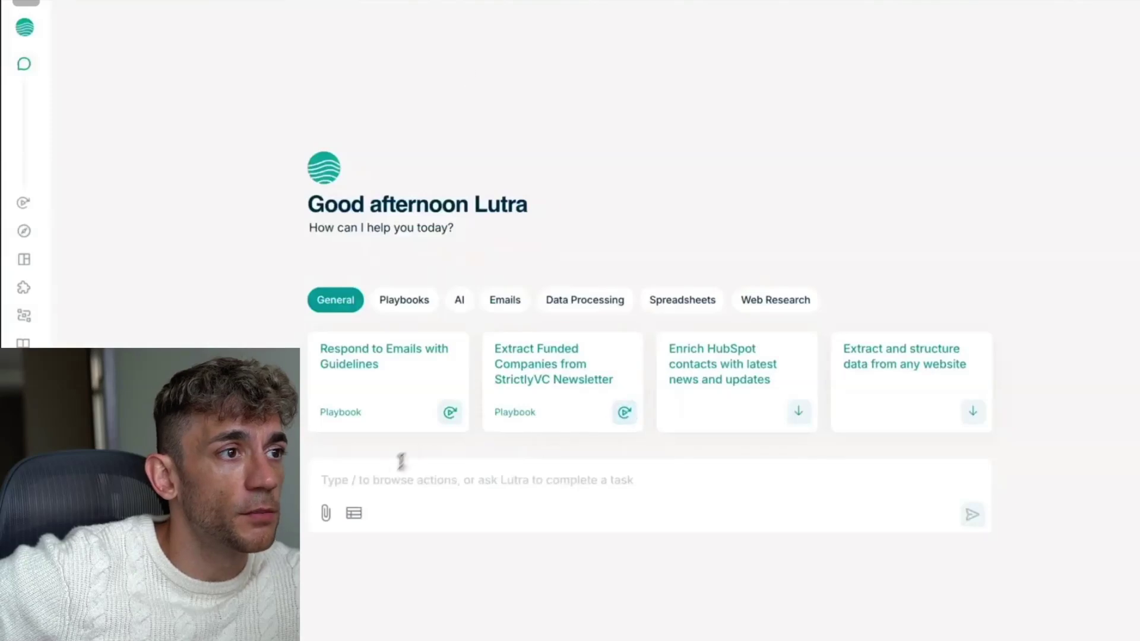
left_click(384, 478)
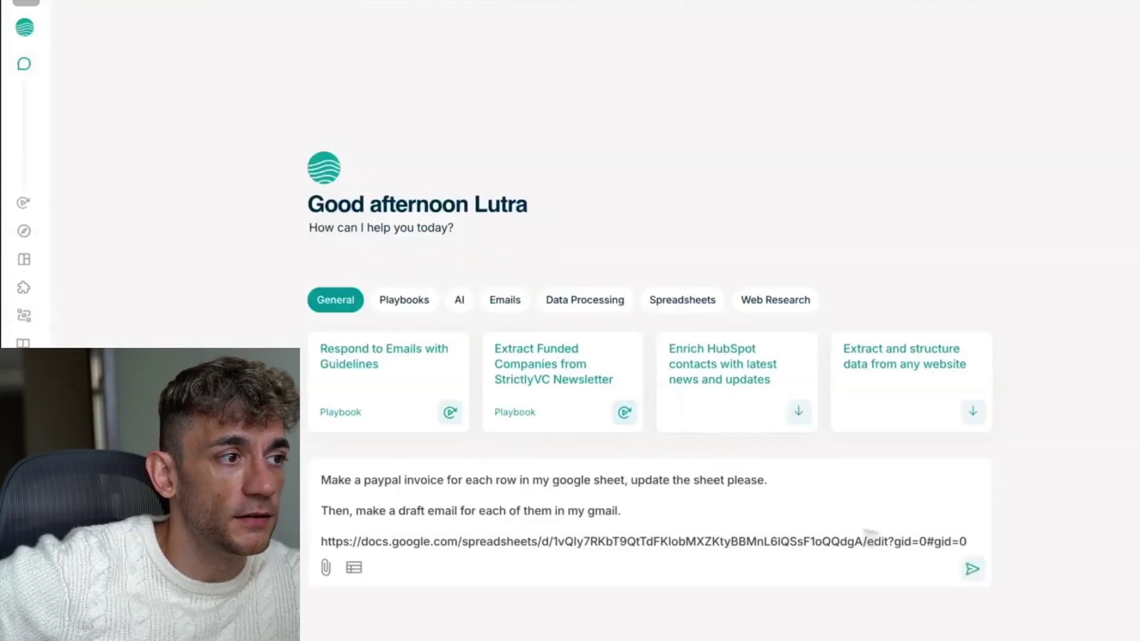
left_click(973, 571)
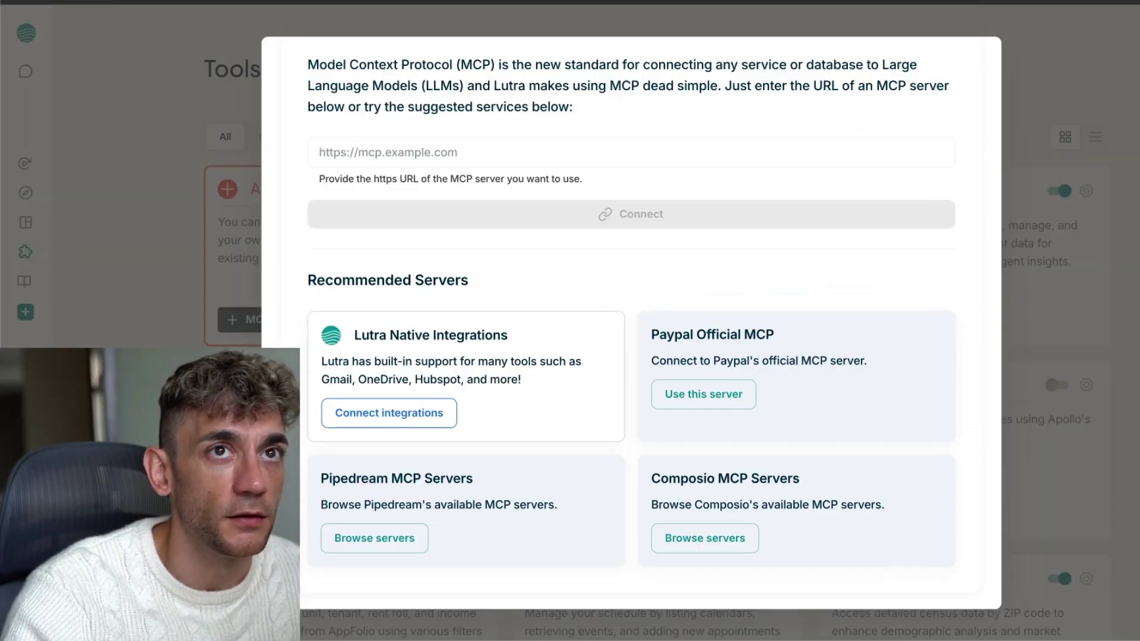
scroll(676, 392, "up", 1)
Close the MCP dialog and open the Calendar integration's settings
left_click(1013, 519)
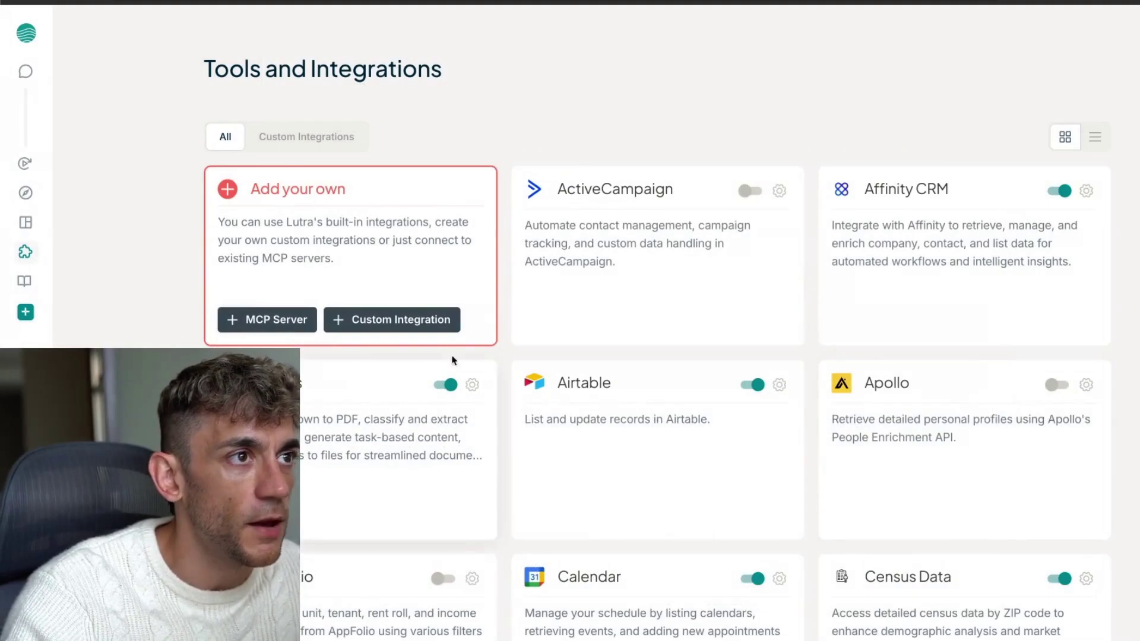
scroll(742, 206, "down", 8)
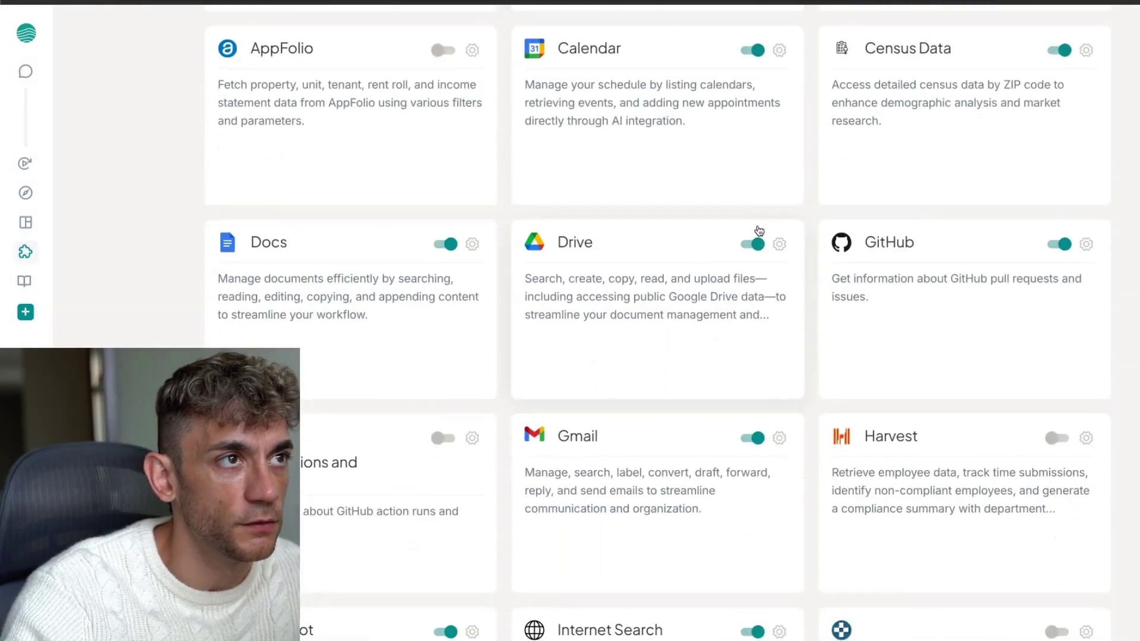
scroll(481, 207, "up", 1)
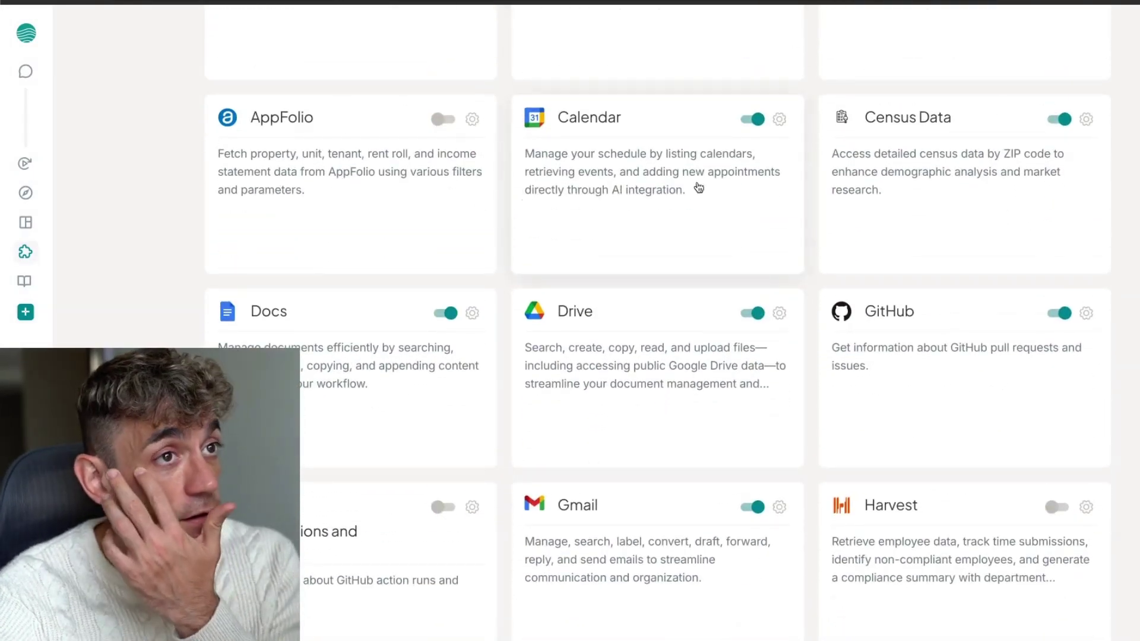
left_click(780, 120)
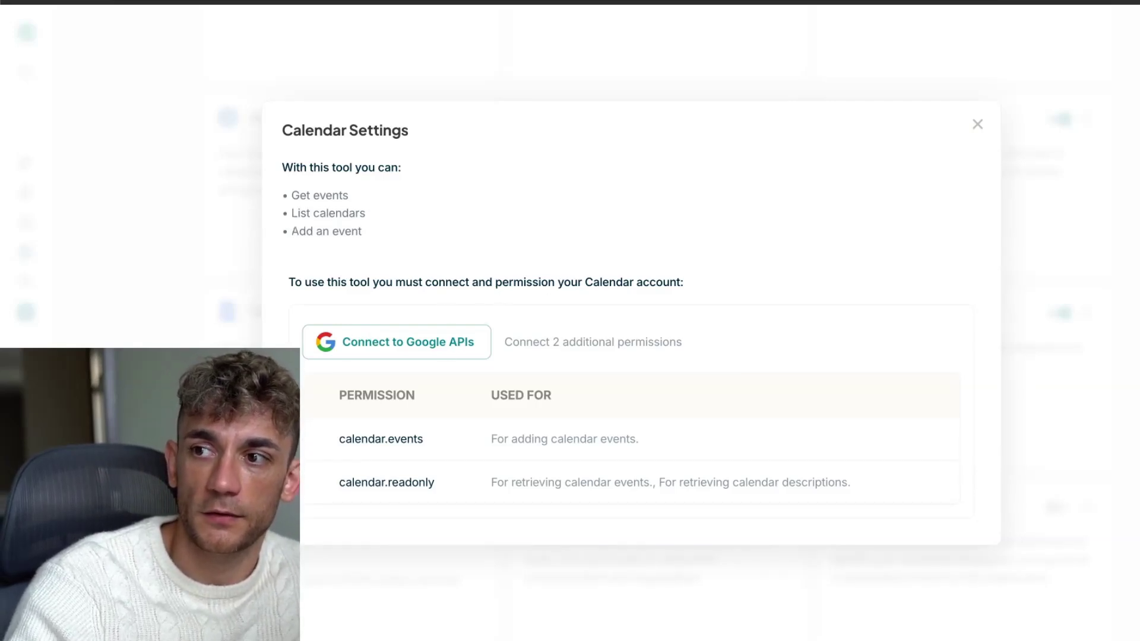
left_click_drag(645, 53, 590, 62)
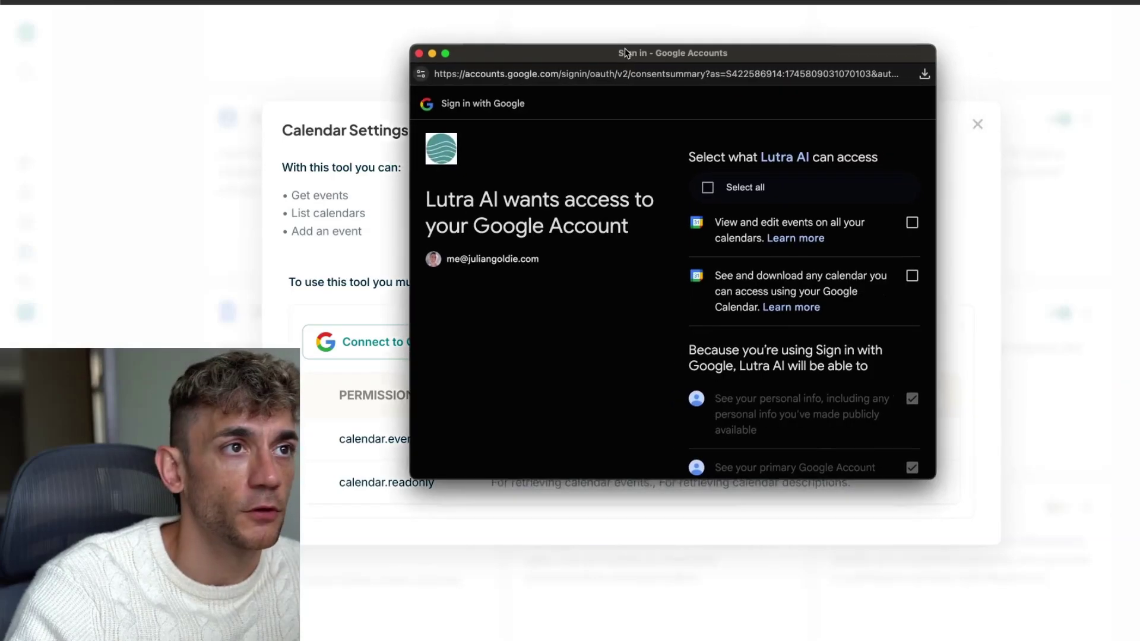
Grant Calendar all Google permissions, verify calendar.events and calendar.readonly are connected, then close the settings
scroll(640, 273, "down", 3)
scroll(642, 273, "up", 4)
scroll(668, 198, "down", 1)
left_click(682, 191)
scroll(751, 288, "down", 5)
left_click(877, 423)
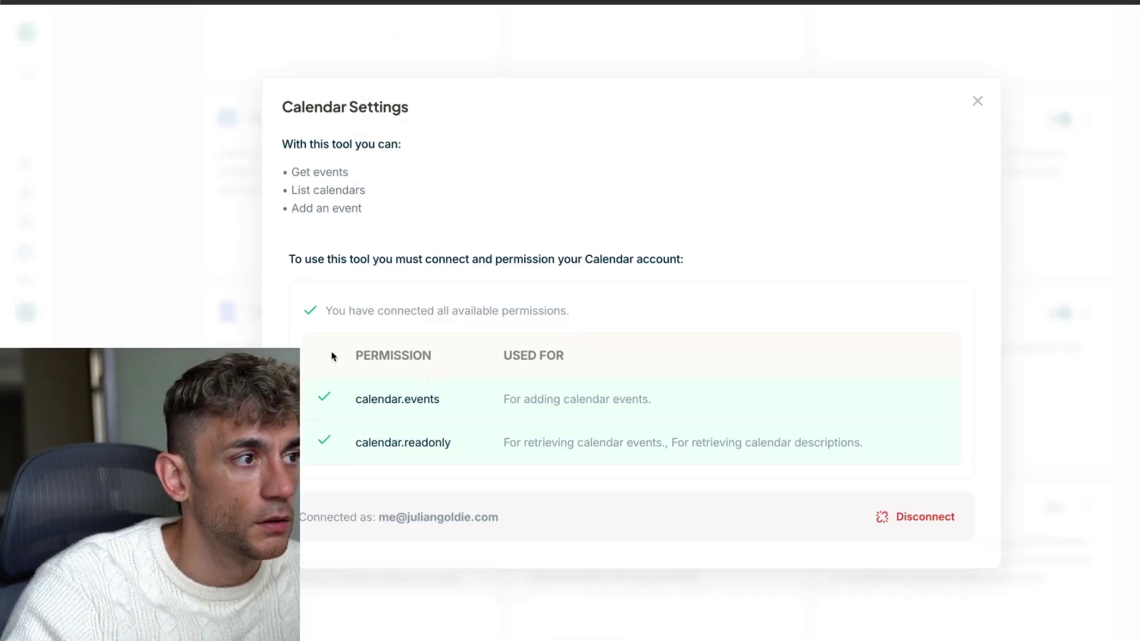
left_click_drag(331, 356, 868, 451)
left_click(870, 445)
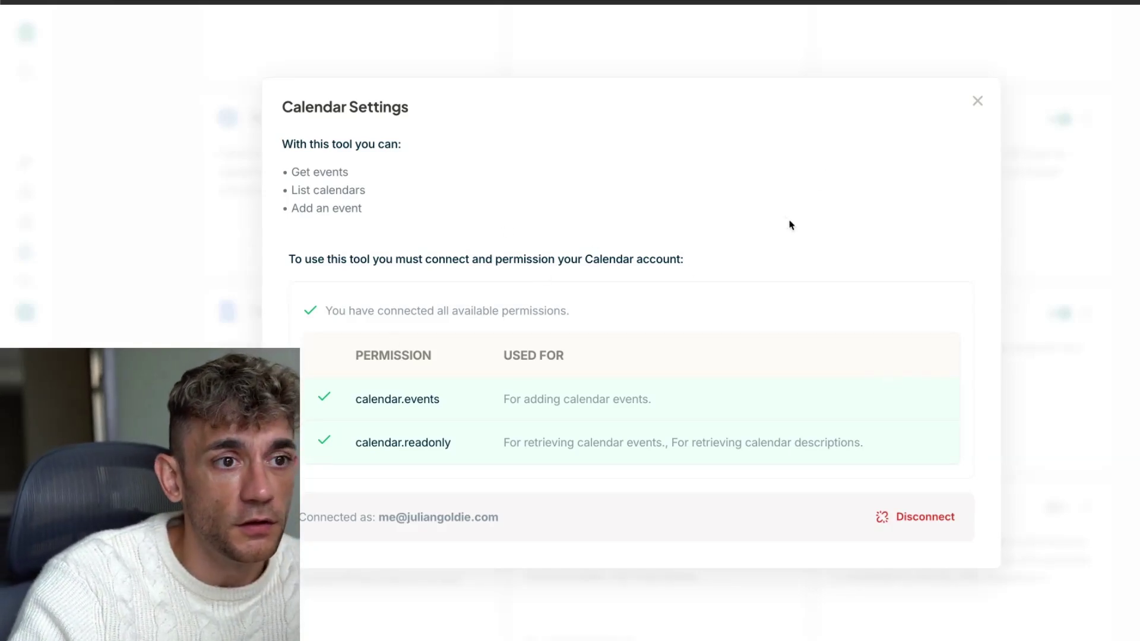
left_click(977, 101)
scroll(654, 346, "down", 2)
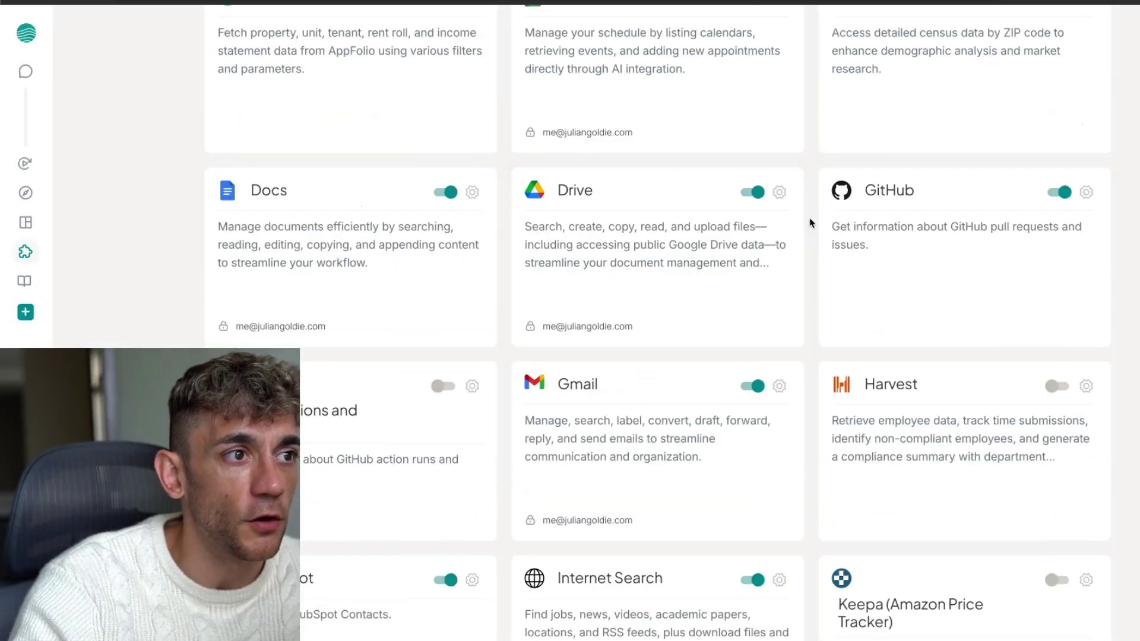
Connect the Gmail integration to Google, granting all requested permissions
left_click(781, 387)
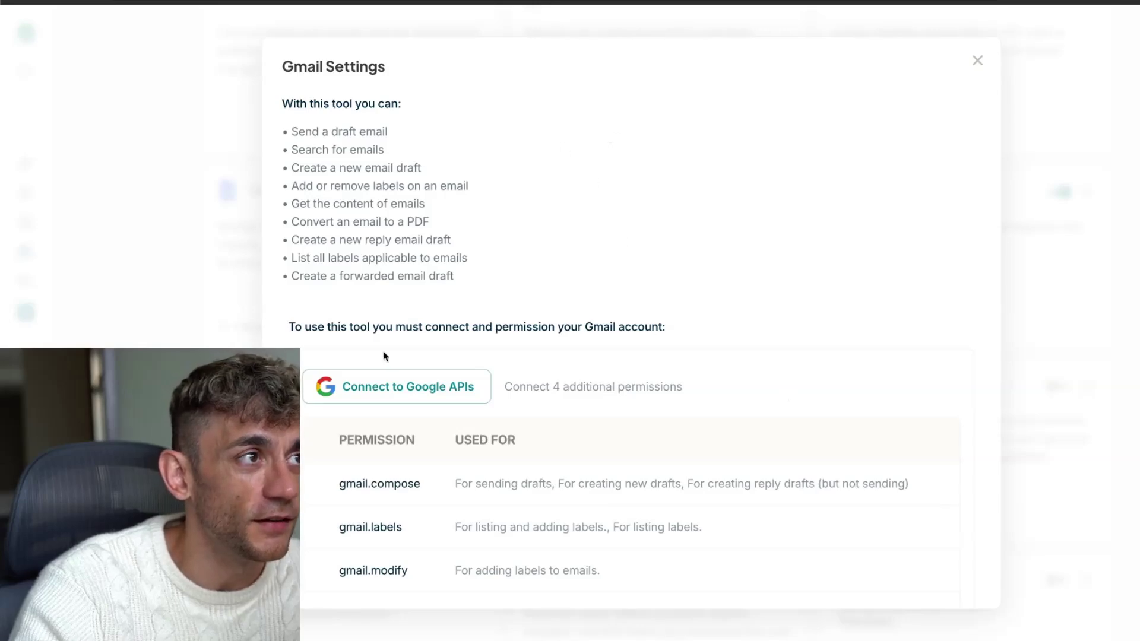
scroll(467, 308, "down", 1)
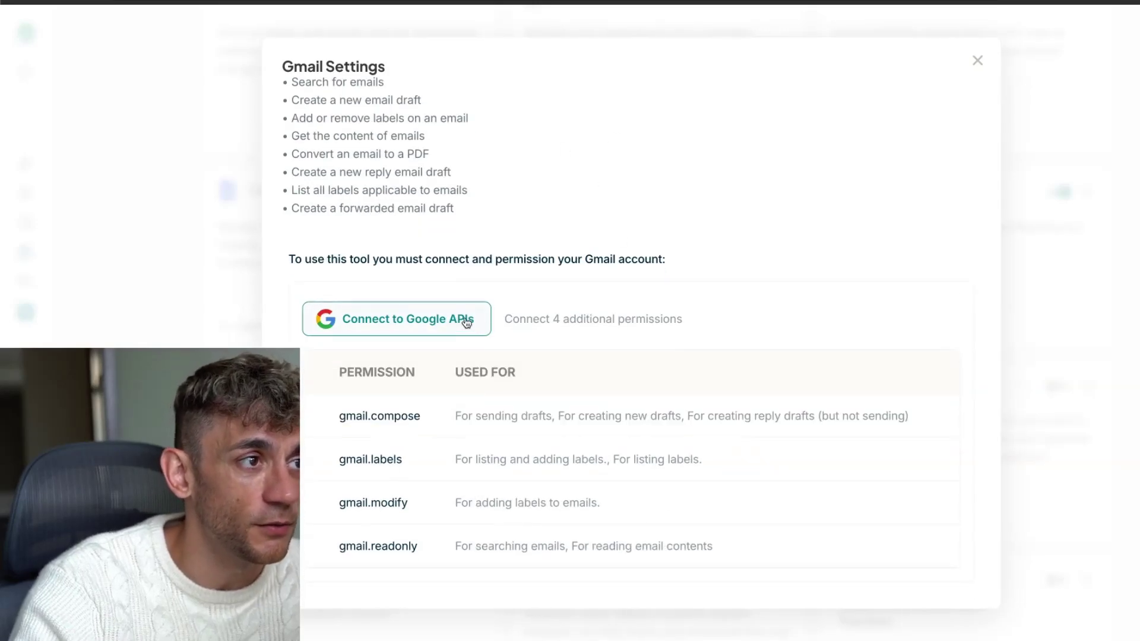
left_click(475, 320)
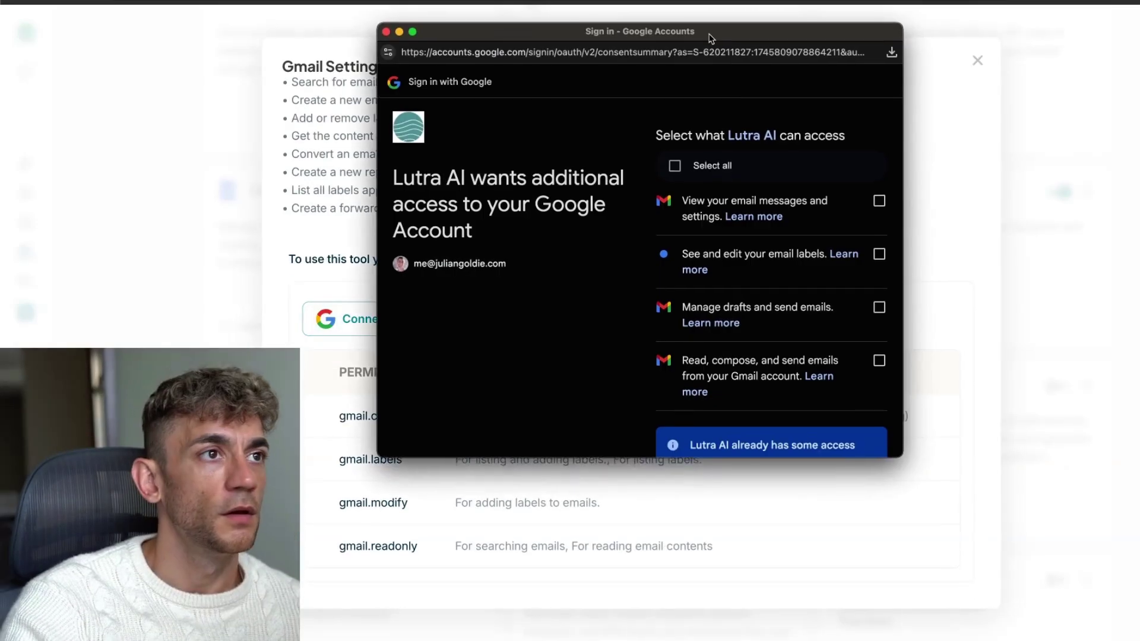
left_click(677, 169)
scroll(772, 268, "down", 5)
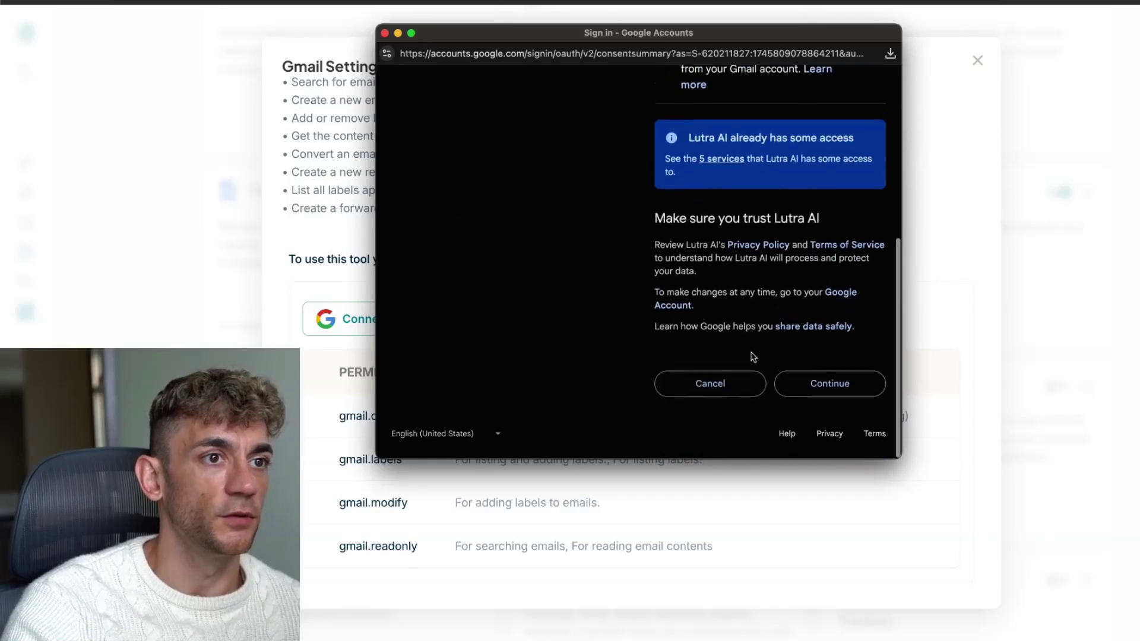
left_click(827, 387)
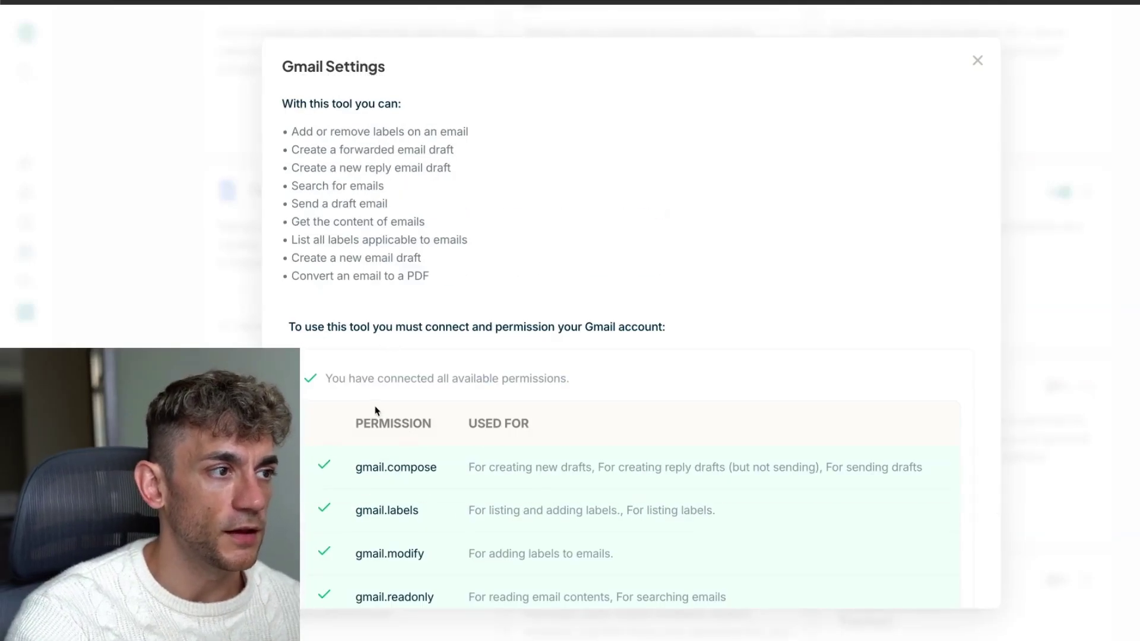
Confirm gmail.compose, gmail.labels, gmail.modify and gmail.readonly are connected, then close Gmail settings and scroll the integrations
scroll(368, 392, "down", 2)
double_click(382, 346)
double_click(394, 398)
double_click(392, 438)
double_click(394, 478)
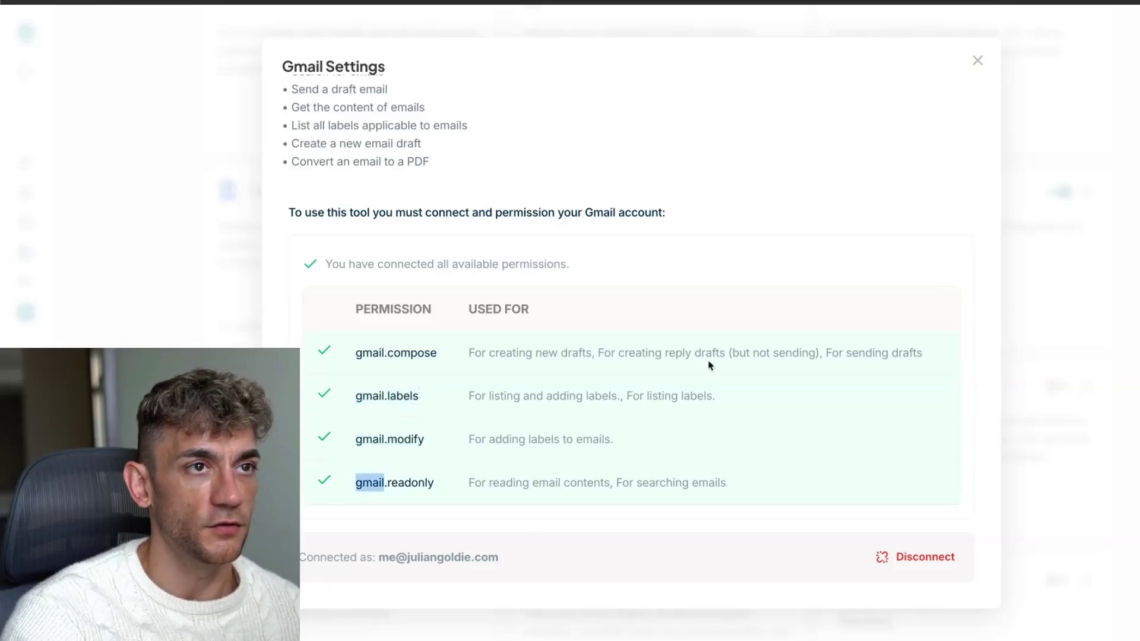
scroll(721, 369, "up", 2)
key("Escape")
scroll(770, 270, "down", 5)
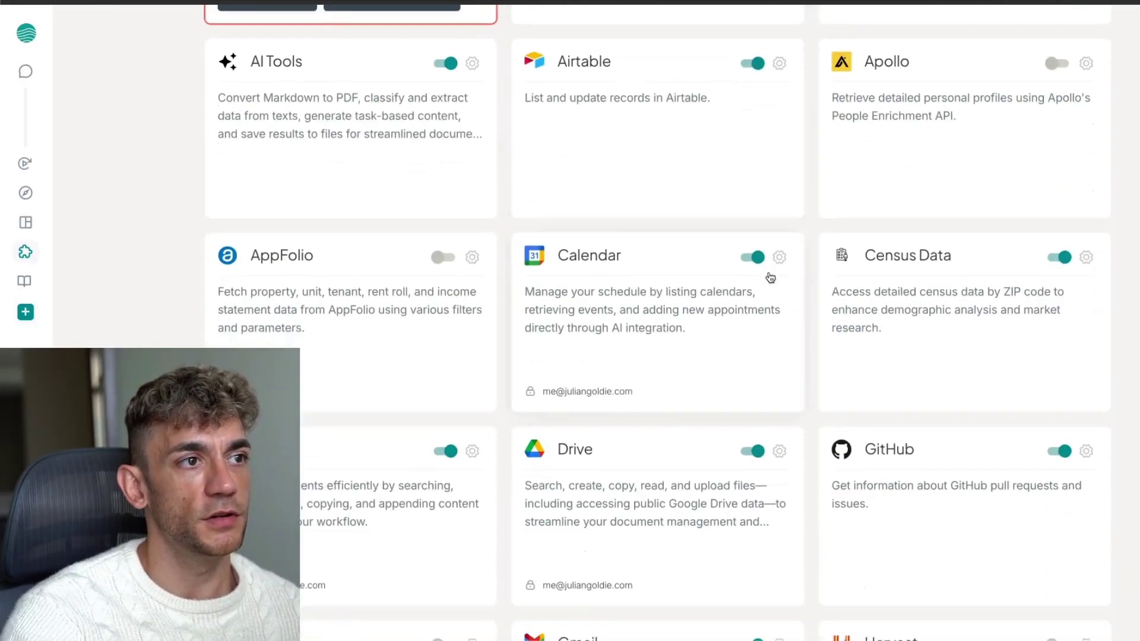
scroll(771, 275, "down", 1)
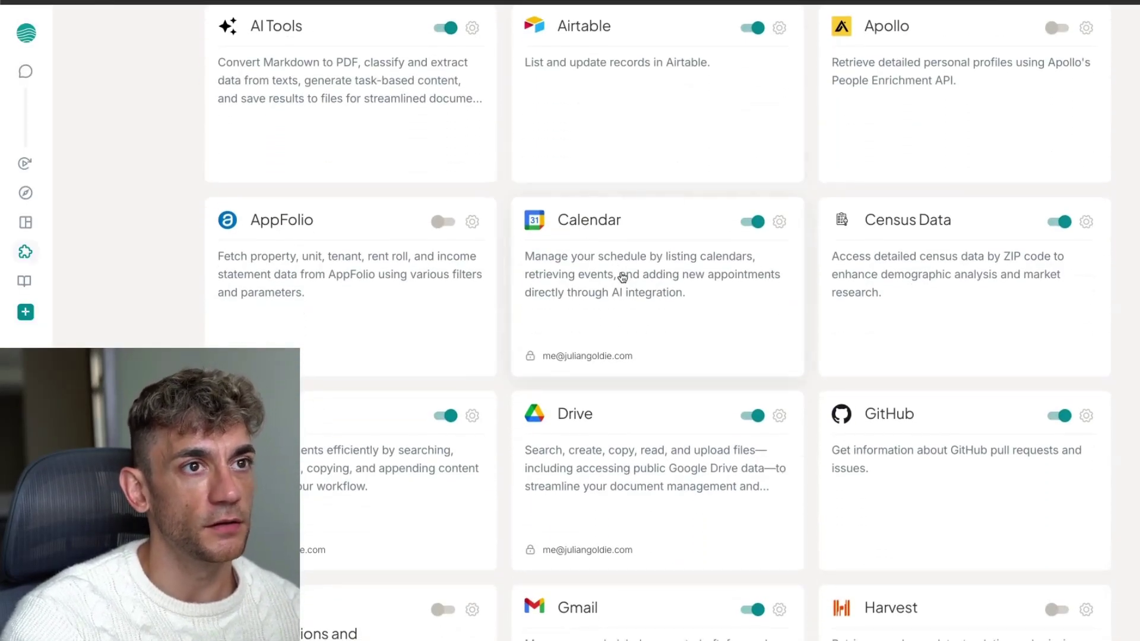
scroll(621, 277, "down", 4)
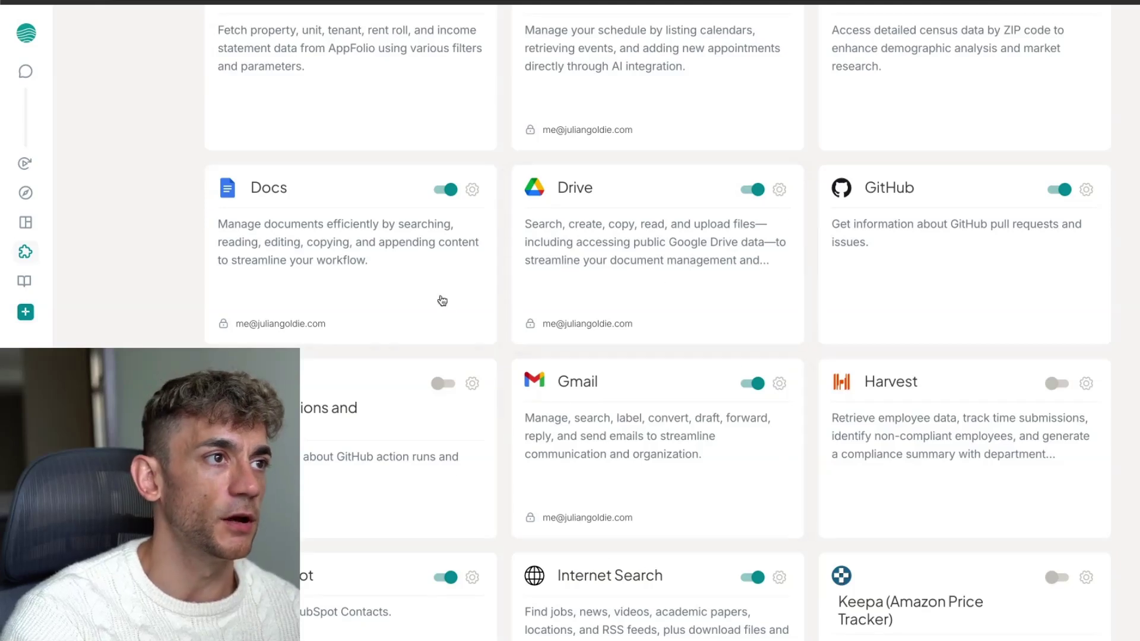
scroll(446, 297, "up", 1)
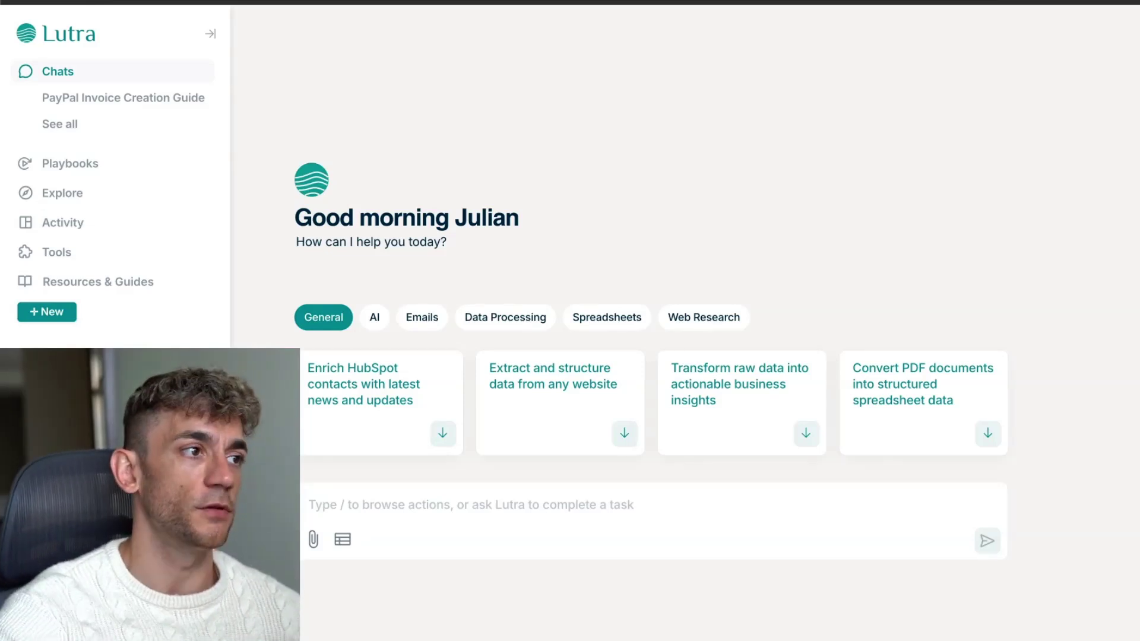
In the PayPal Invoice Creation Guide chat, draft a request to email the client via Gmail tool and add a calendar follow-up
left_click(95, 96)
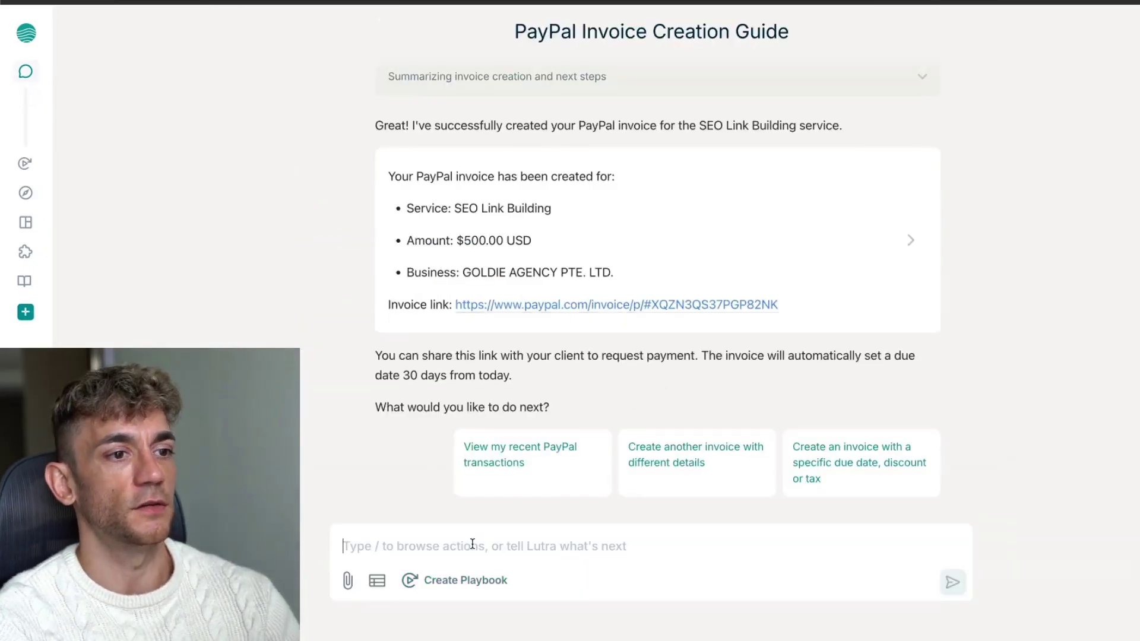
type("Send")
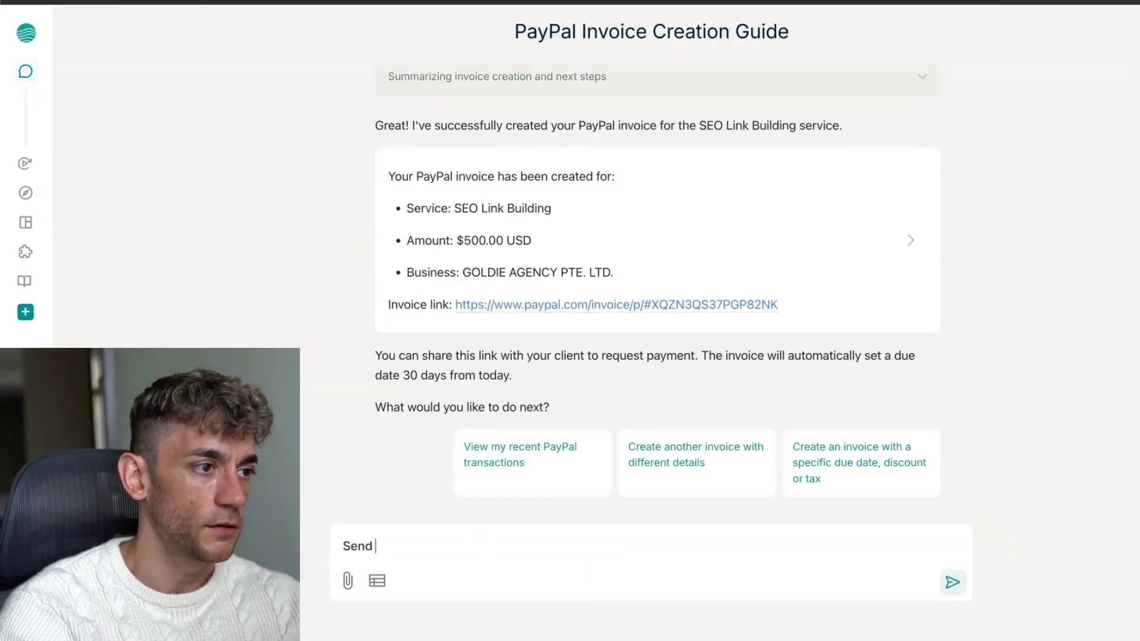
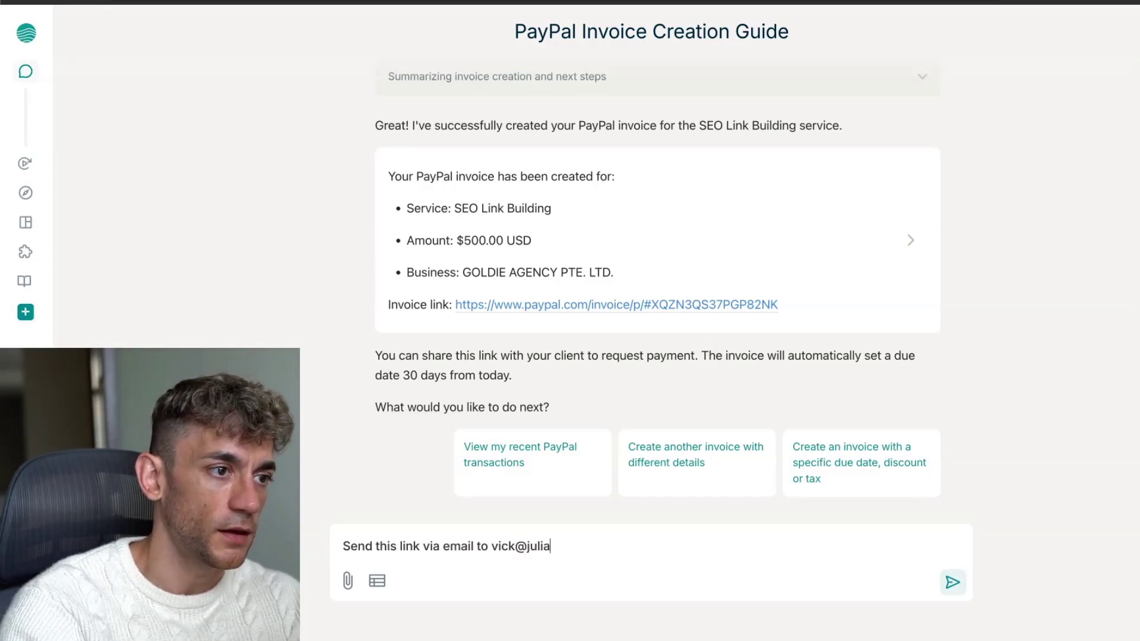
key("shift+Return")
key("BackSpace")
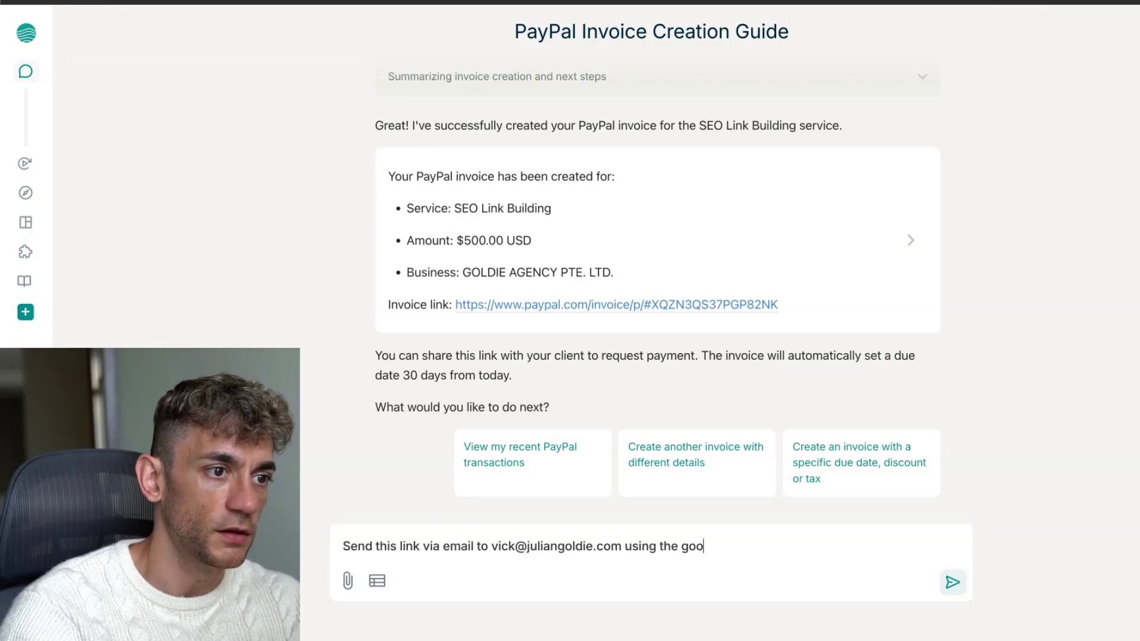
key("BackSpace")
key("BackSpace")
key("BackSpace")
key("BackSpace")
type("Gmail tool")
key("shift+Return")
type("Then create a calendar ev")
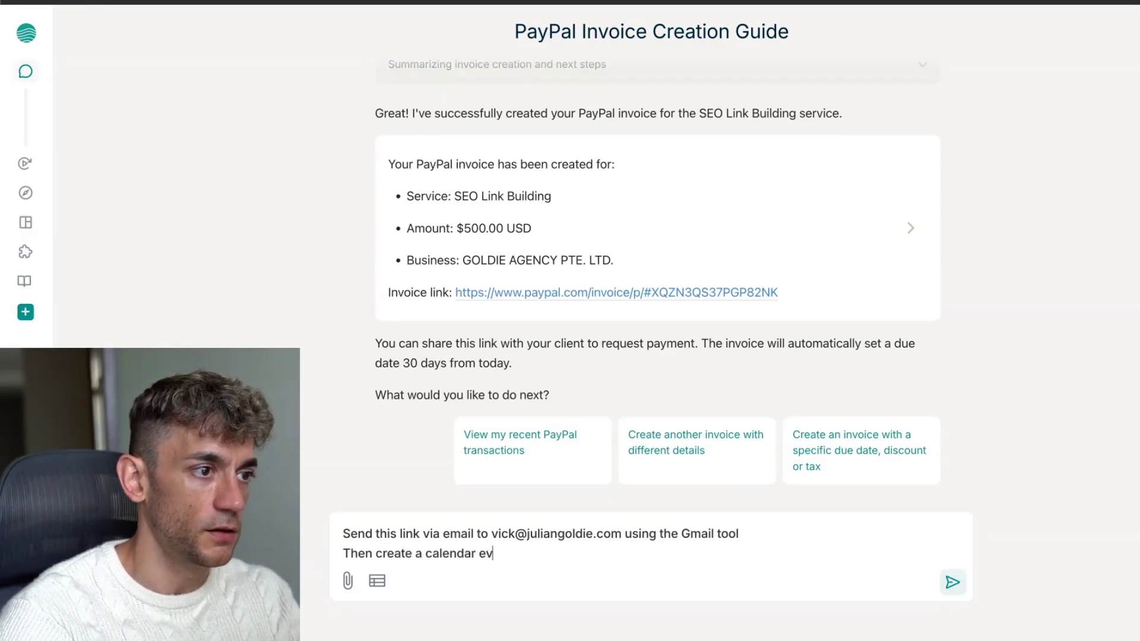
type("f")
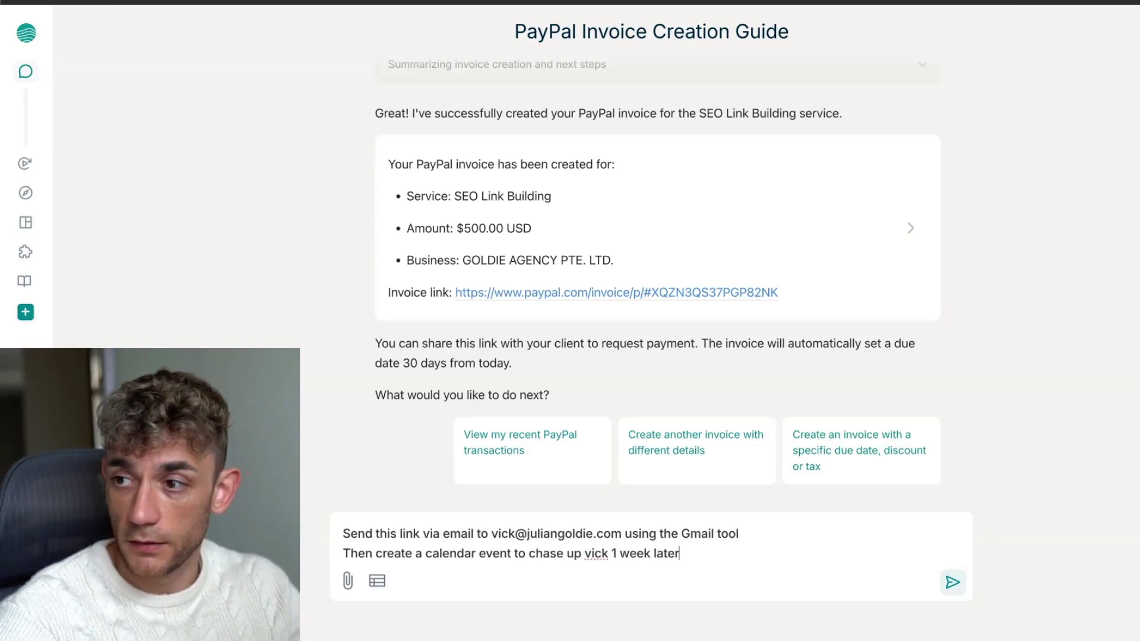
type(" in my calendar")
Change 'link' to 'invoice link' in the message and send the request
key("ctrl+a")
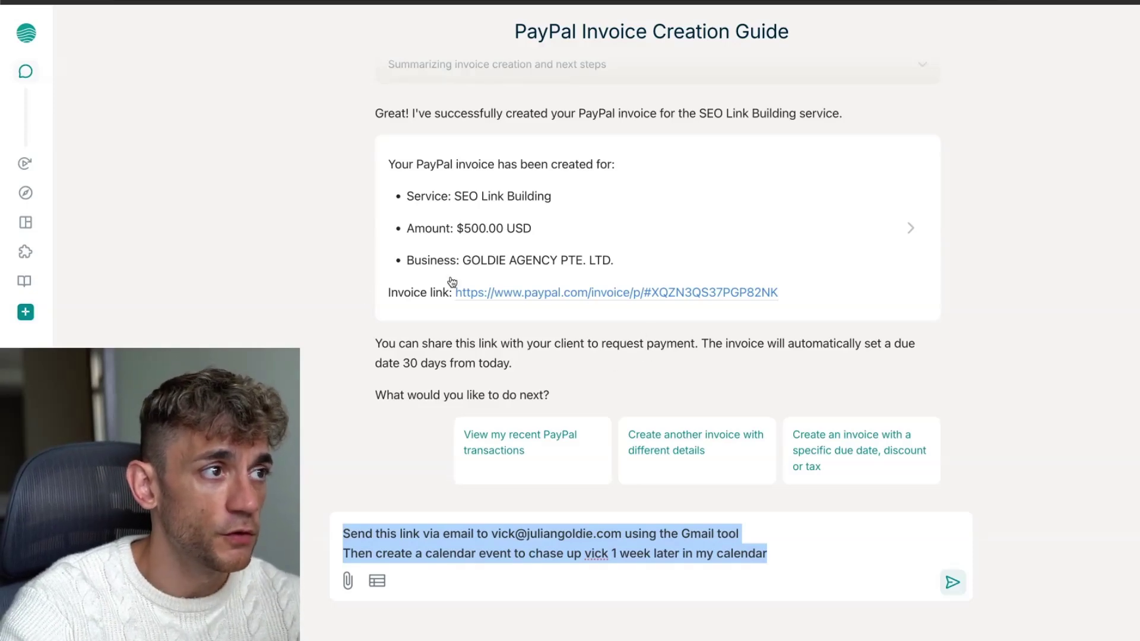
scroll(552, 342, "up", 3)
scroll(547, 331, "up", 3)
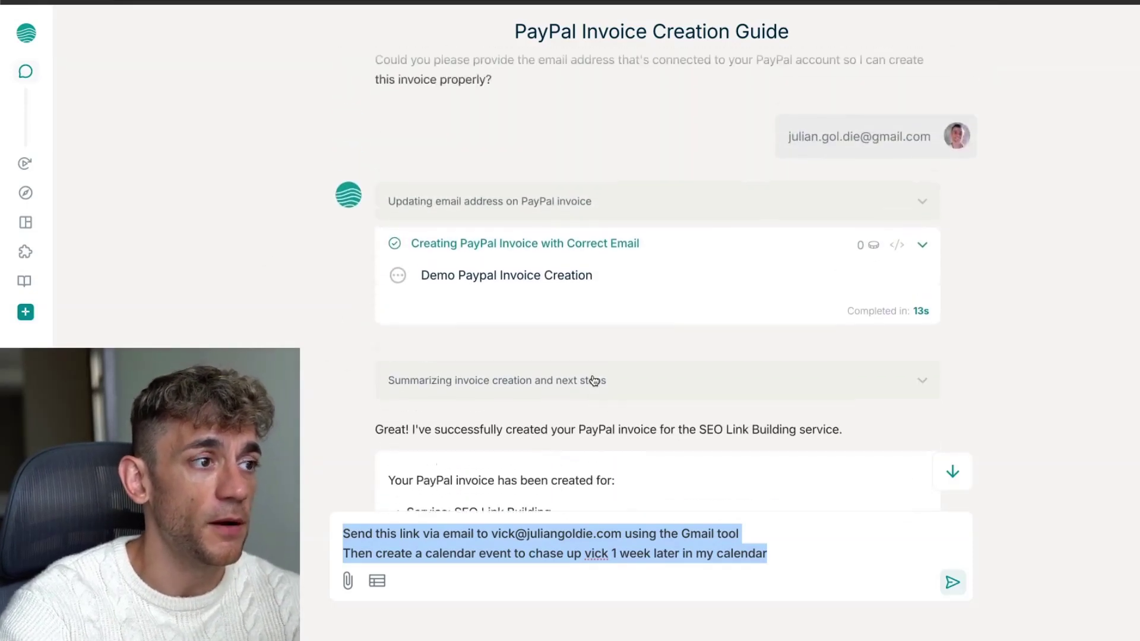
scroll(587, 380, "down", 5)
left_click(461, 533)
key("super+a")
left_click(678, 524)
left_click_drag(762, 532, 339, 529)
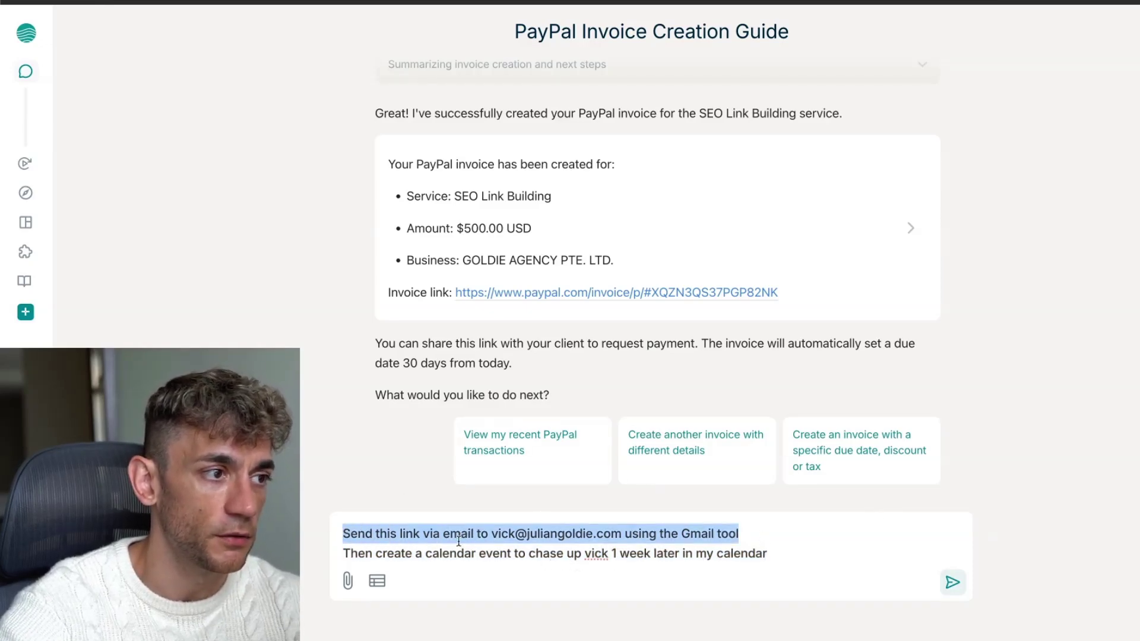
left_click(402, 533)
type("invoice")
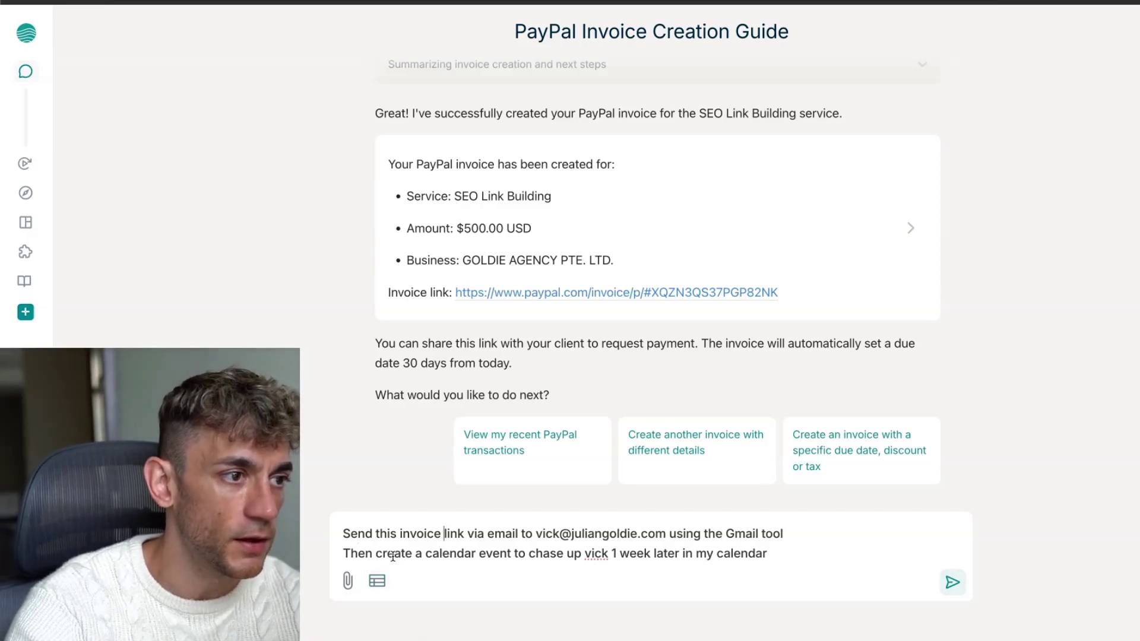
key("ctrl+a")
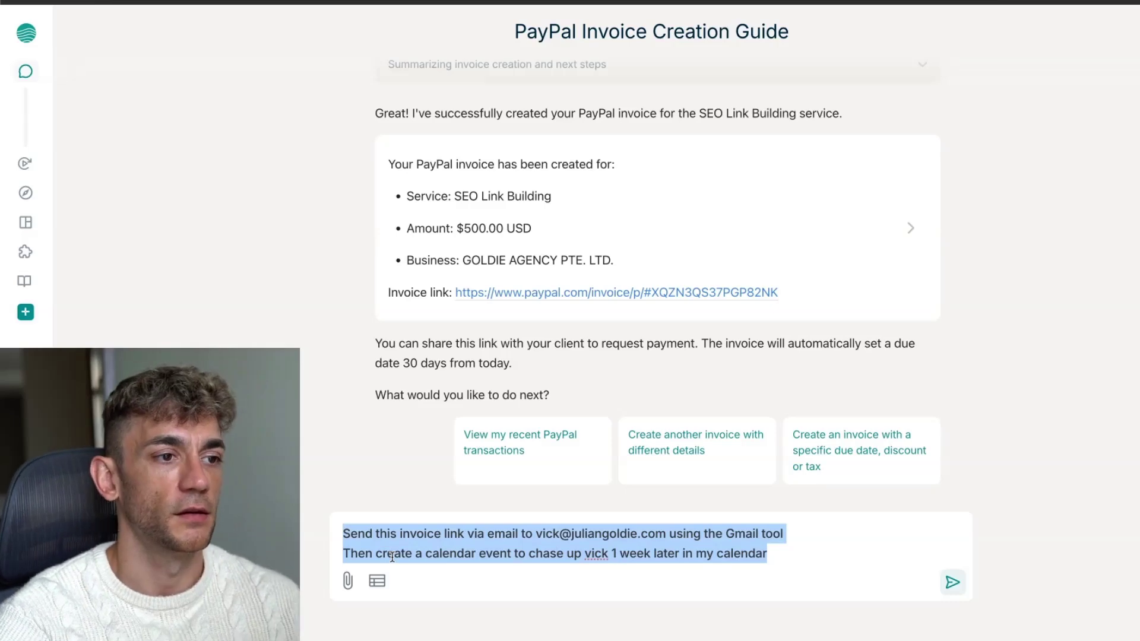
key("Return")
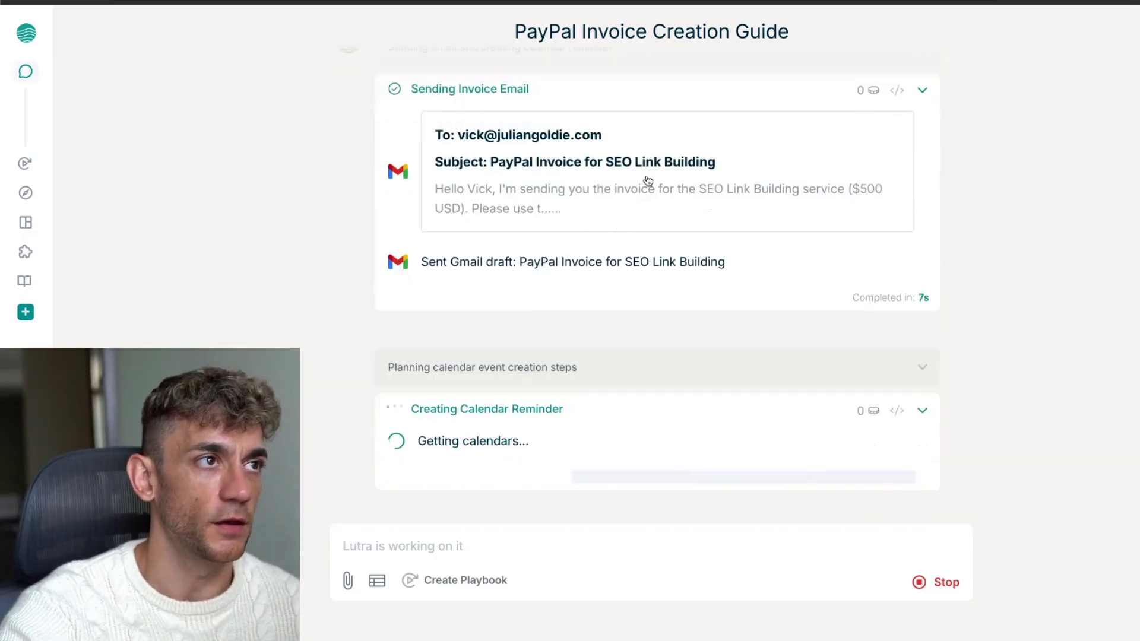
Review Lutra's confirmation of the sent invoice email and May 5, 2025 follow-up, then switch to Gmail's Sent list
scroll(660, 257, "up", 5)
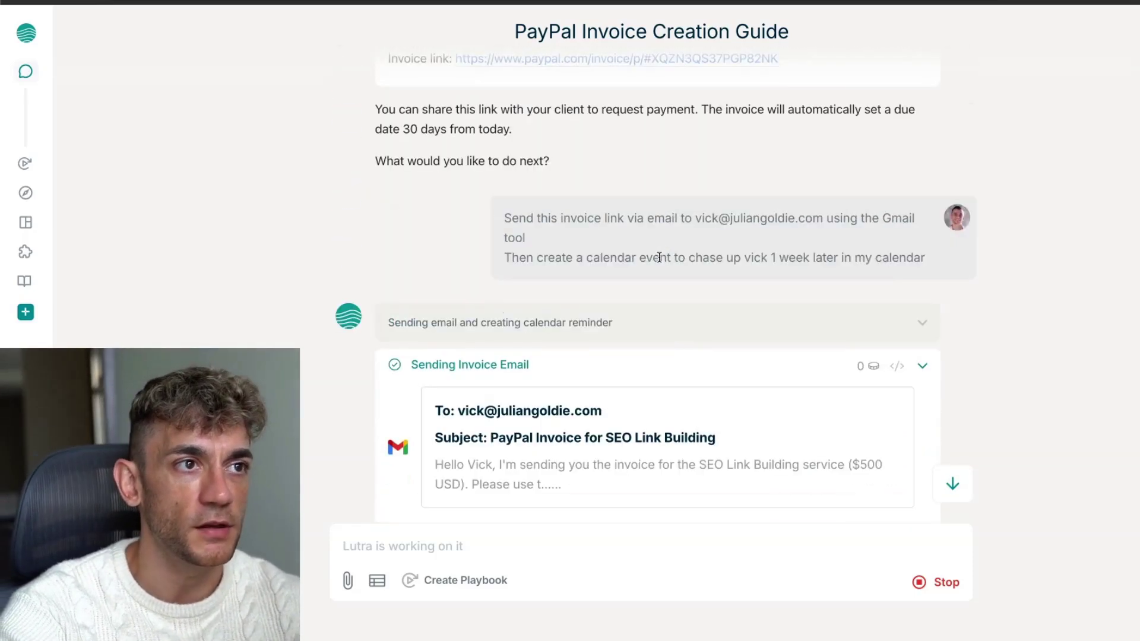
left_click_drag(498, 214, 936, 264)
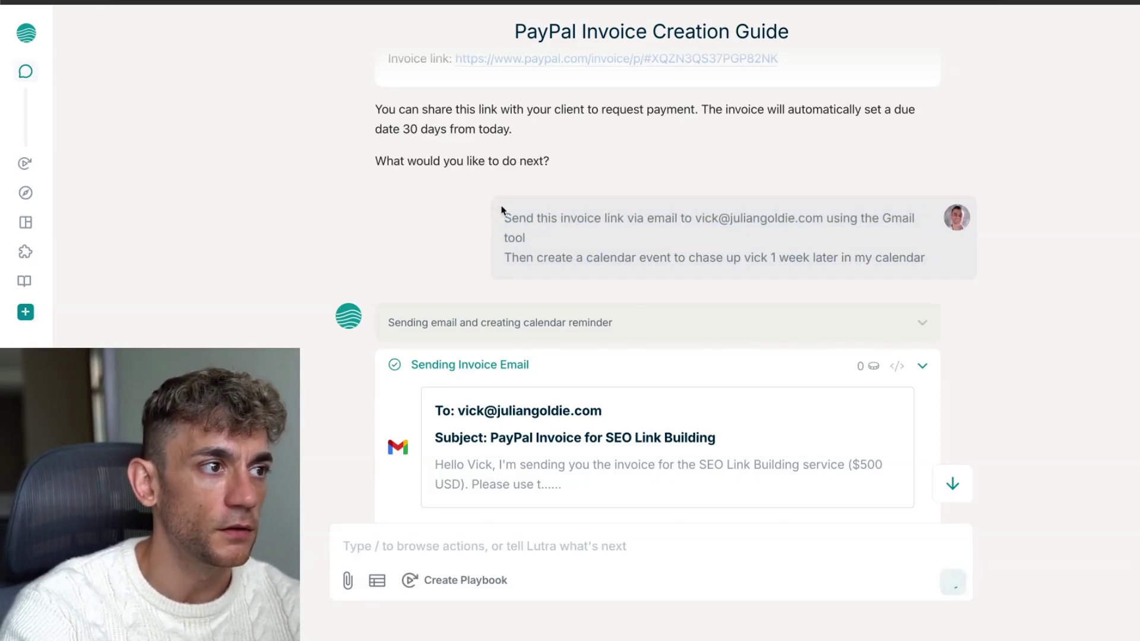
scroll(486, 239, "down", 5)
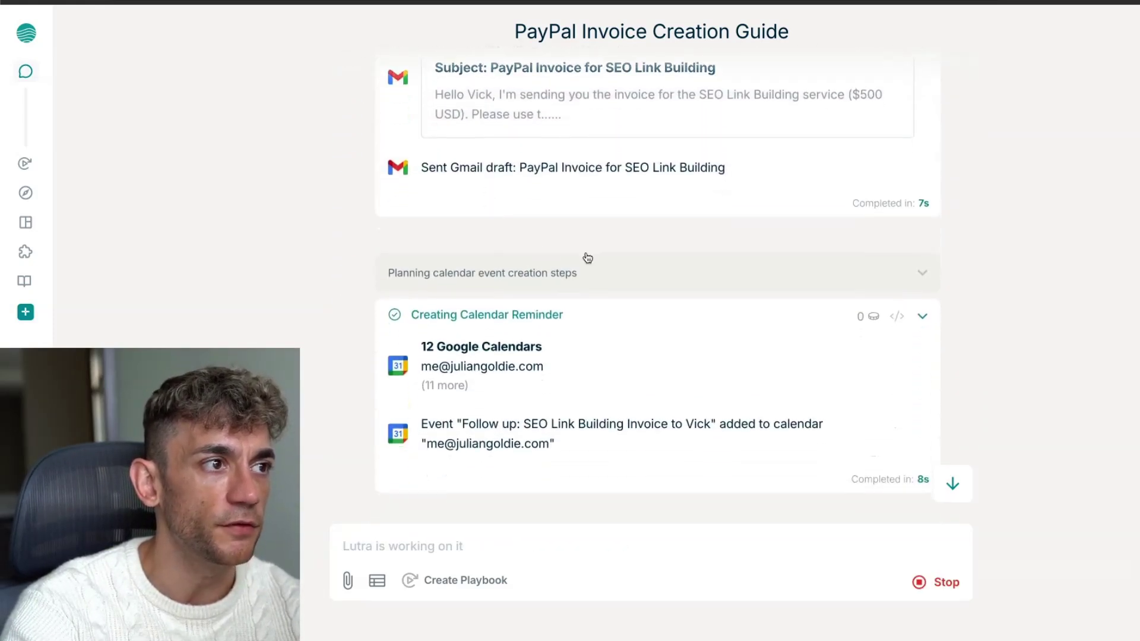
scroll(588, 258, "up", 4)
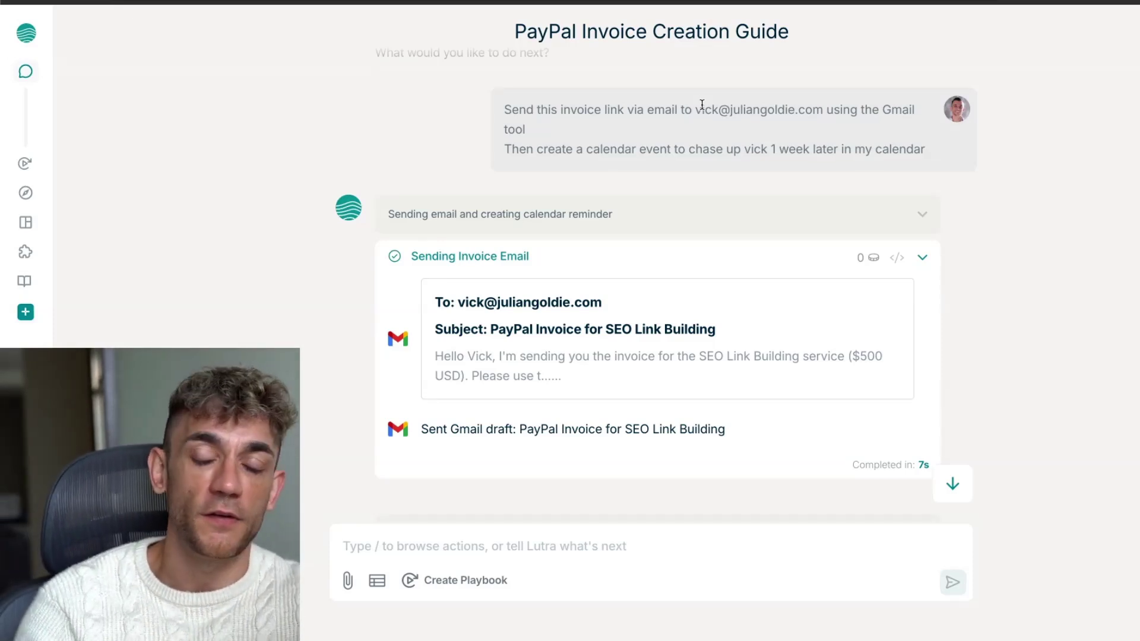
scroll(611, 261, "down", 10)
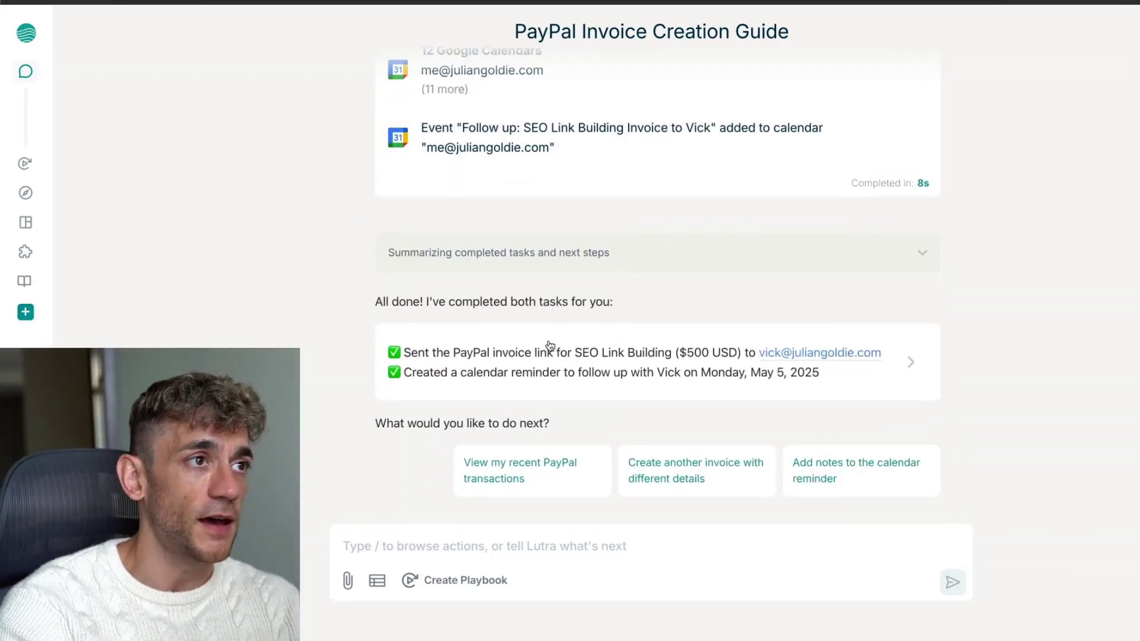
scroll(636, 382, "up", 3)
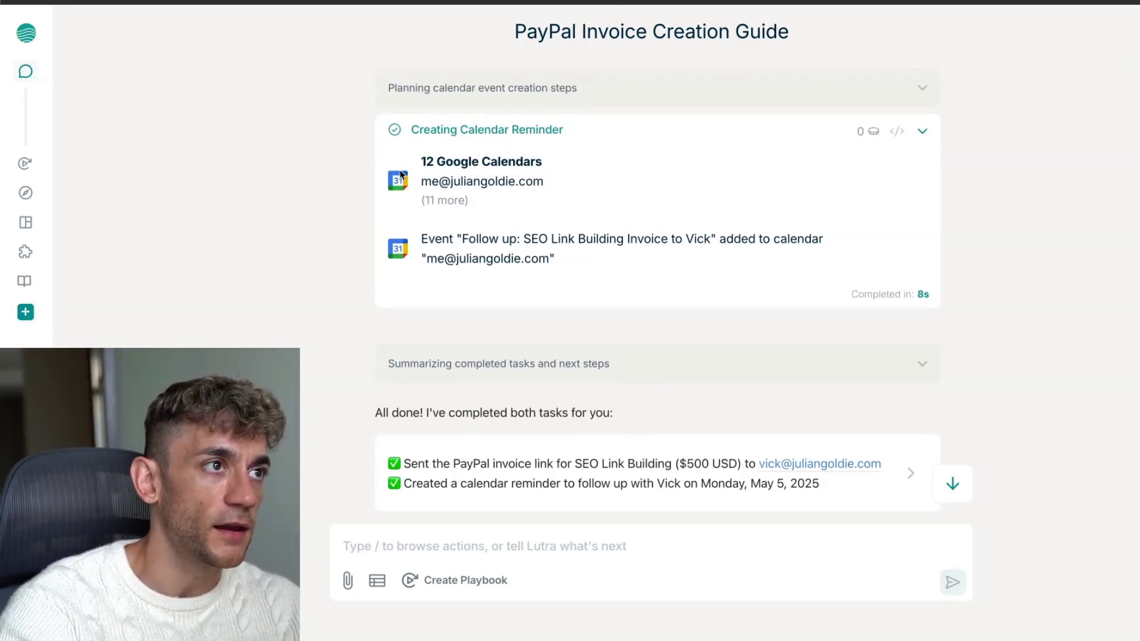
scroll(503, 377, "down", 2)
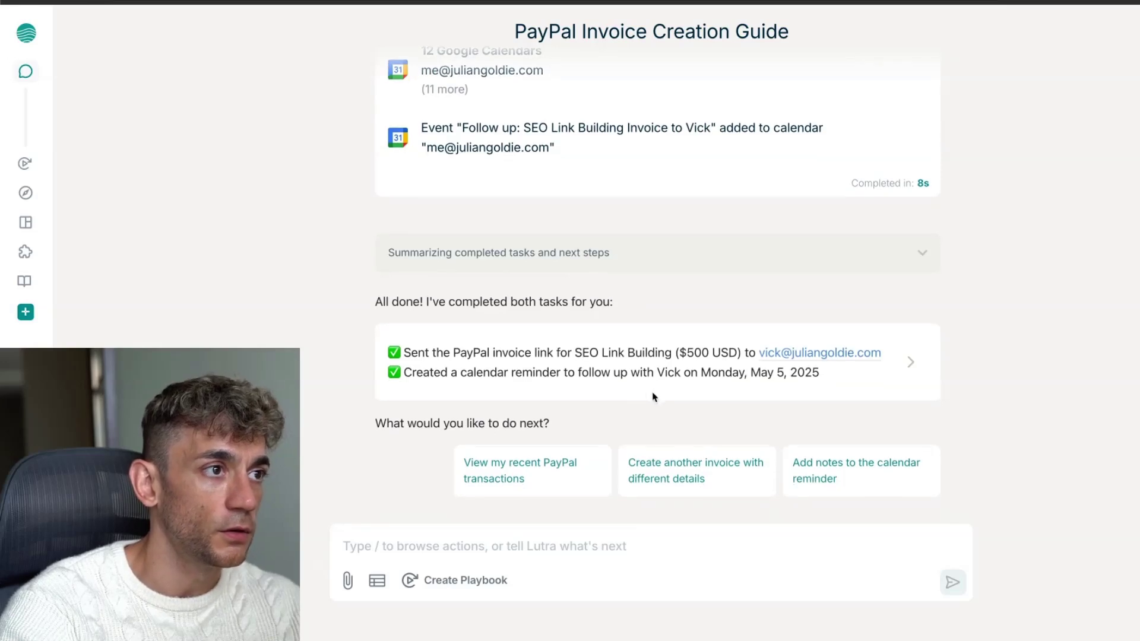
scroll(506, 256, "up", 3)
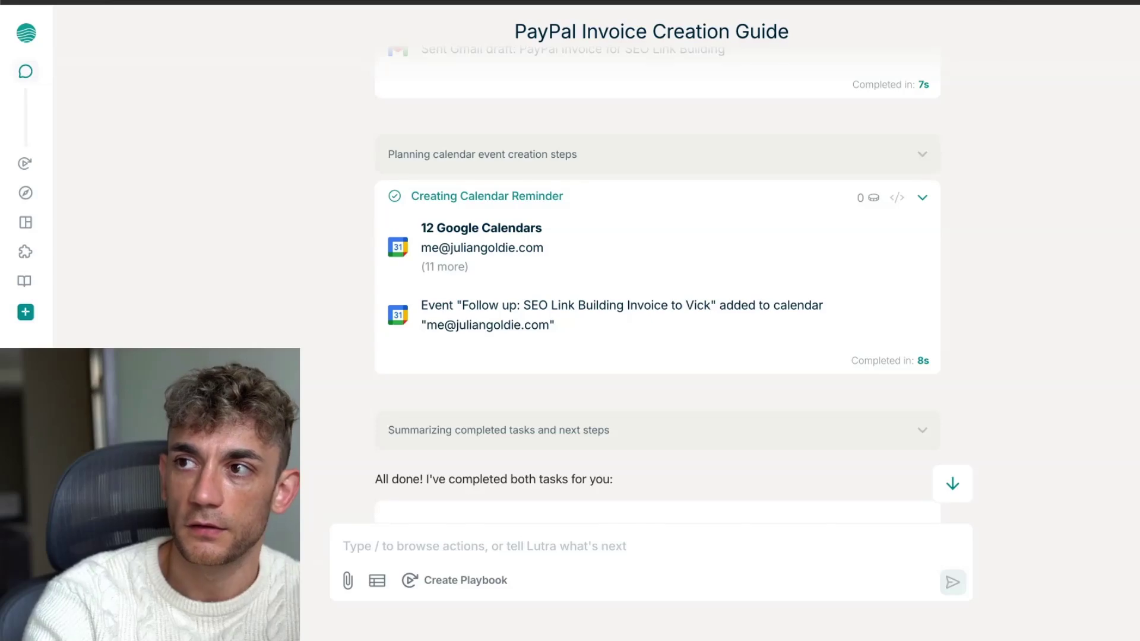
key("ctrl+Tab")
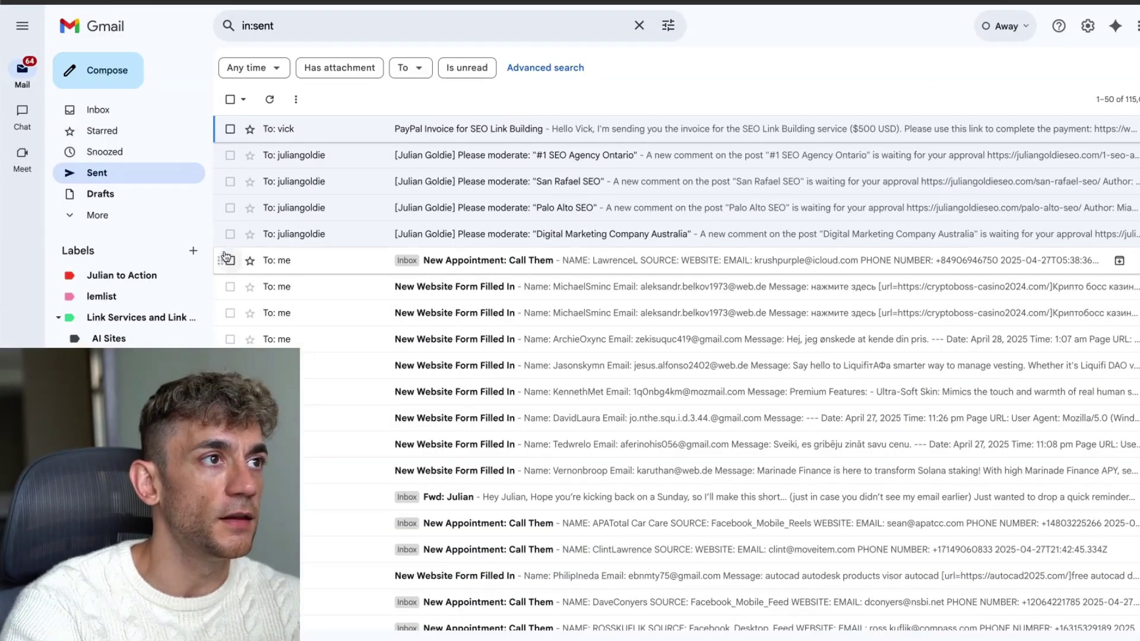
Open the 'PayPal Invoice for SEO Link Building' email and highlight its $500 invoice request and payment link
left_click(370, 134)
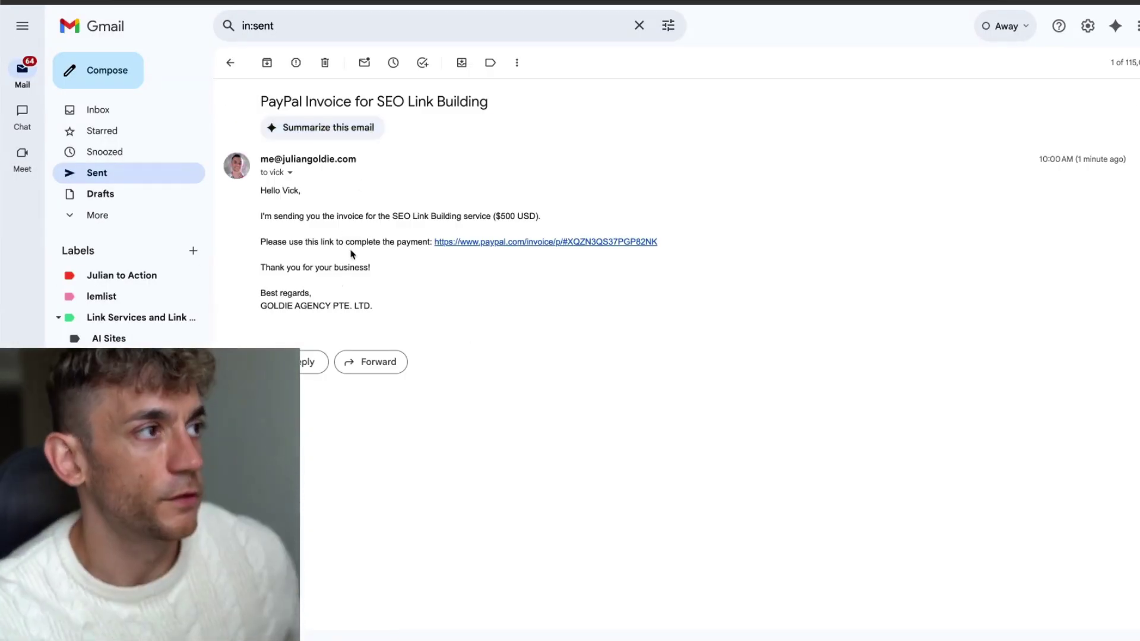
double_click(267, 100)
left_click(509, 101)
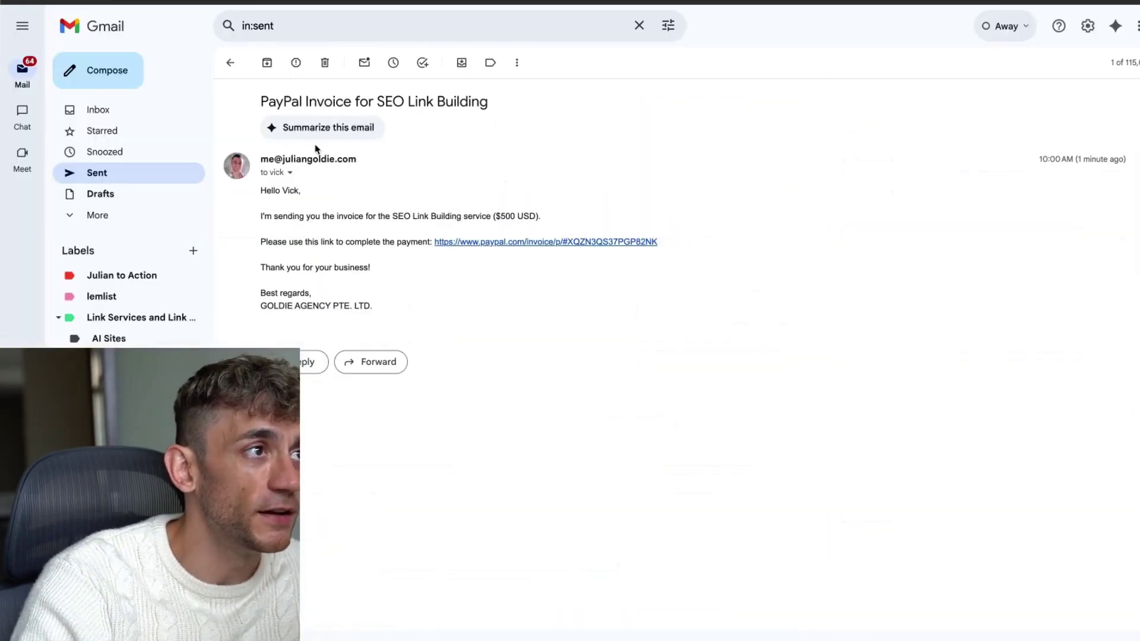
left_click_drag(256, 194, 484, 284)
left_click(525, 279)
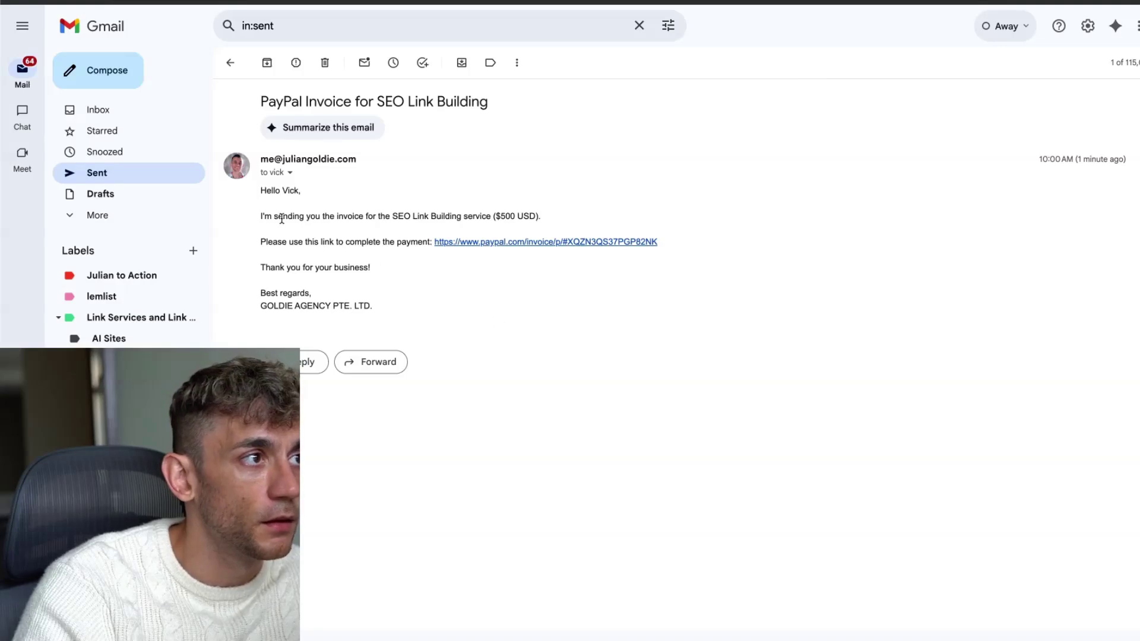
left_click_drag(261, 216, 544, 227)
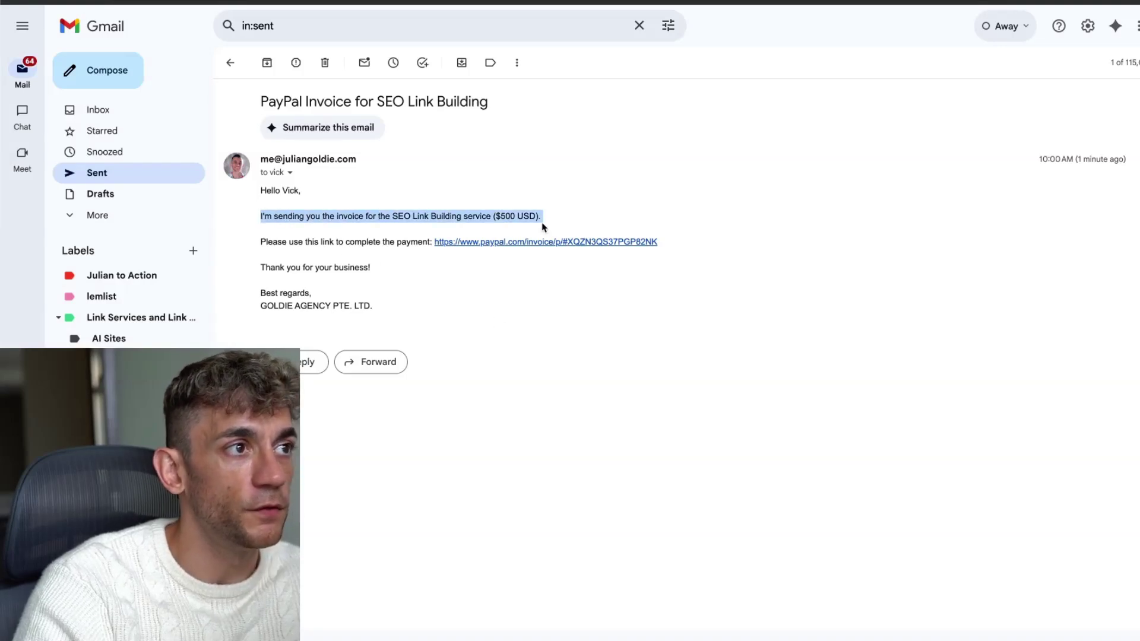
triple_click(269, 238)
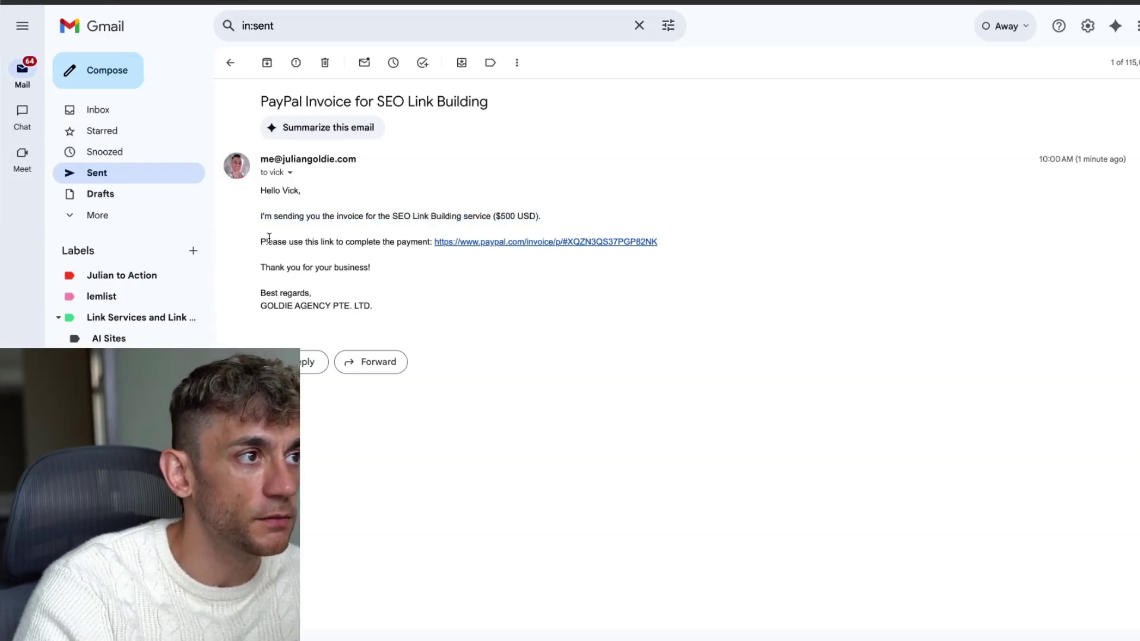
triple_click(293, 262)
left_click(293, 262)
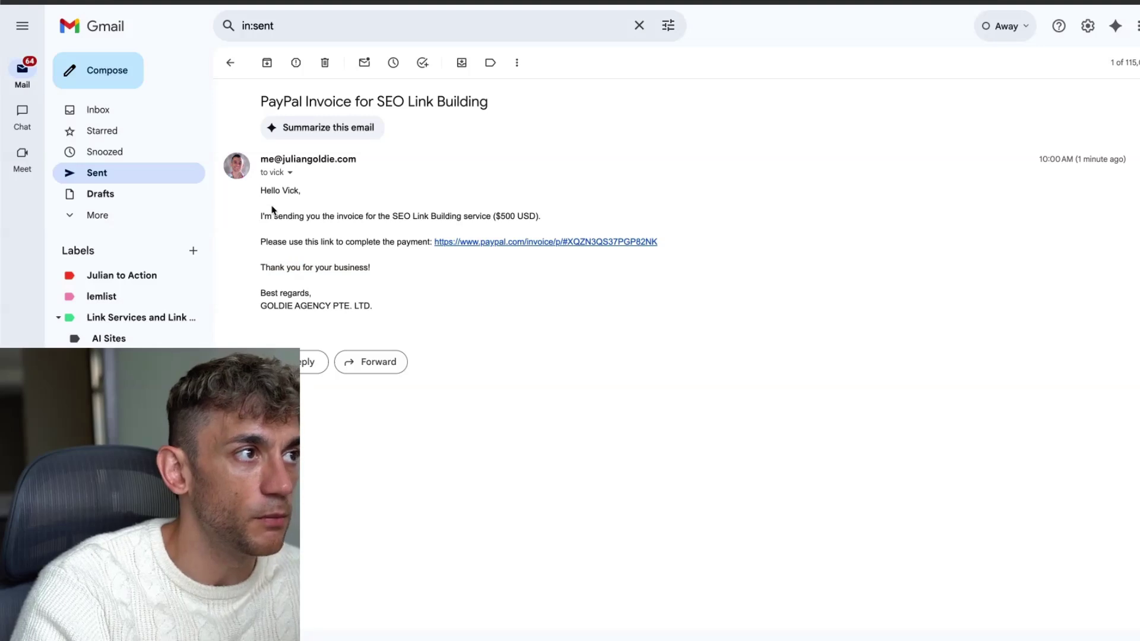
mouse_move(258, 189)
left_mouse_down()
mouse_move(311, 216)
mouse_move(390, 303)
left_mouse_up()
left_click(389, 303)
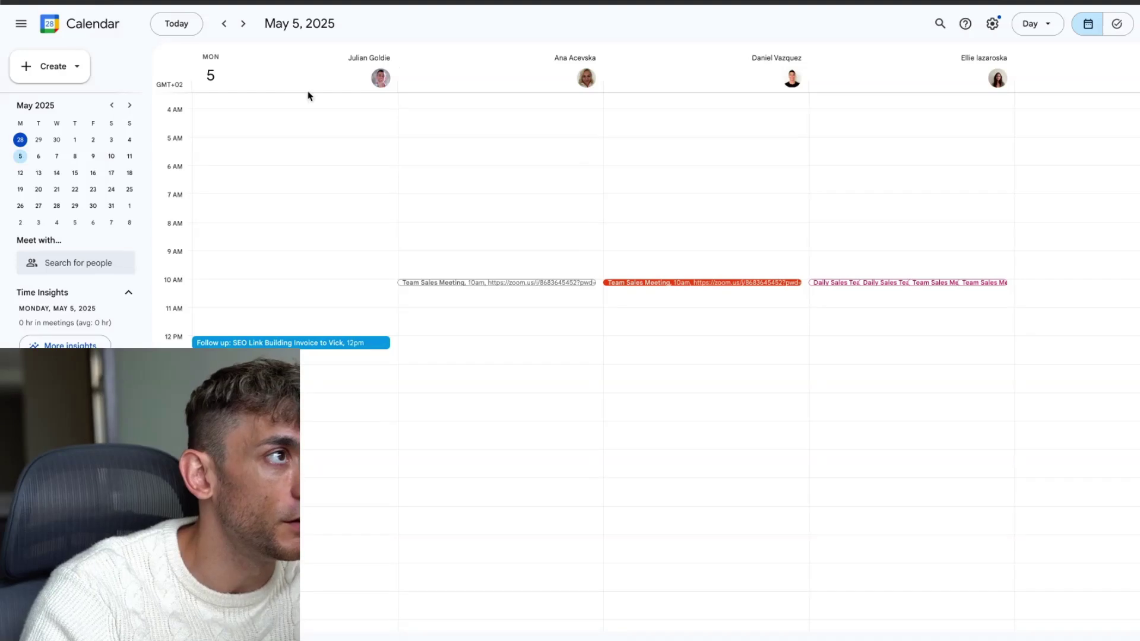
left_click(251, 343)
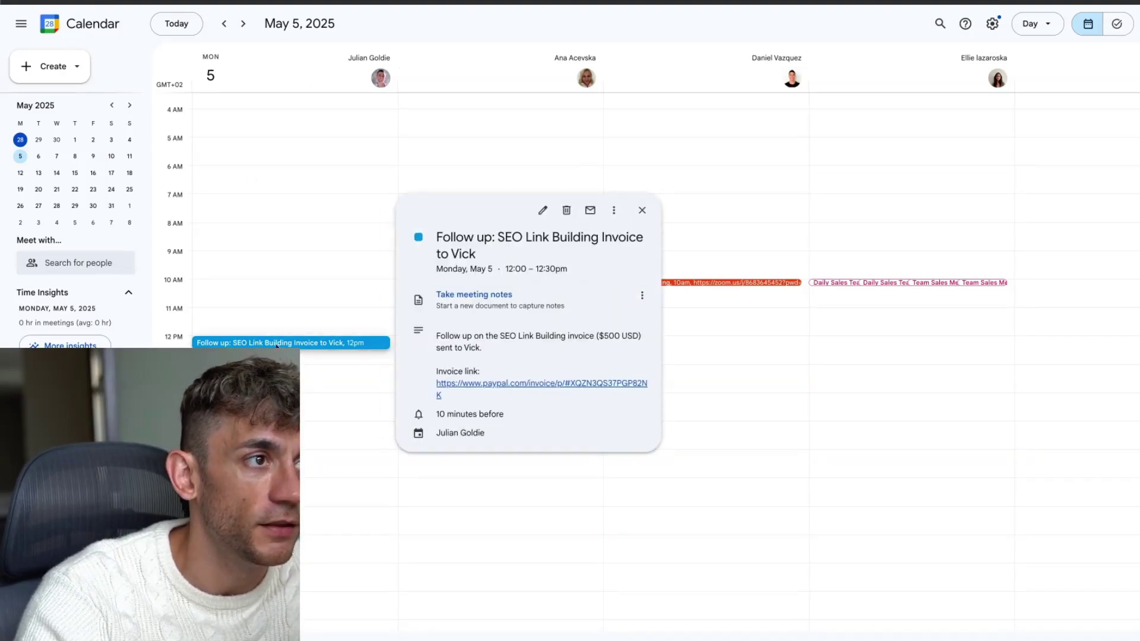
left_click_drag(436, 232, 567, 394)
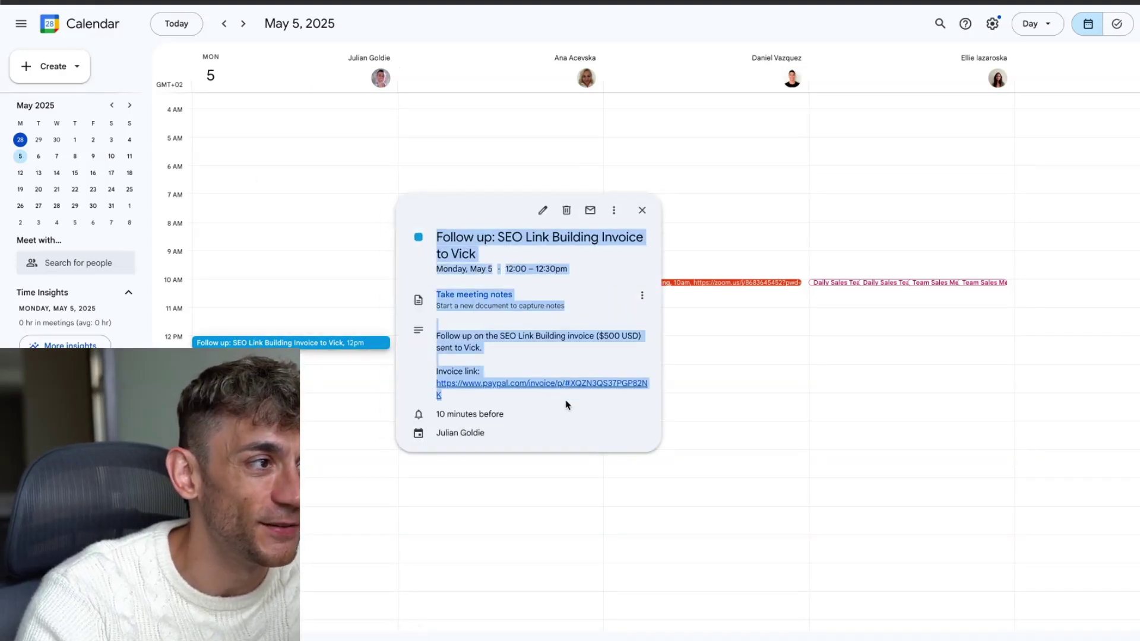
left_click(565, 404)
left_click_drag(437, 336, 623, 338)
left_click(609, 353)
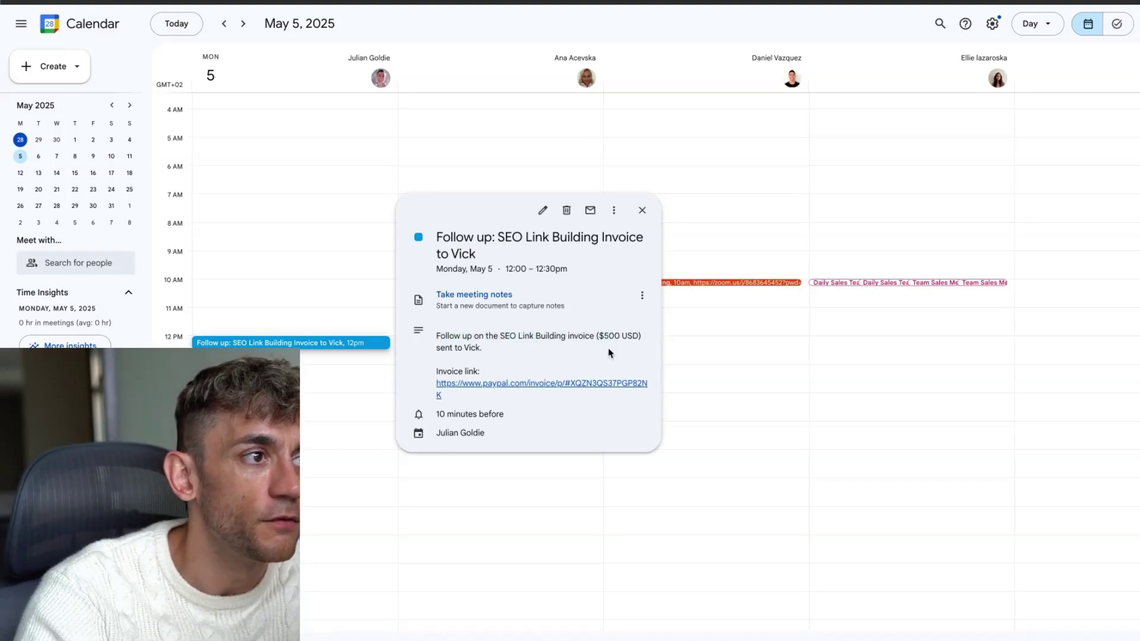
left_click_drag(429, 366, 510, 399)
left_click(509, 398)
double_click(464, 234)
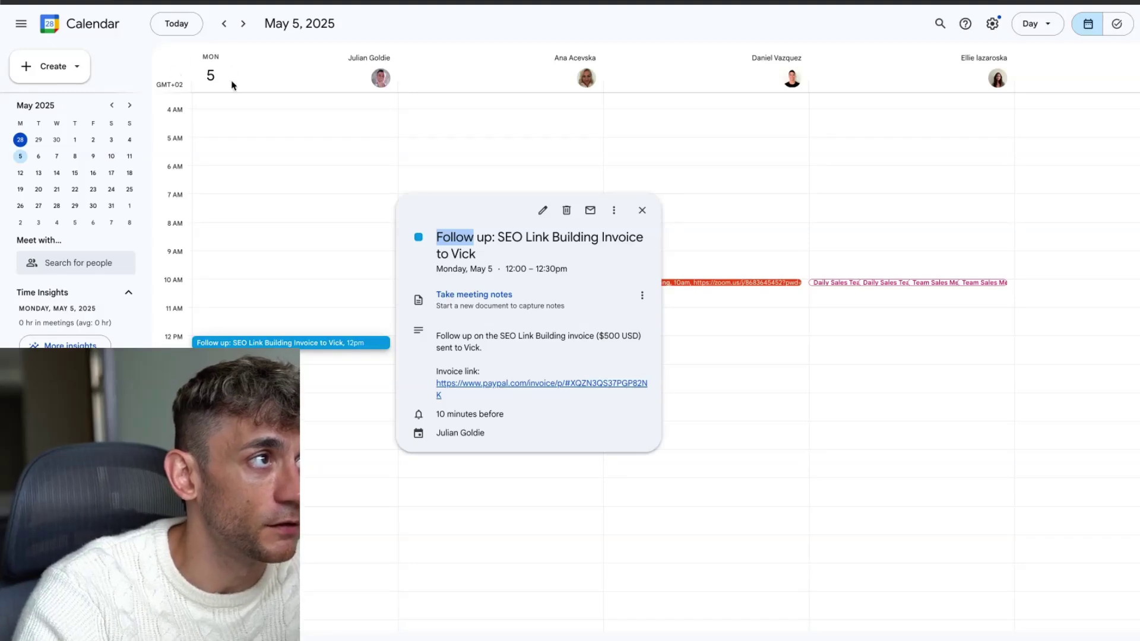
left_click(538, 57)
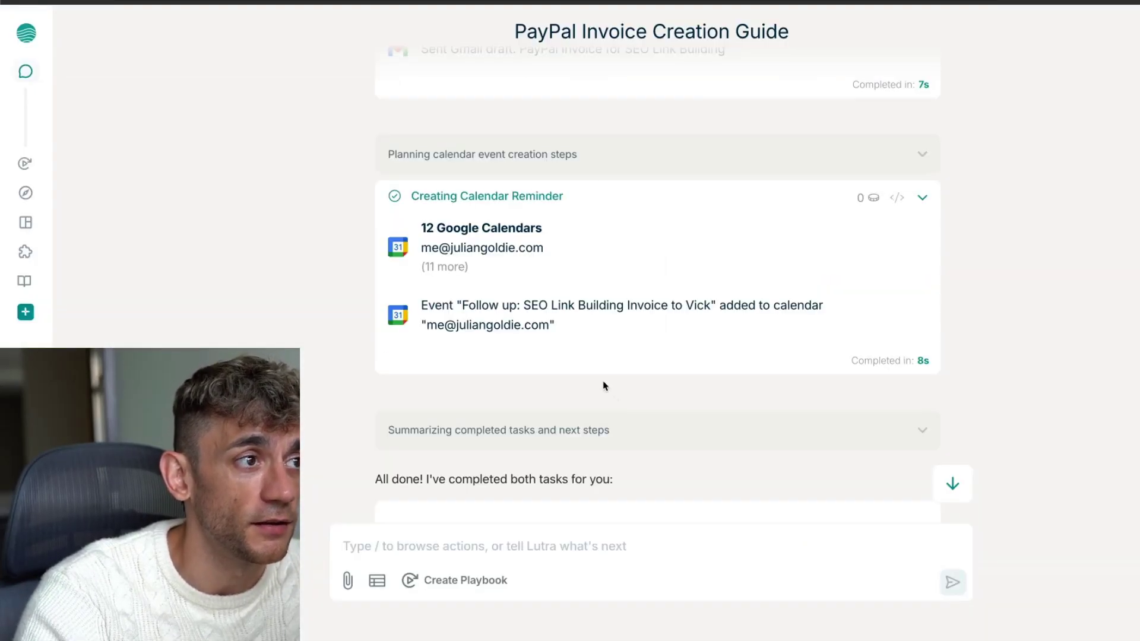
Ask Lutra to turn the invoice workflow into a reusable playbook and confirm creating it
scroll(604, 386, "up", 10)
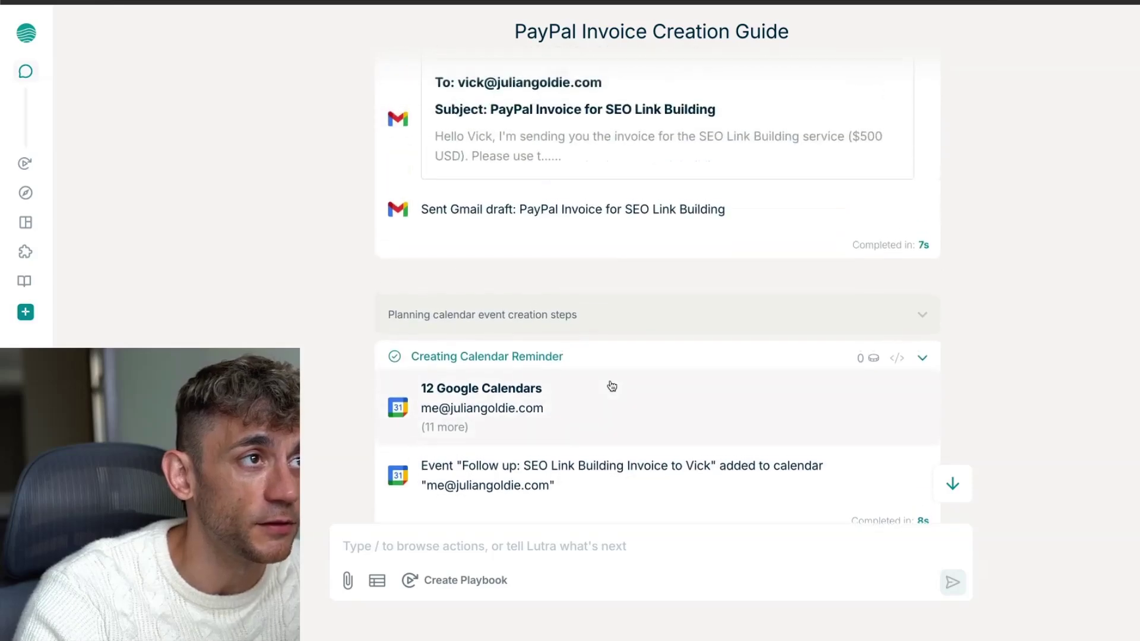
scroll(582, 381, "up", 15)
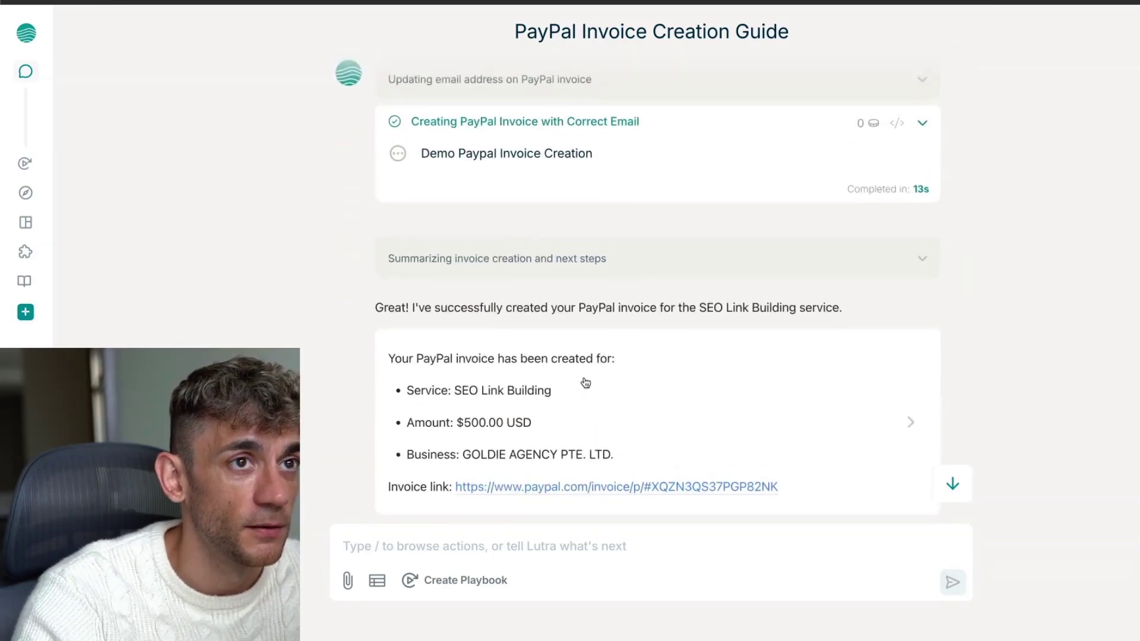
scroll(583, 382, "down", 20)
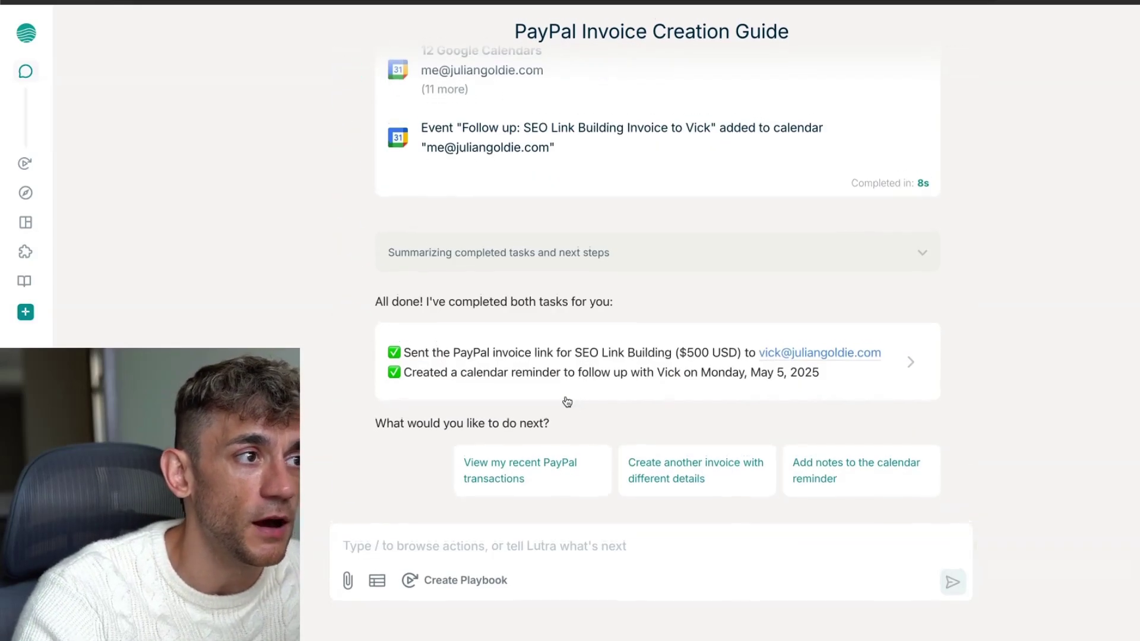
left_click(470, 588)
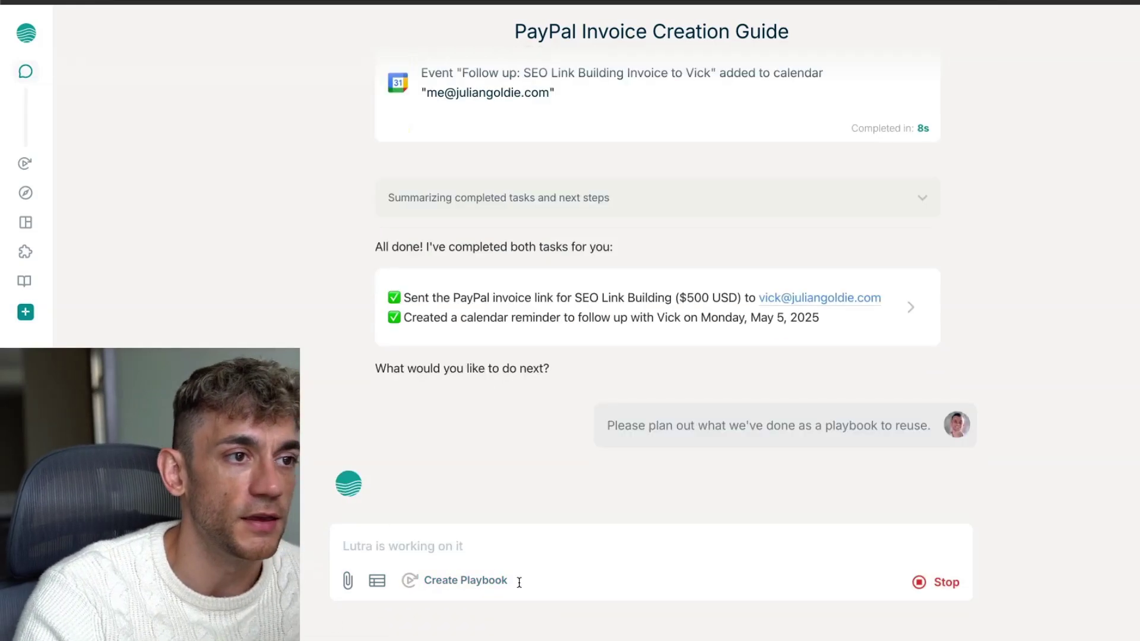
left_click_drag(601, 428, 926, 428)
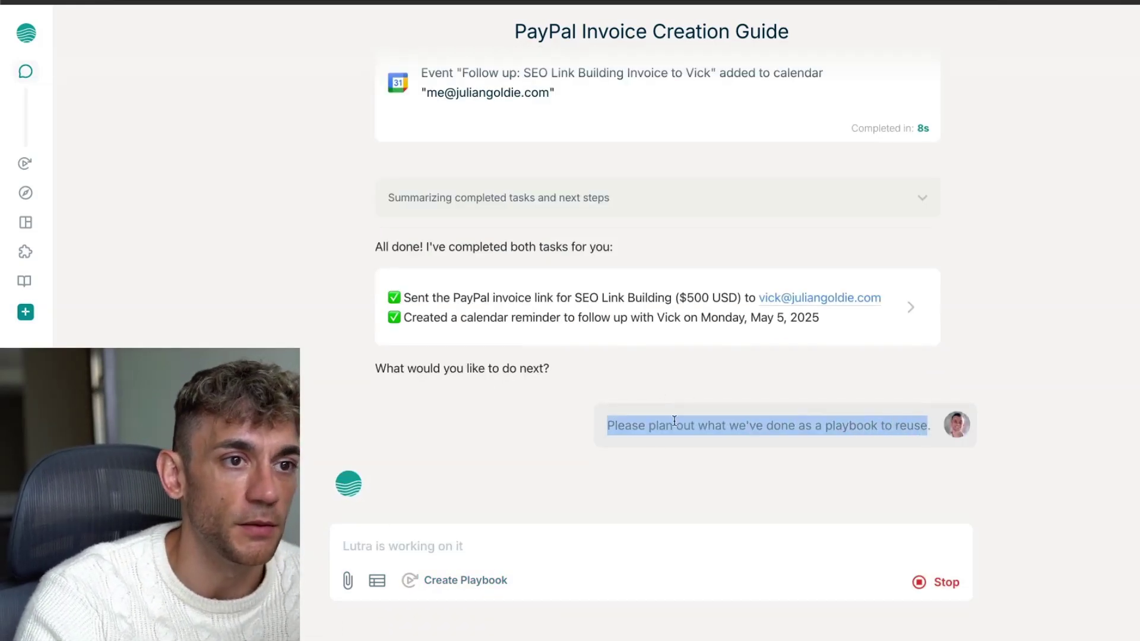
left_click(741, 425)
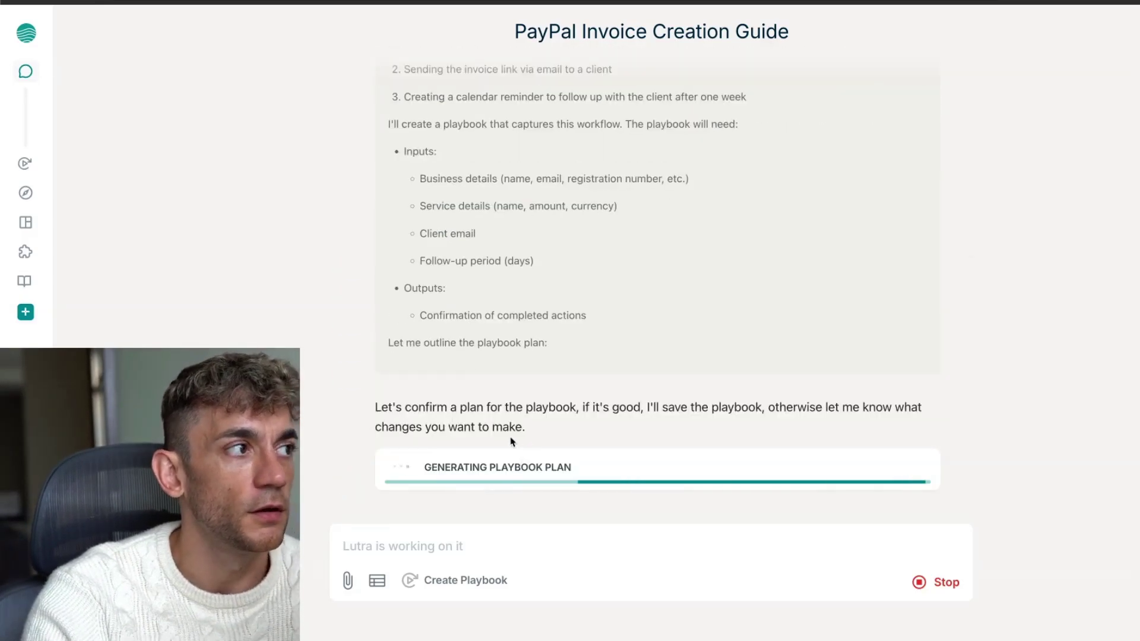
mouse_move(50, 219)
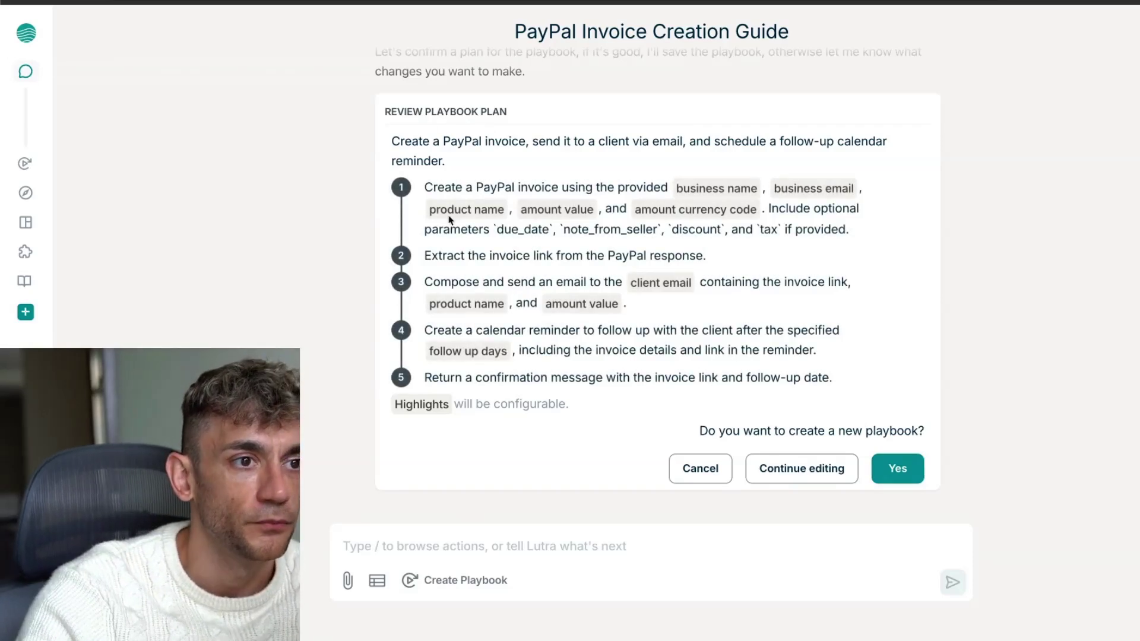
left_click(898, 468)
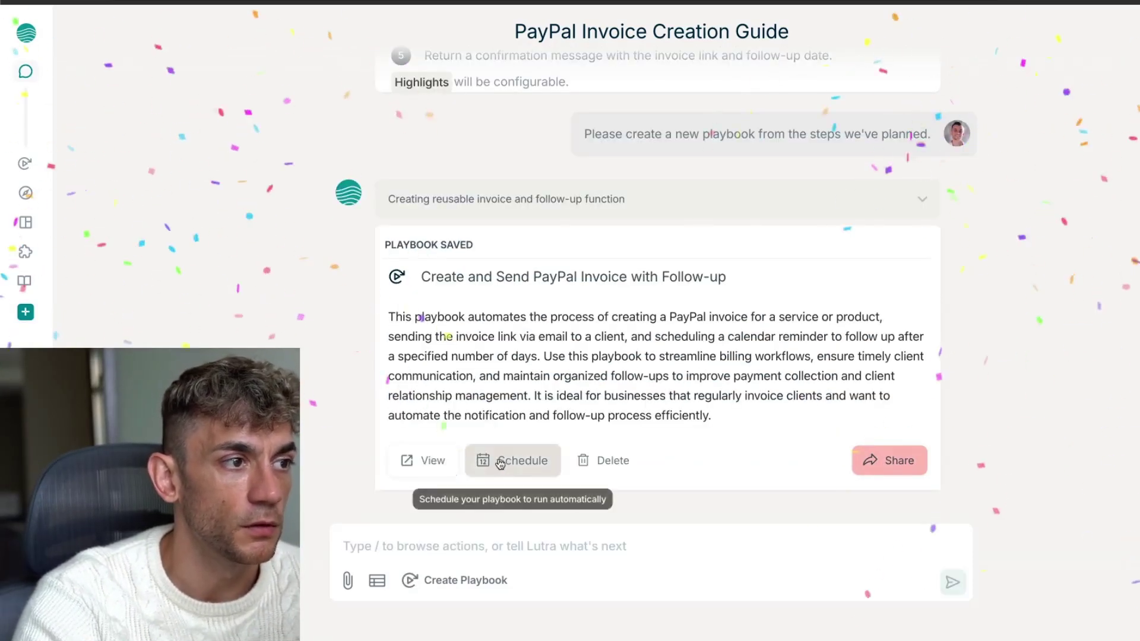
Copy the playbook's public share link and paste it on a new line at the end of the notes document
left_click(445, 465)
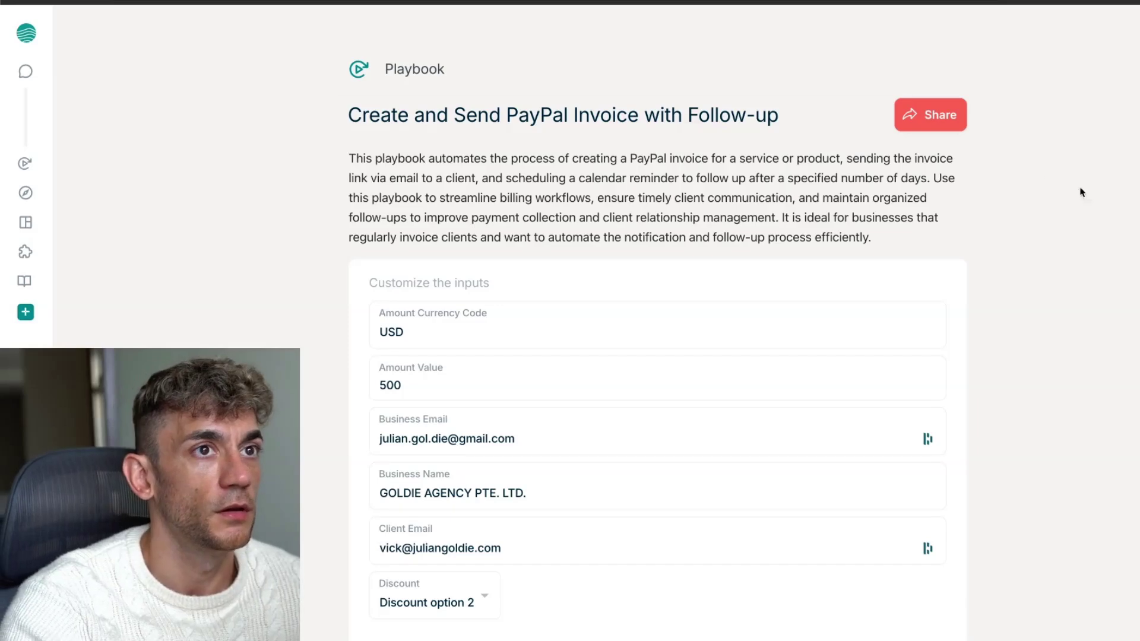
left_click(943, 115)
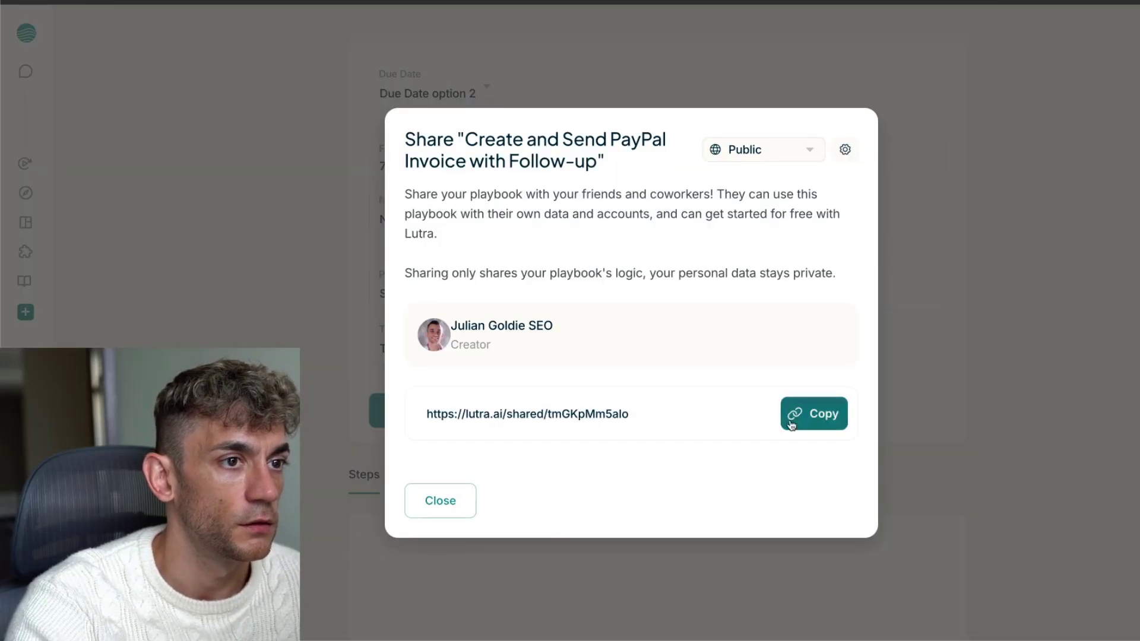
left_click(837, 427)
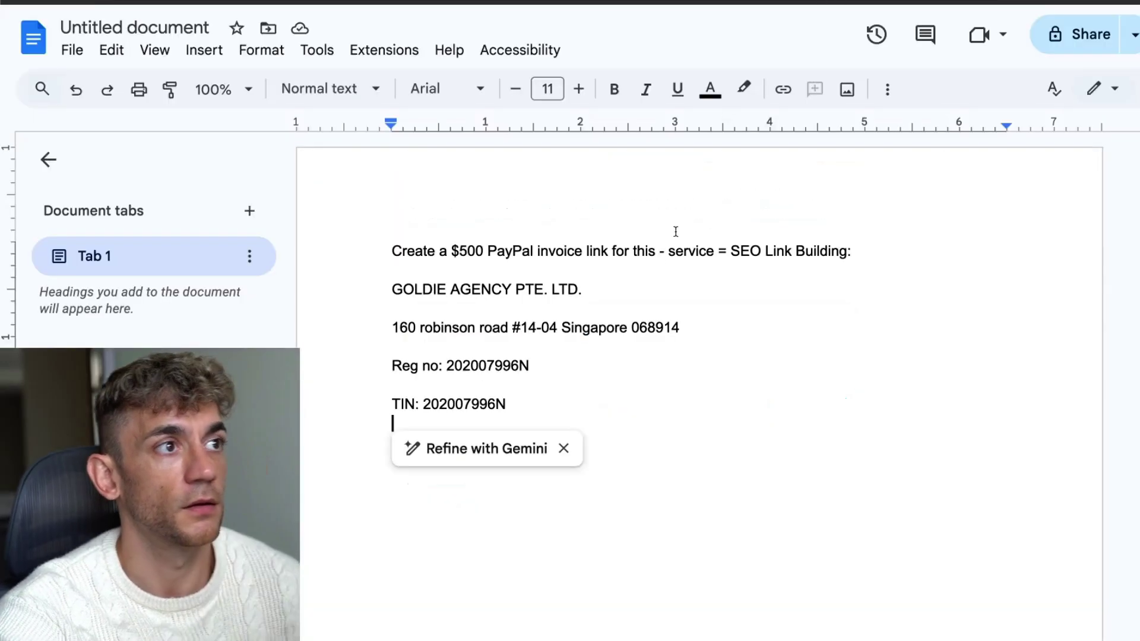
double_click(685, 316)
key("super+Down")
key("Return")
key("super+Up")
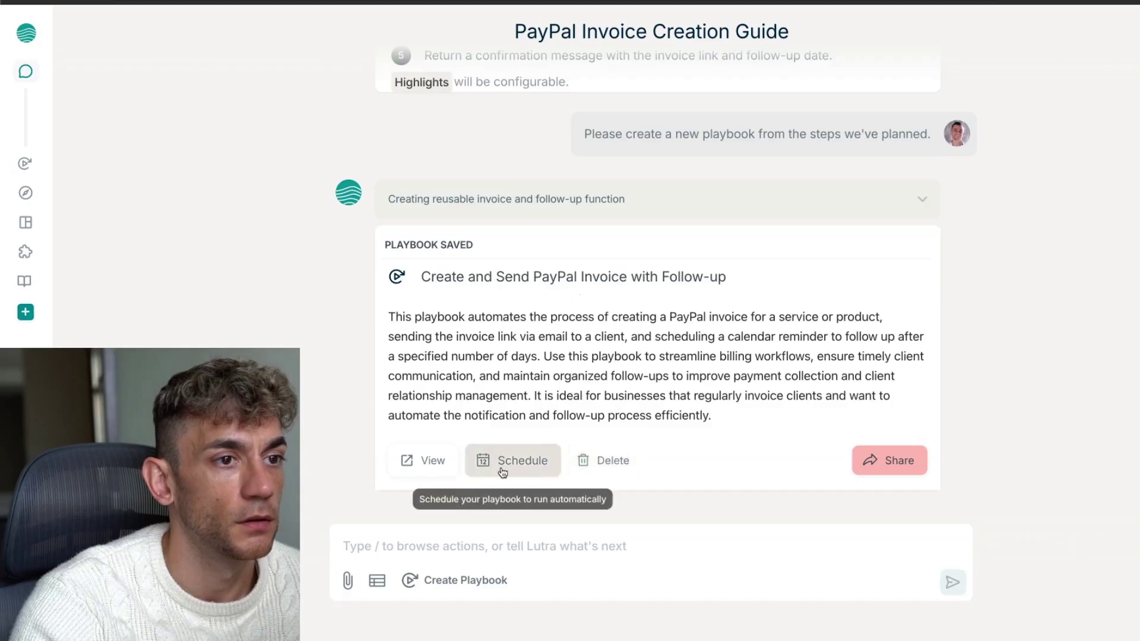
Paste the earlier send-invoice-and-reminder instructions below the share link and close the share dialog
scroll(671, 333, "up", 5)
scroll(671, 332, "up", 15)
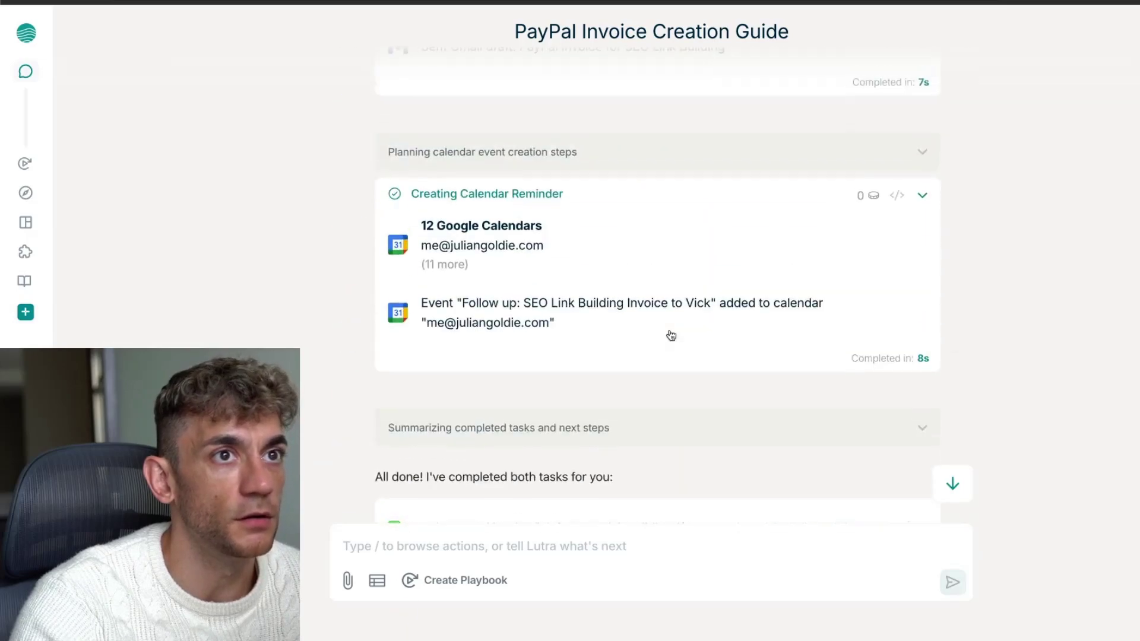
left_click_drag(507, 168, 952, 214)
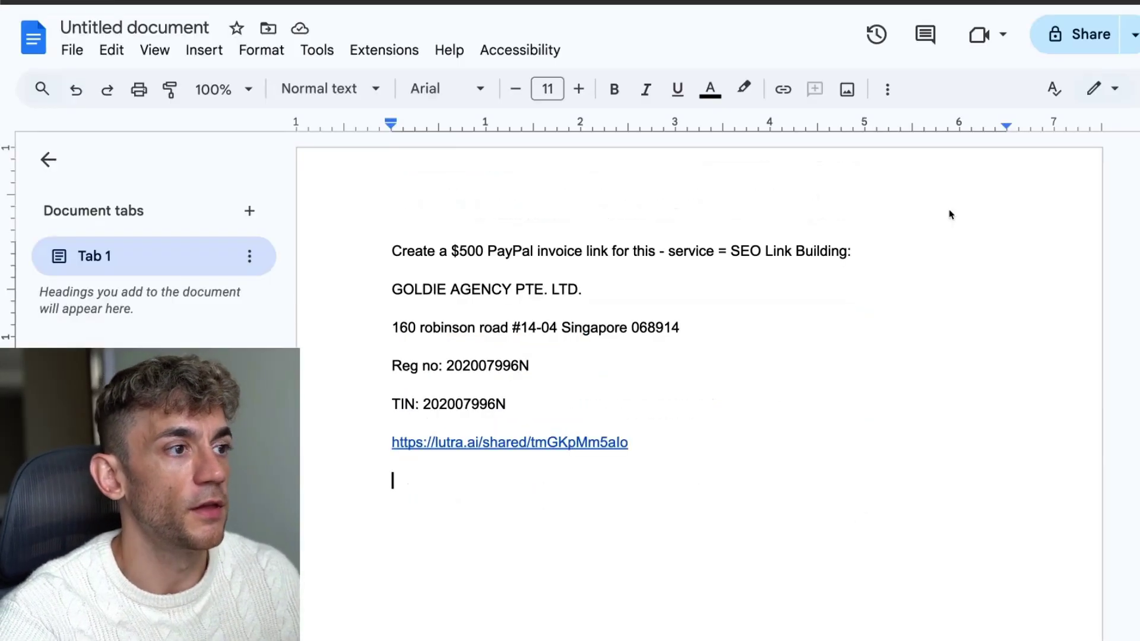
key("super+v")
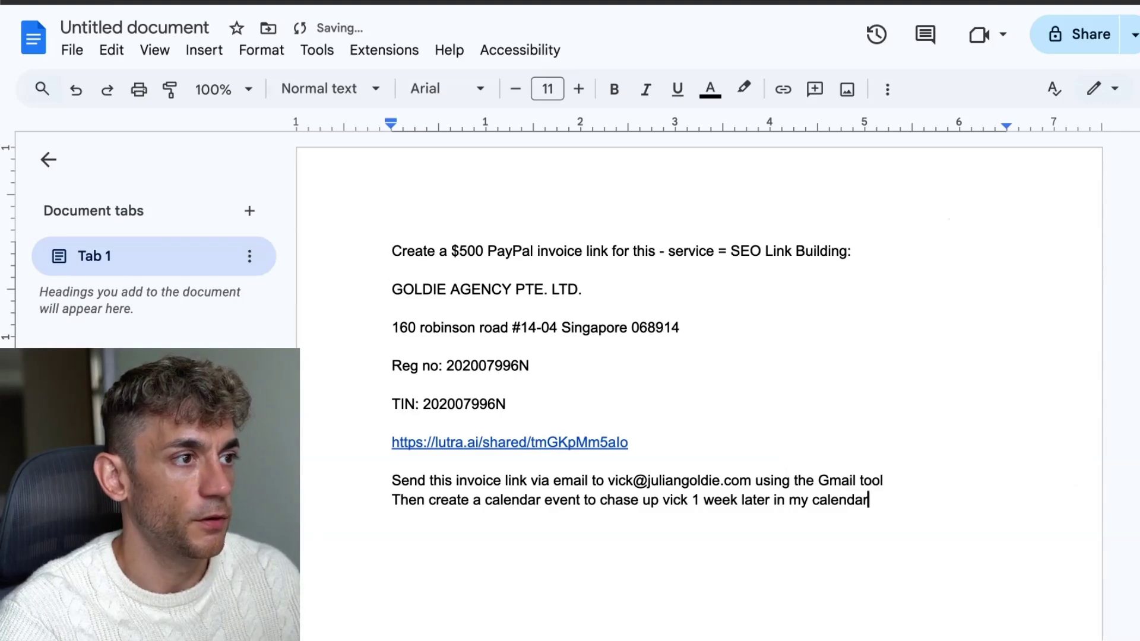
triple_click(864, 481)
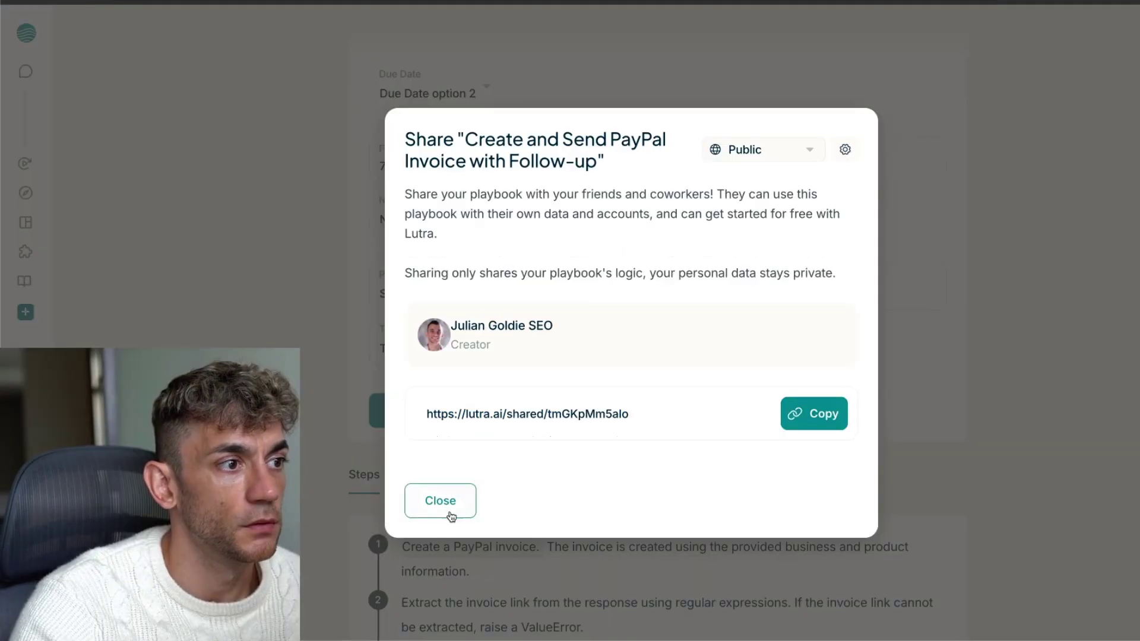
left_click(433, 501)
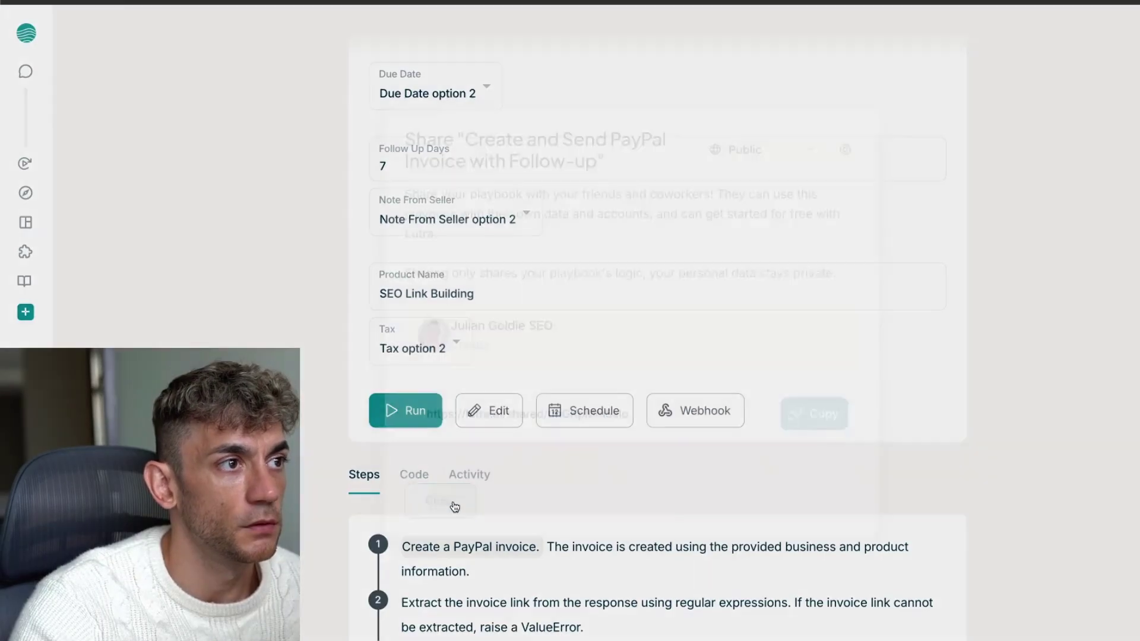
scroll(560, 351, "up", 10)
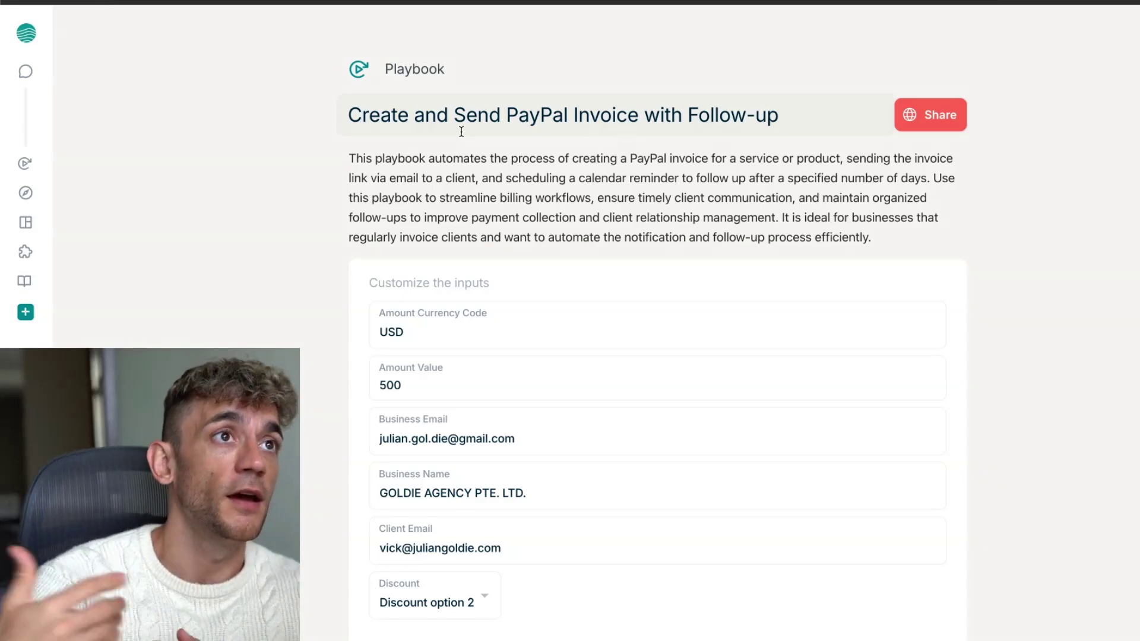
scroll(546, 285, "down", 15)
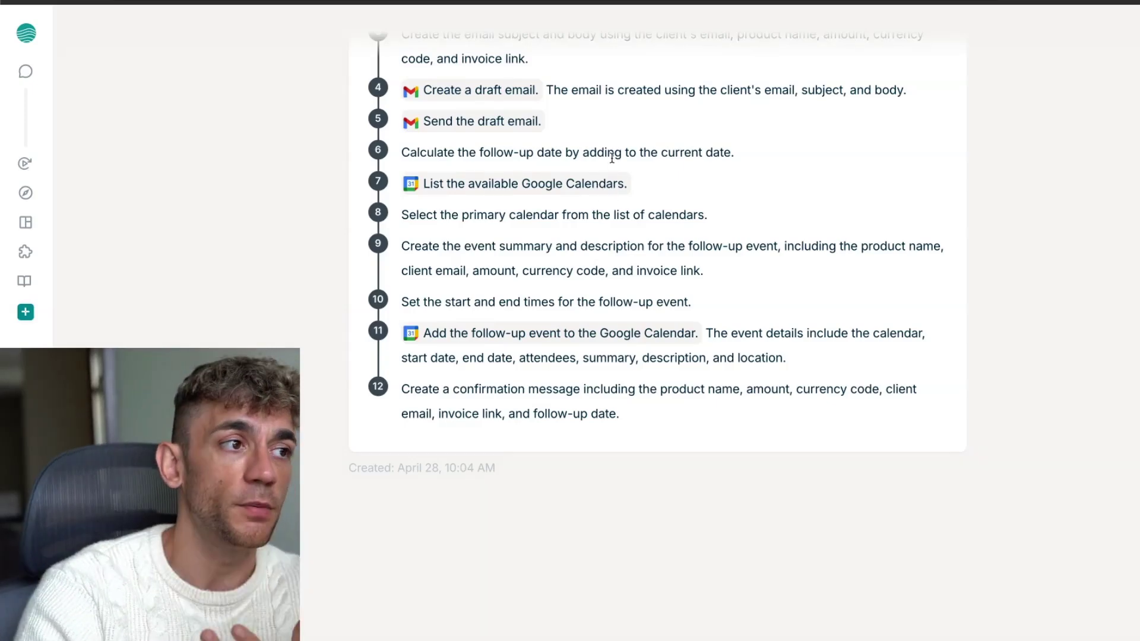
scroll(628, 159, "up", 2)
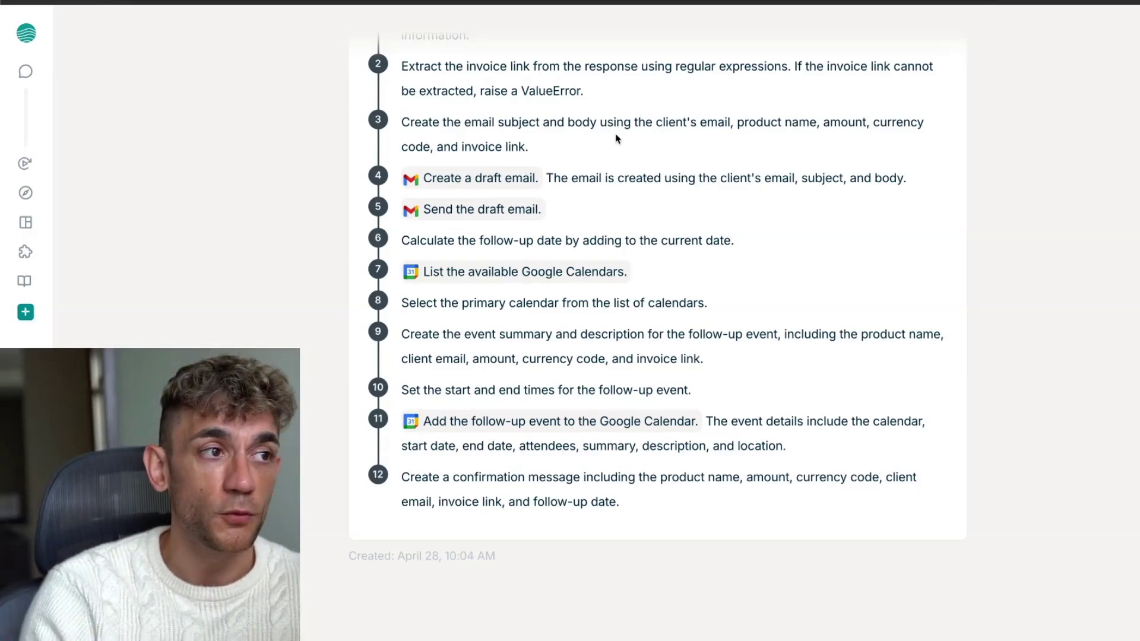
scroll(615, 139, "up", 15)
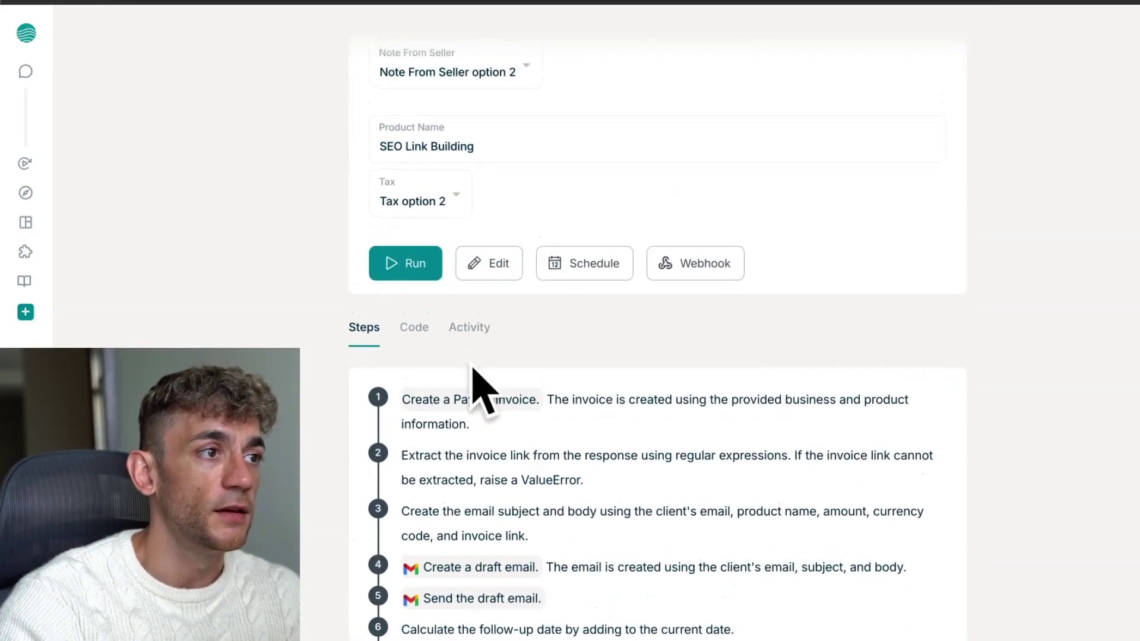
scroll(505, 380, "down", 2)
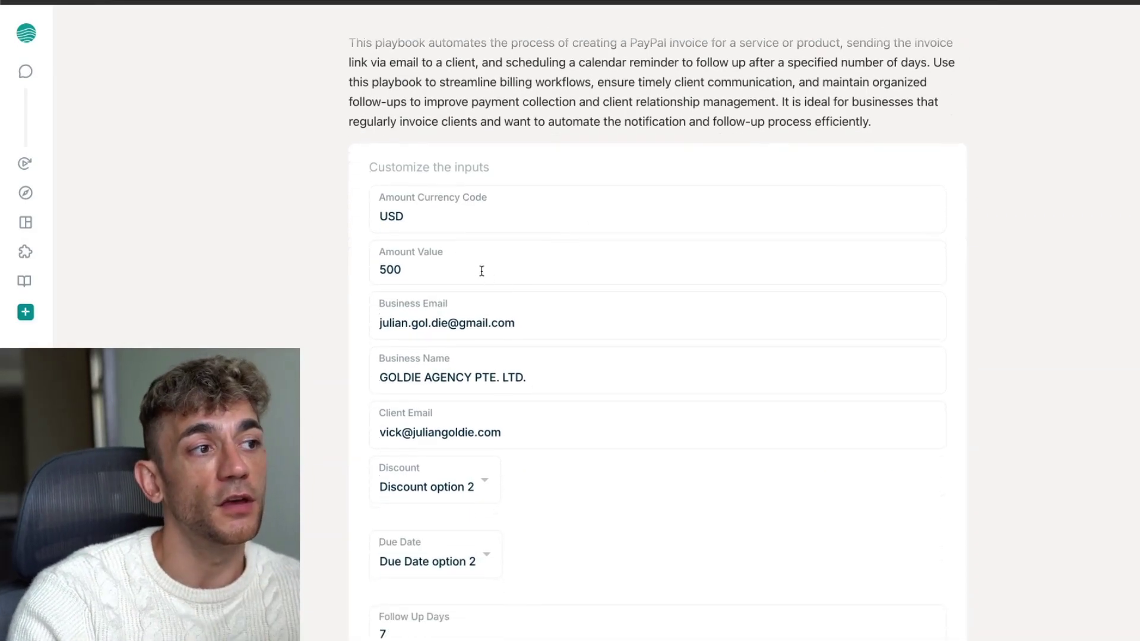
mouse_move(24, 231)
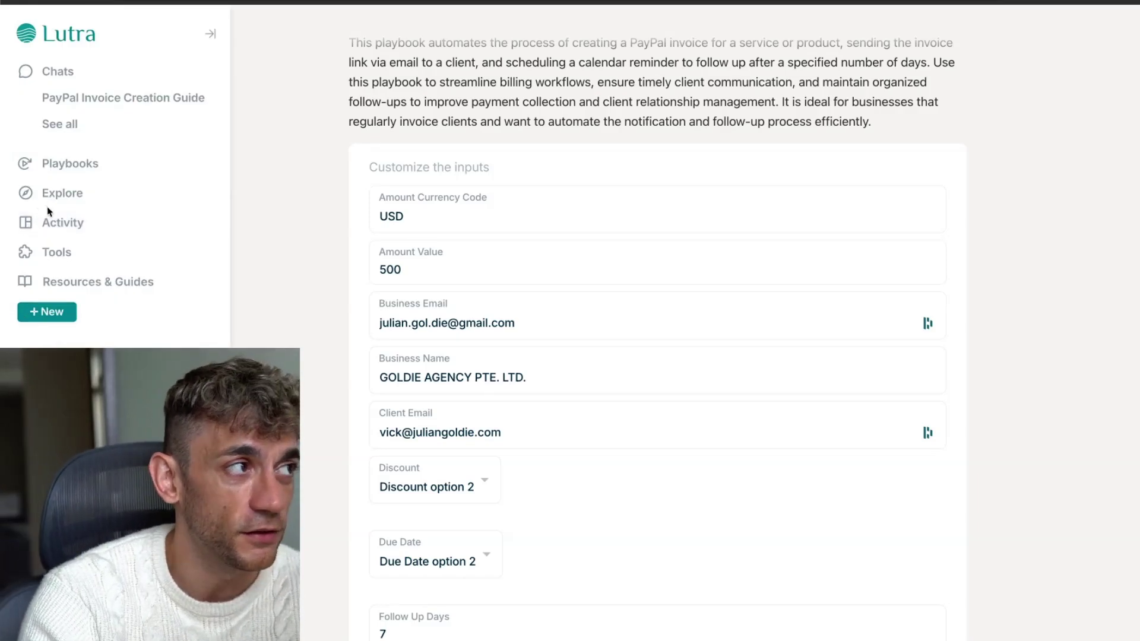
Open Tools and Integrations, review the Internet Search integration's capabilities, then close its settings
left_click(91, 254)
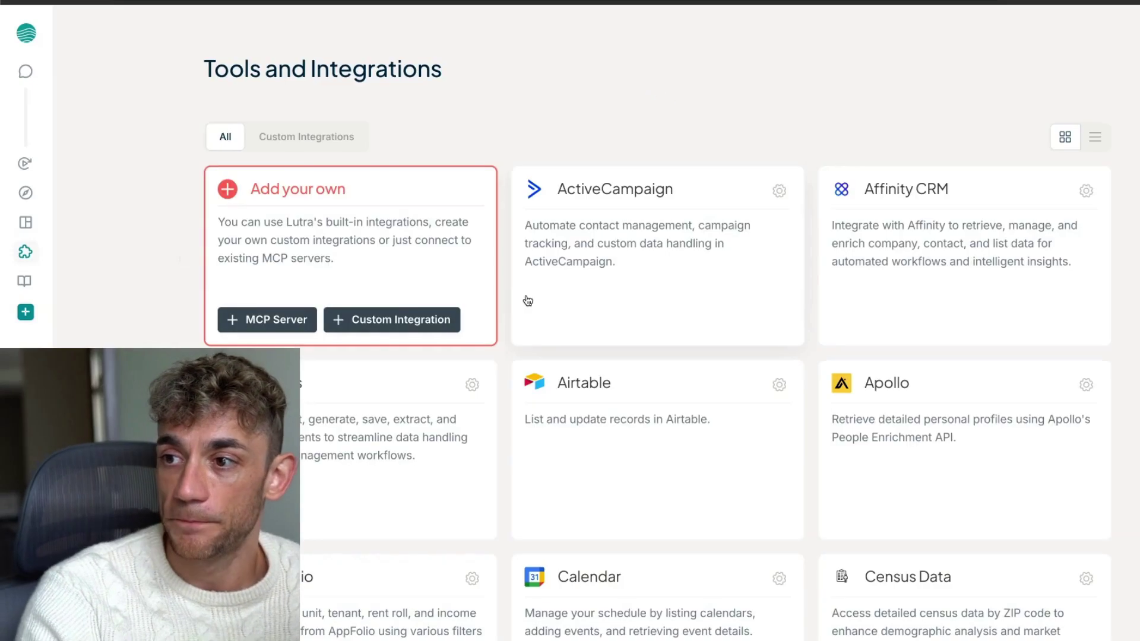
scroll(786, 171, "down", 15)
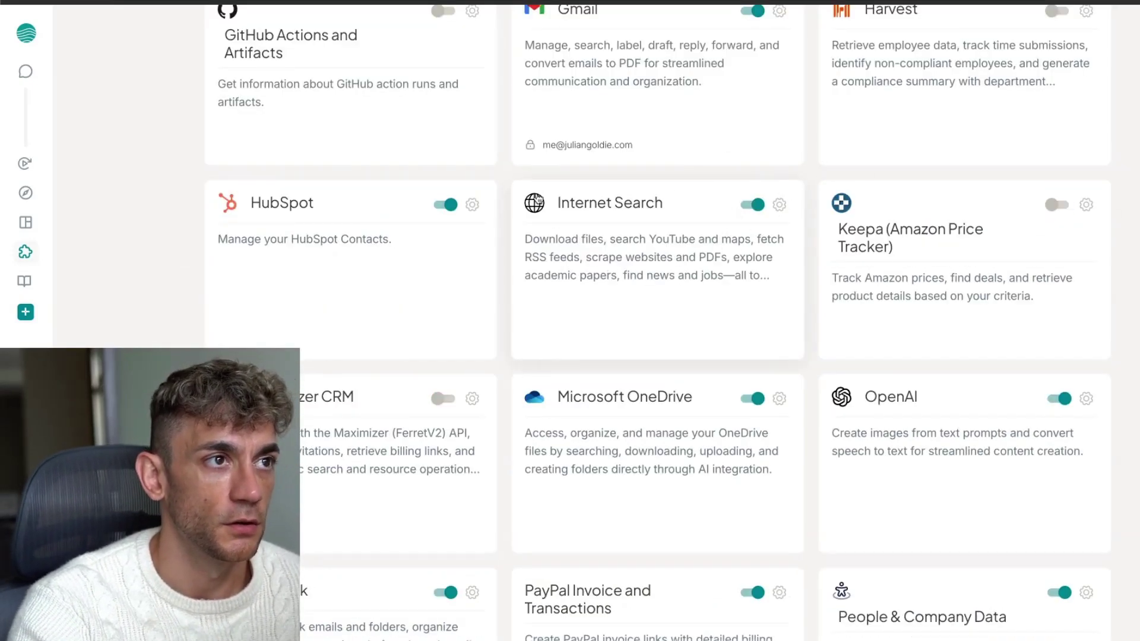
left_click(779, 205)
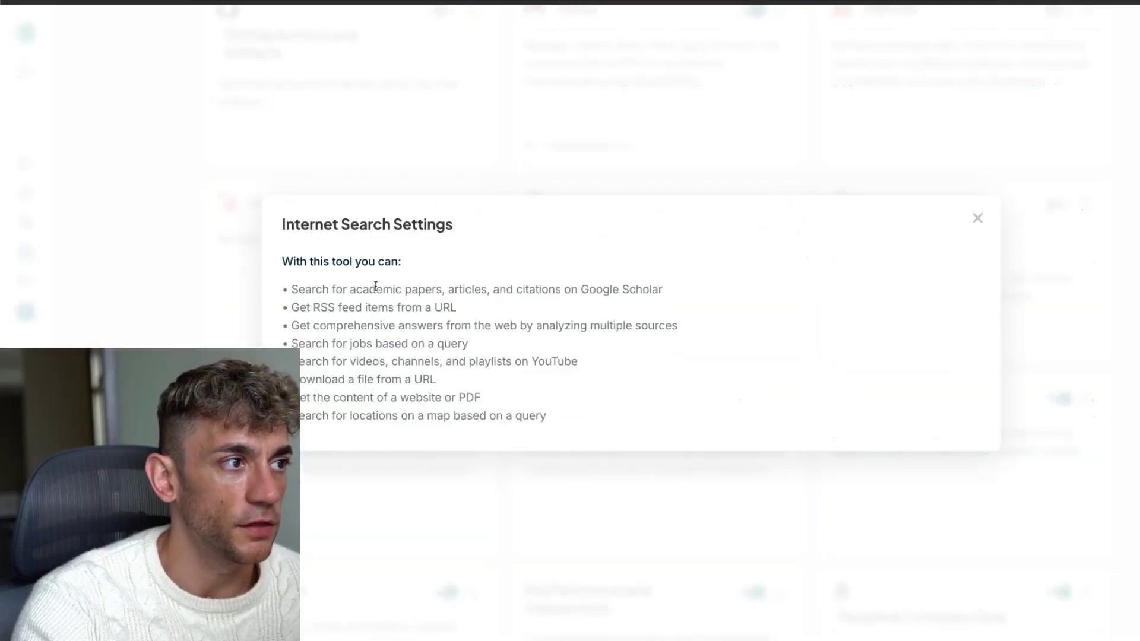
left_click_drag(283, 232, 550, 396)
left_click(550, 396)
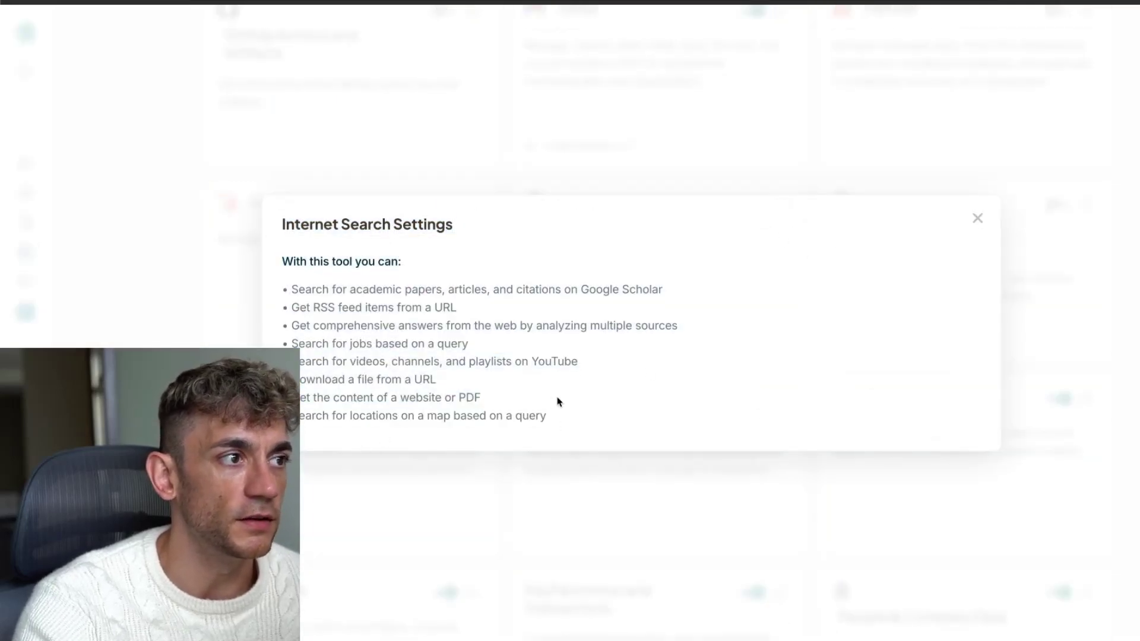
left_click(977, 219)
Connect Twitter with tweet.read, tweet.write and users.read permissions, then return to the page top
scroll(978, 228, "down", 12)
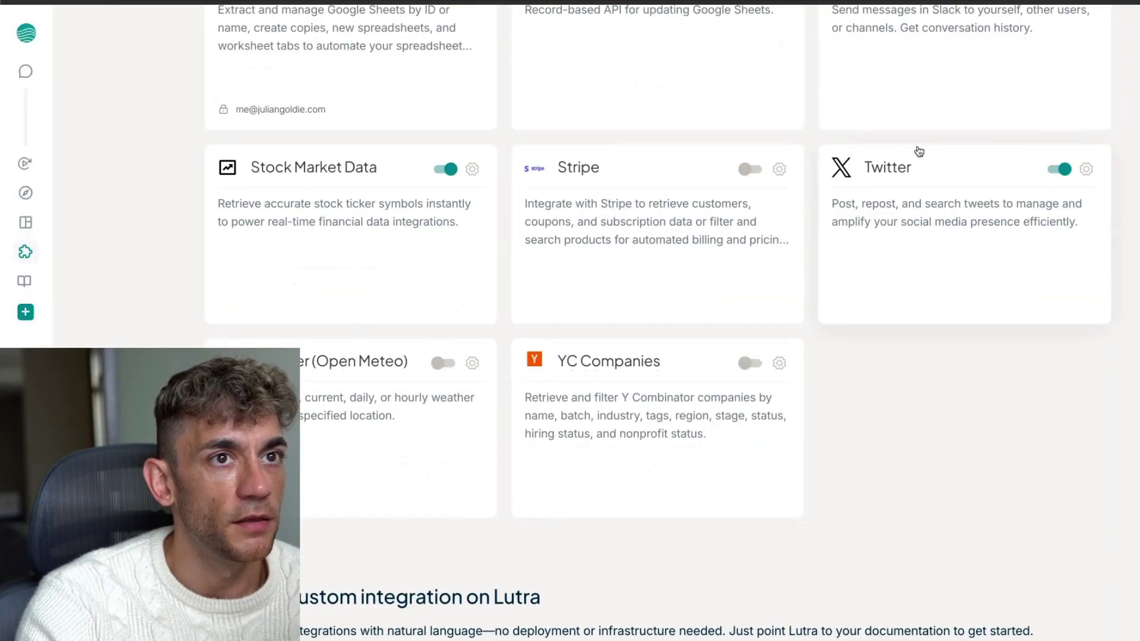
left_click(1089, 172)
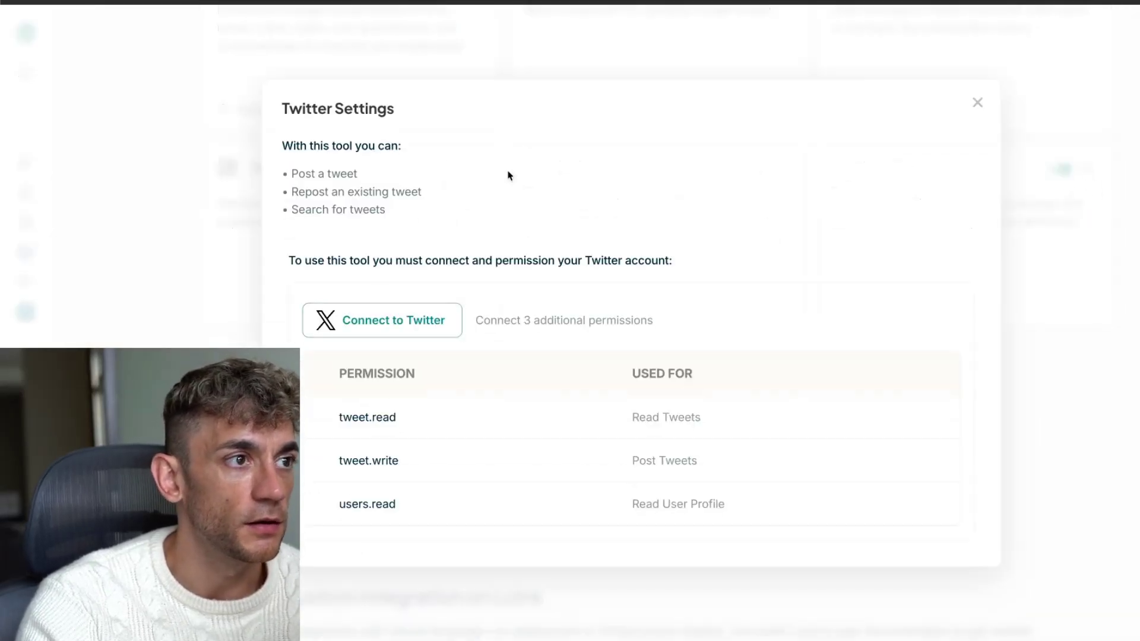
left_click(378, 321)
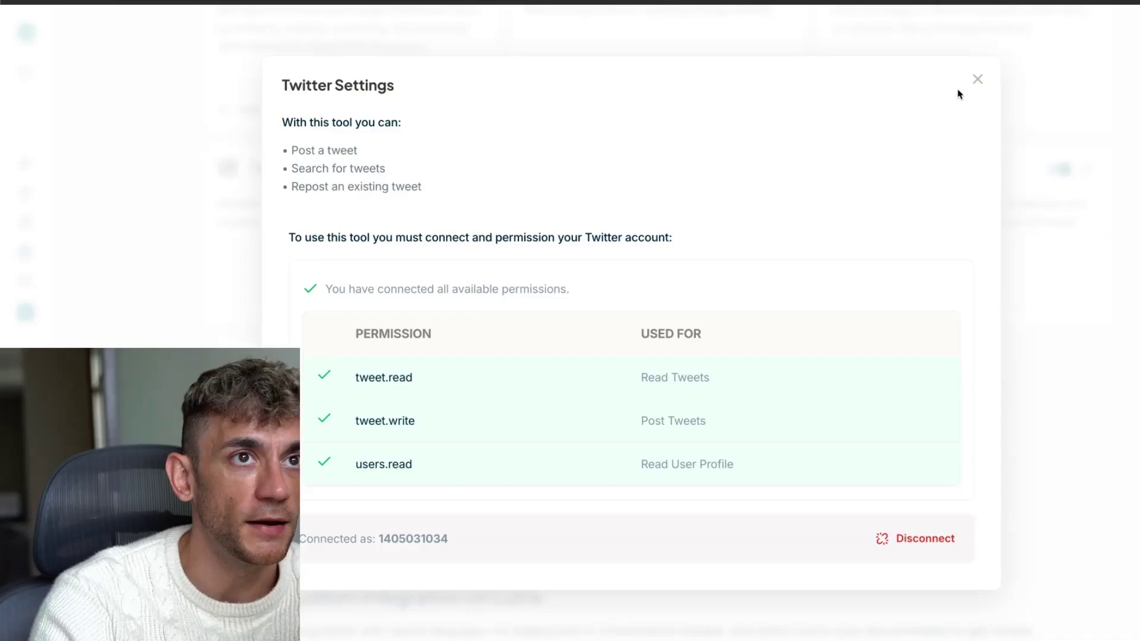
left_click(977, 79)
scroll(646, 432, "down", 2)
scroll(646, 433, "up", 4)
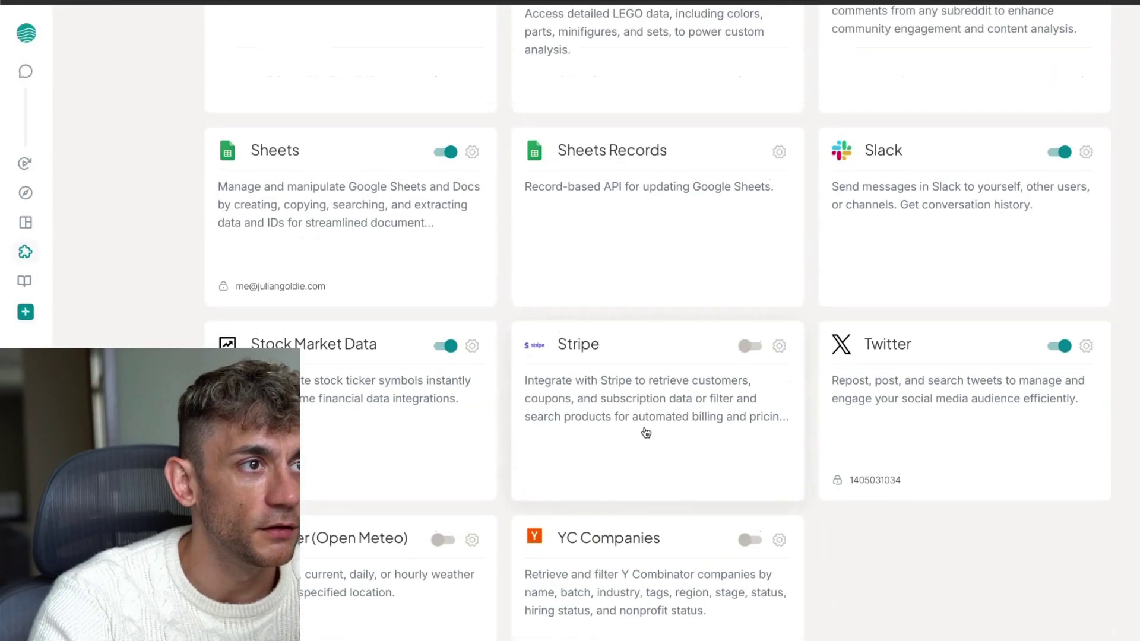
scroll(646, 433, "up", 15)
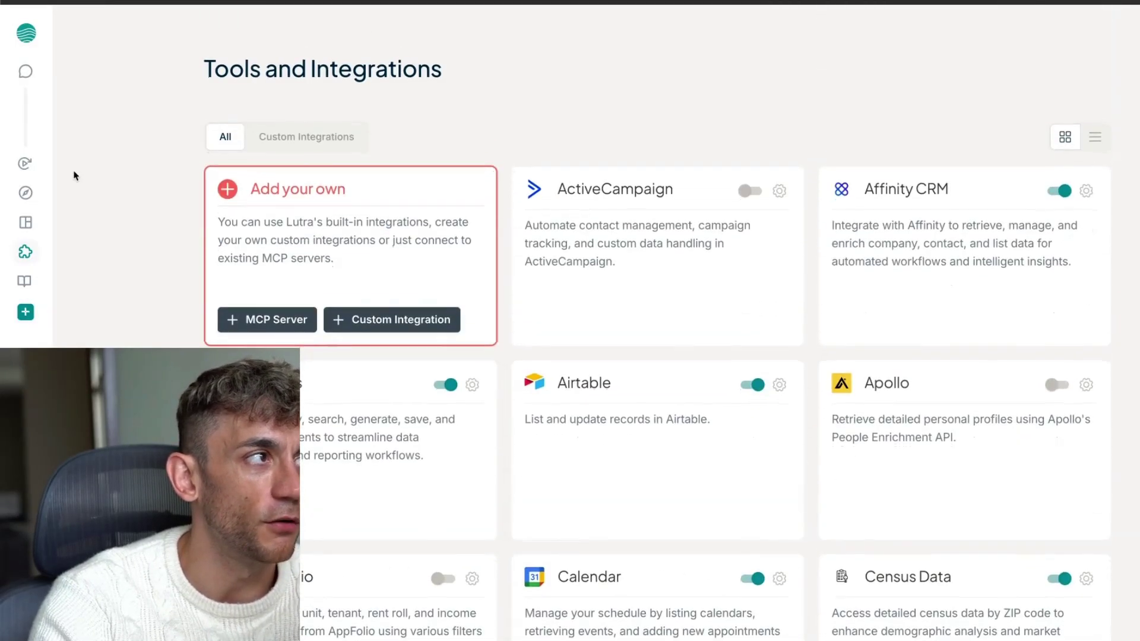
Start a new chat asking Lutra to research the latest days of AI updates as quick bullets
mouse_move(18, 135)
left_click(89, 70)
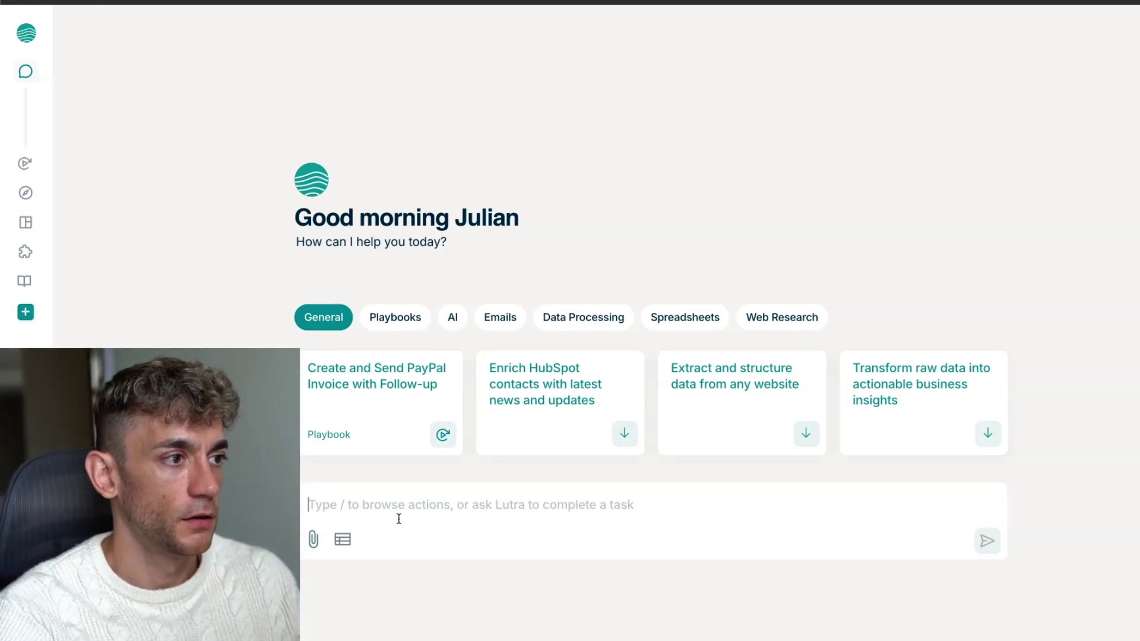
type("Search the internet ffor th")
key("BackSpace")
key("BackSpace")
key("BackSpace")
key("BackSpace")
key("BackSpace")
key("BackSpace")
type("or the latest AI UP")
key("BackSpace")
key("BackSpace")
type("updates")
key("shift+Return")
key("BackSpace")
type("and do some research on the latest 7 days of AI news")
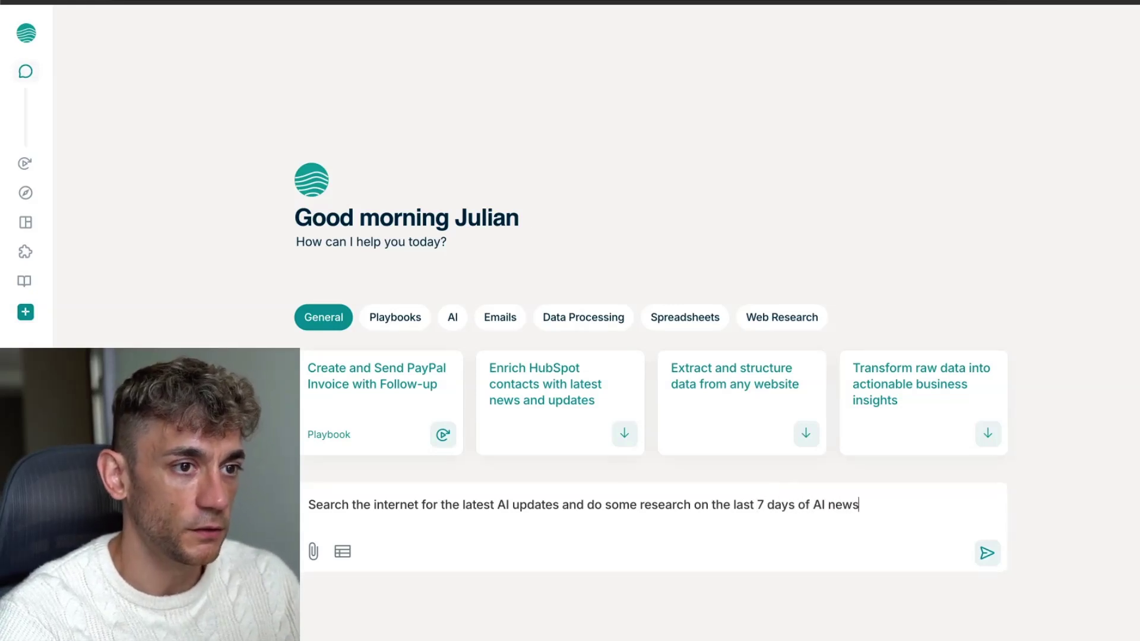
type("Break that down into a quick bullet pointed list")
Add 'Write as Alex hormozi', a tweet-draft request and 'make it super useful', then send
key("shift+Return")
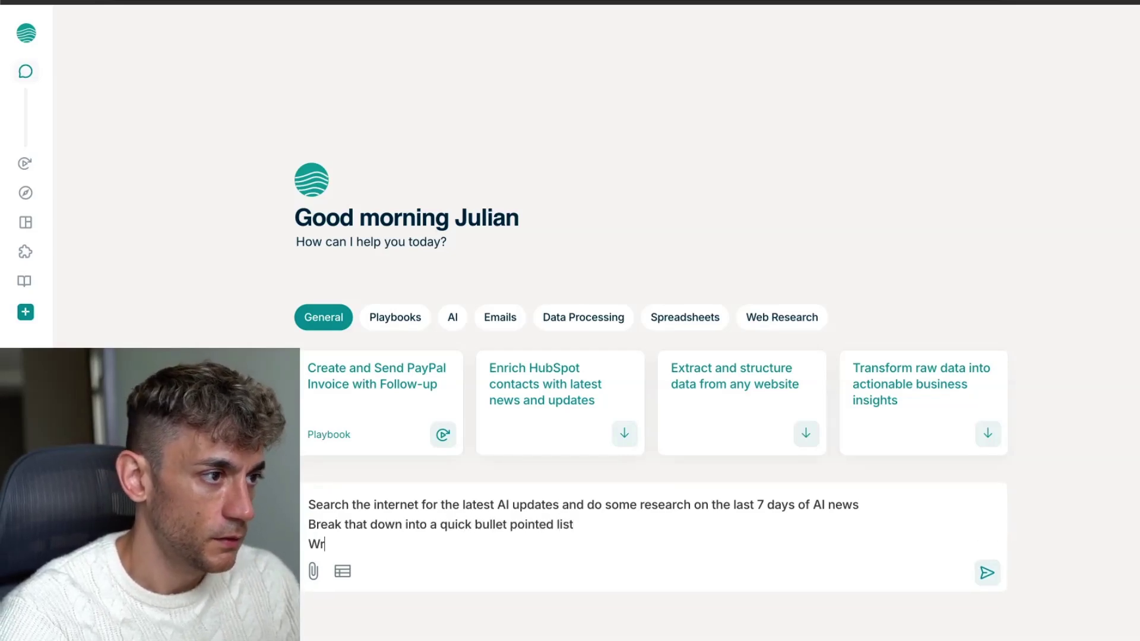
type("Write as Alex horm")
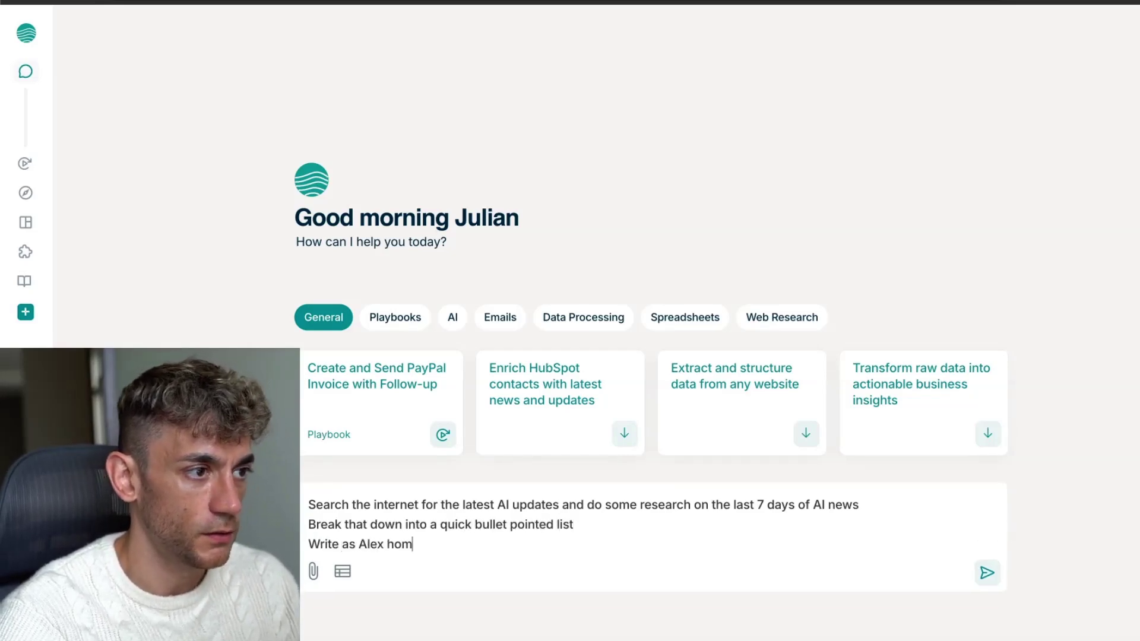
type("ozi")
key("shift+Return")
type("And then draft a ")
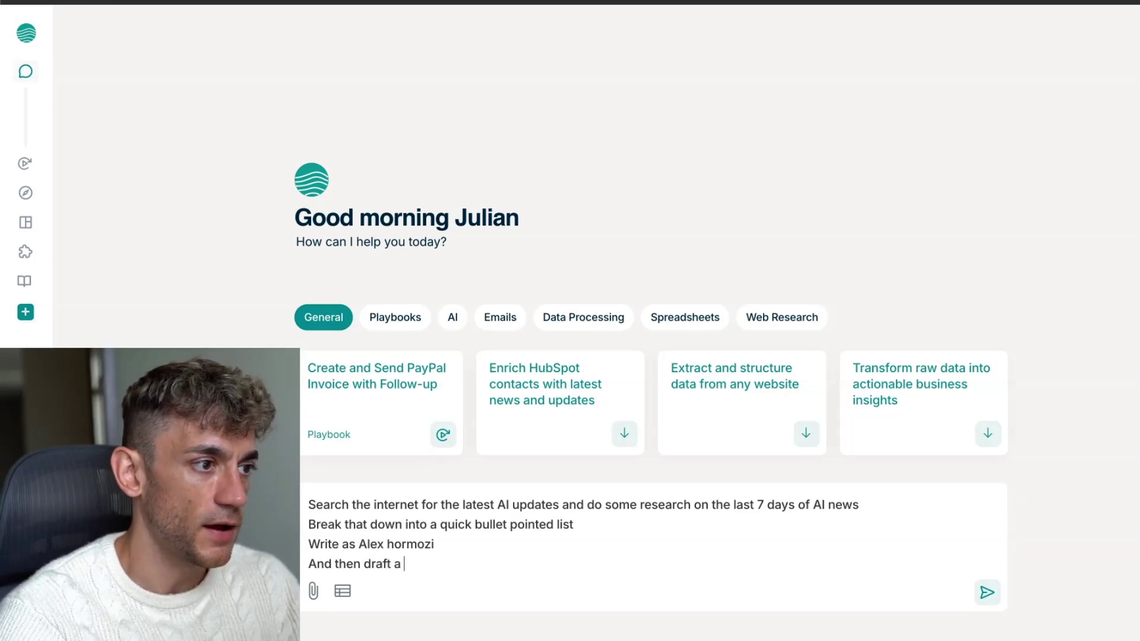
type("ss")
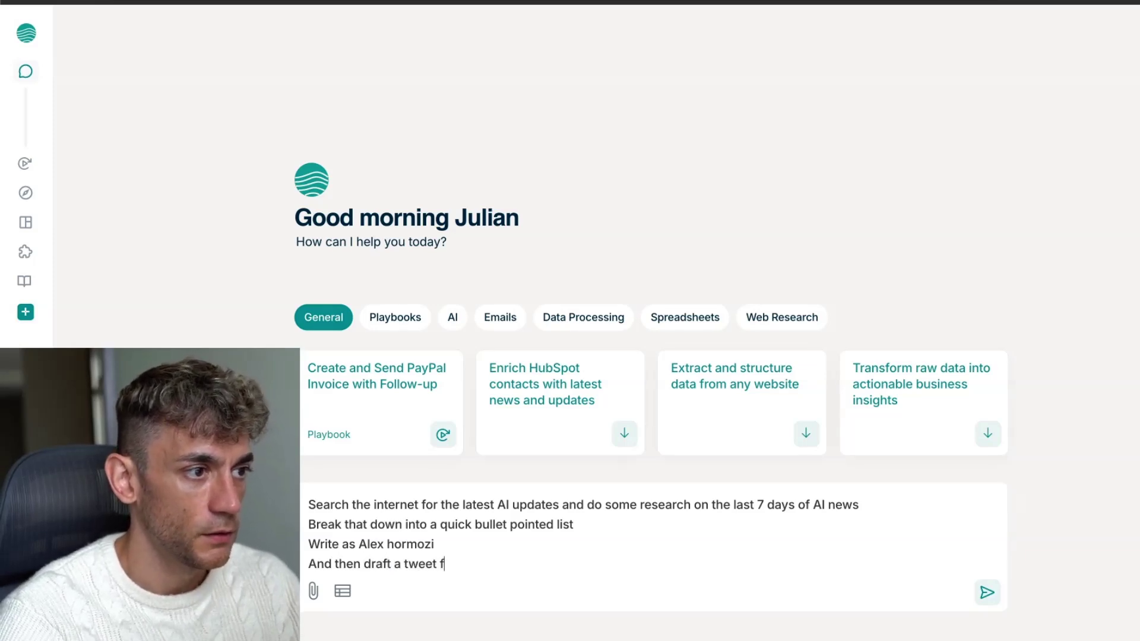
type("eet for me to send out based on this")
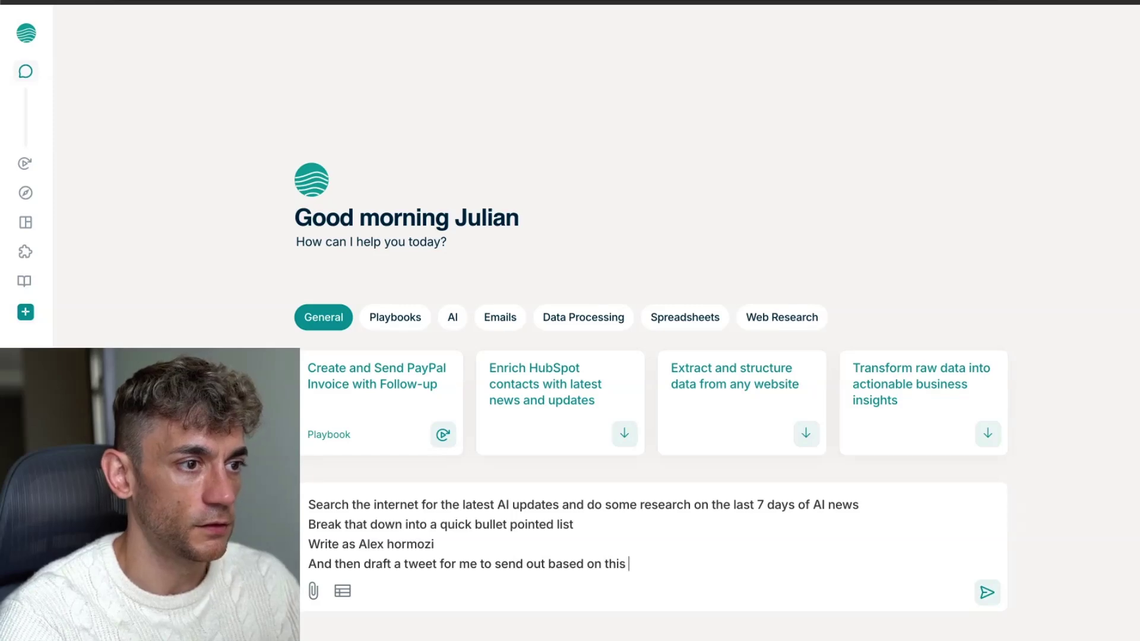
key("shift+Return")
type("Make it super useful")
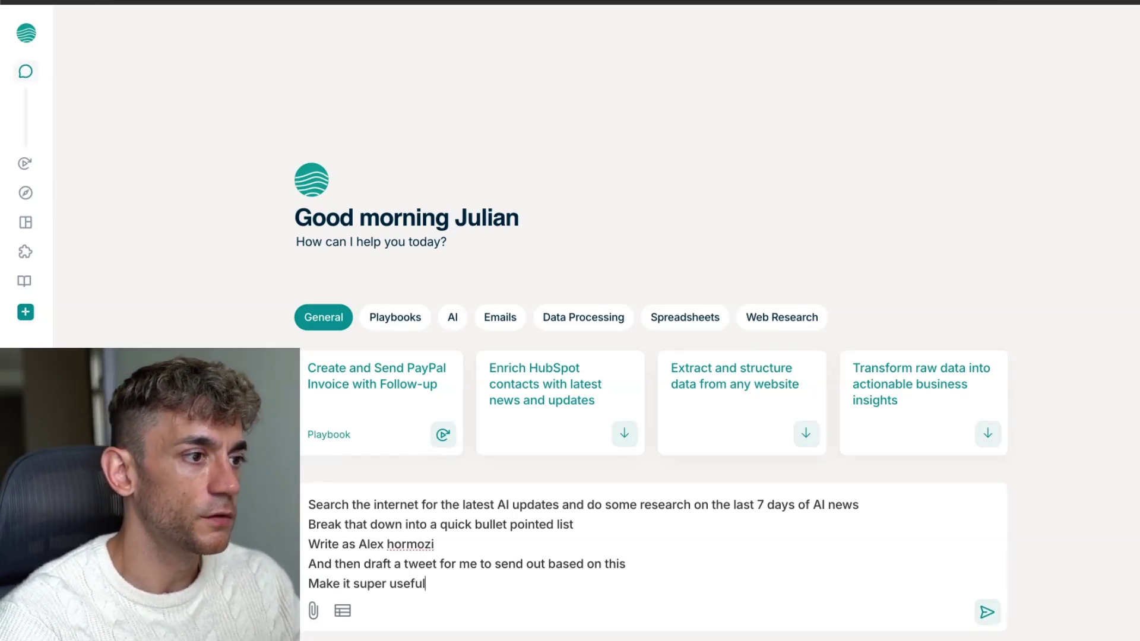
type("lueable")
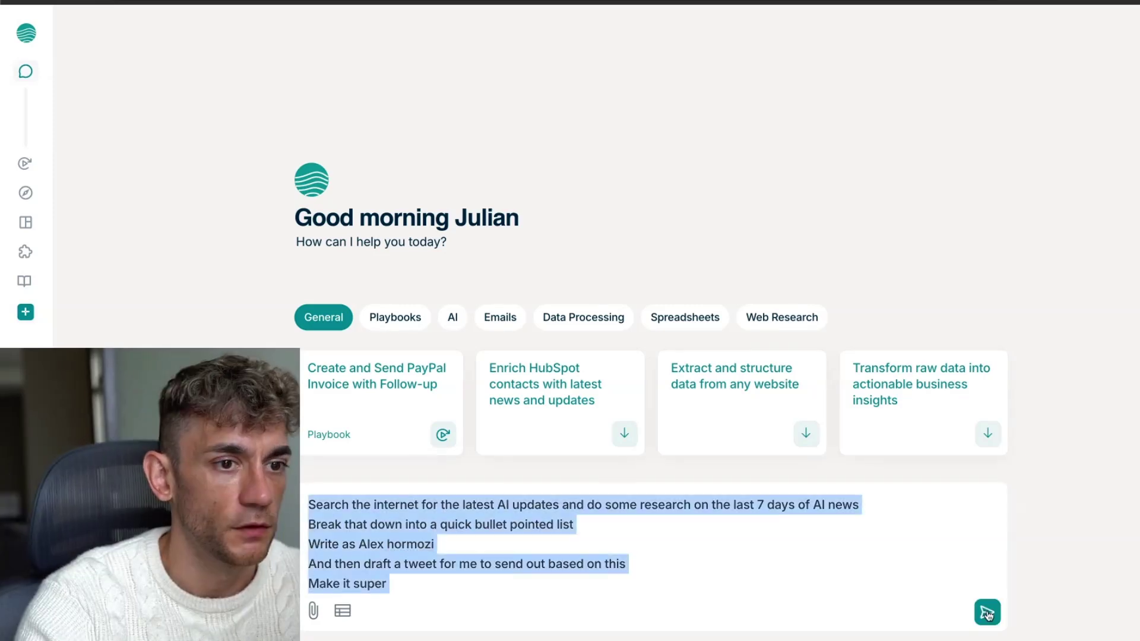
left_click(987, 615)
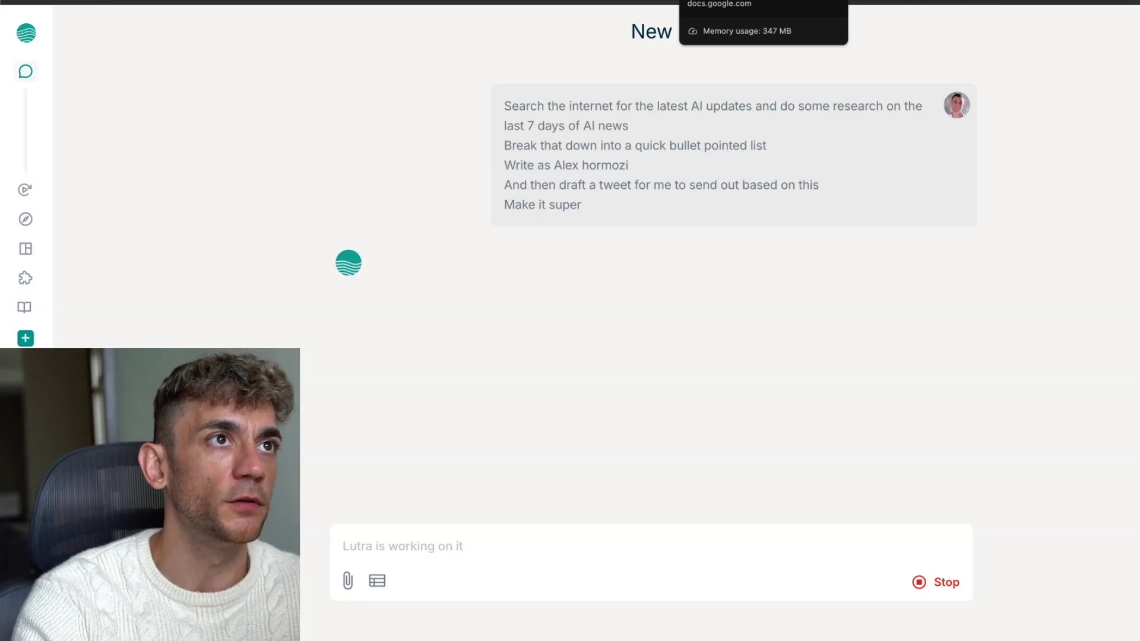
Check the Google Docs notes, then review the 7-day AI news search across 10 sources and its time estimate
left_click(719, 2)
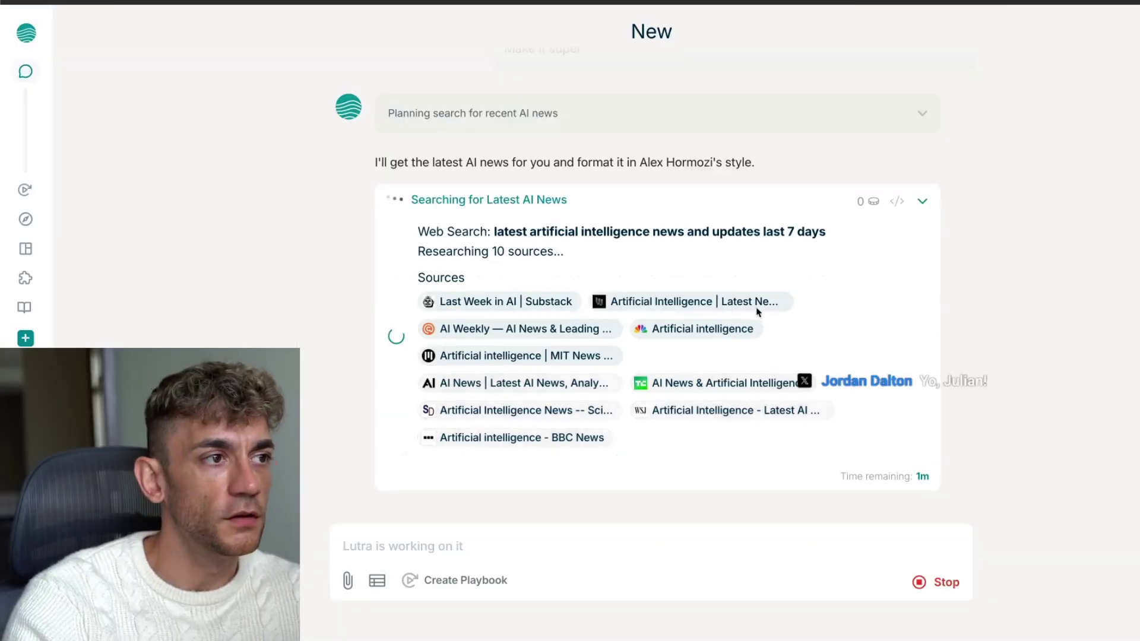
left_click_drag(365, 164, 781, 167)
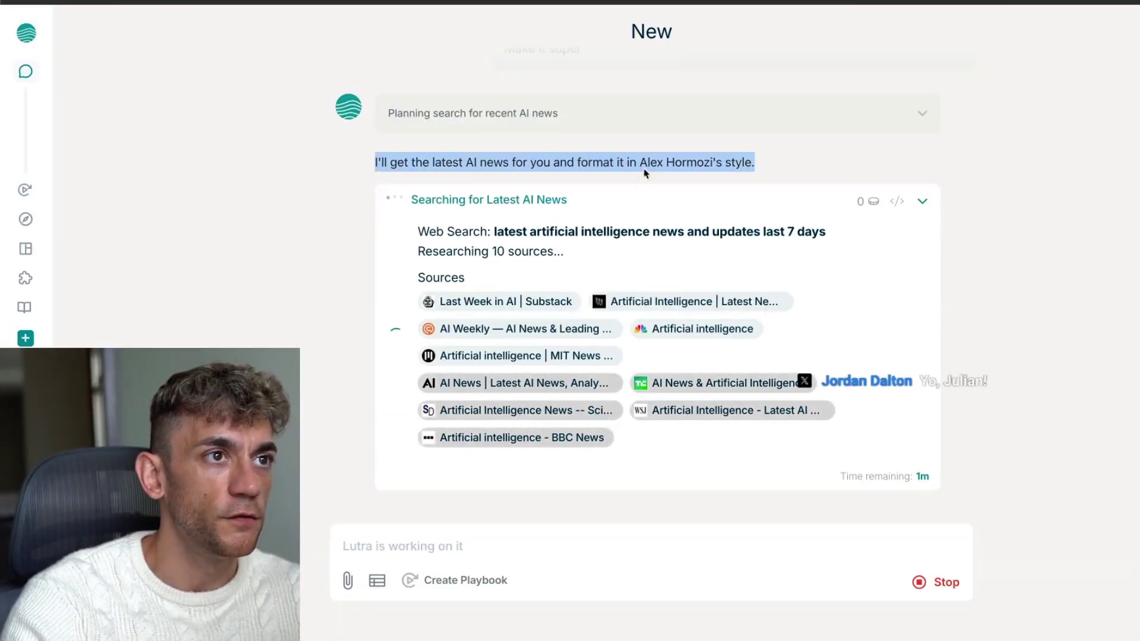
left_click(776, 171)
left_click_drag(758, 166, 360, 163)
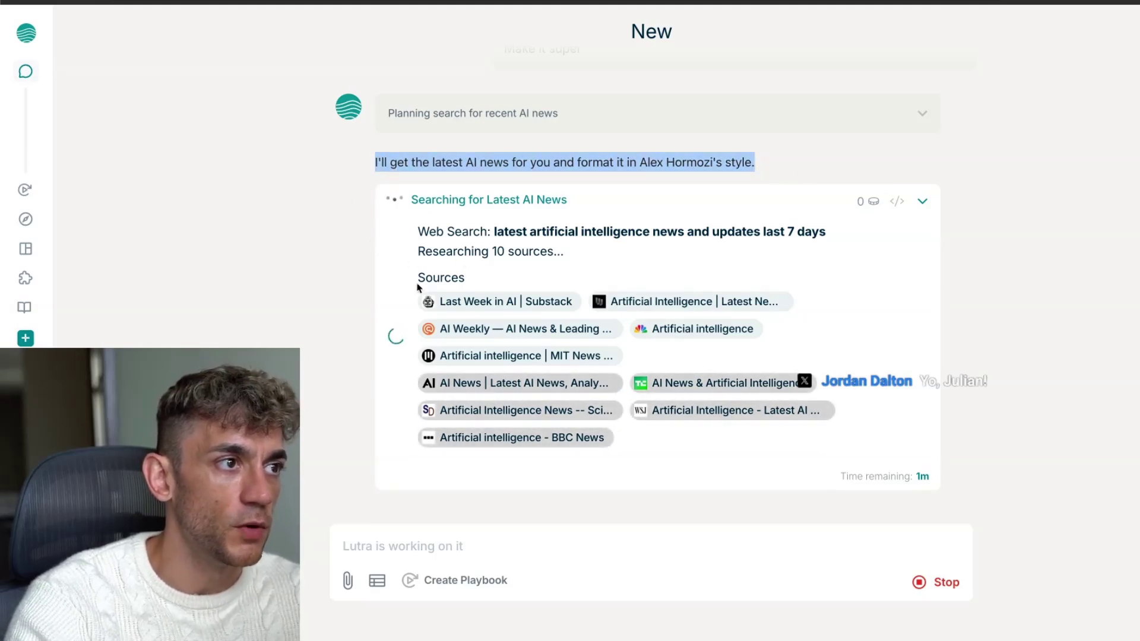
left_click_drag(414, 227, 600, 305)
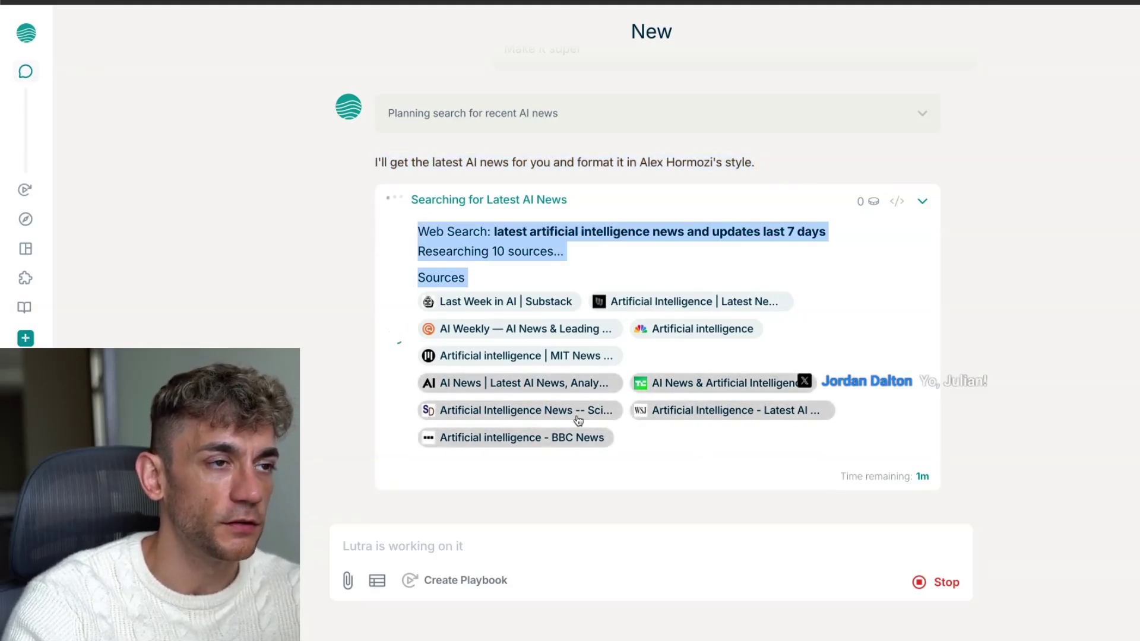
left_click(918, 329)
left_click_drag(839, 476, 906, 475)
left_click(982, 441)
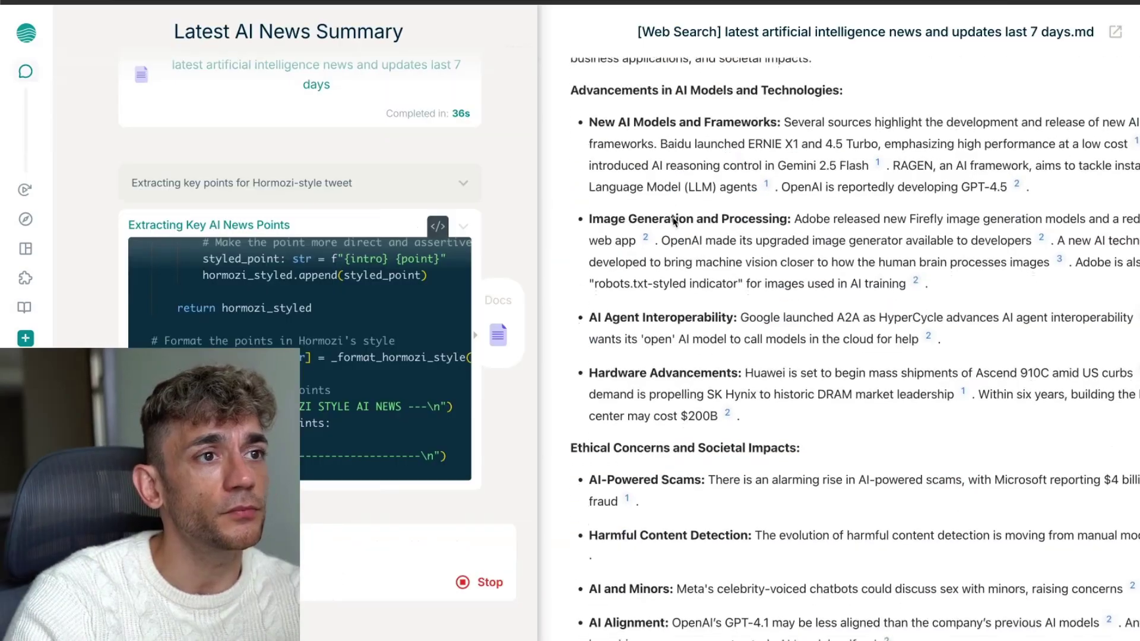
Scroll the finished news report and widen the chat to read the 256-character Hormozi-style tweet draft
scroll(673, 223, "down", 3)
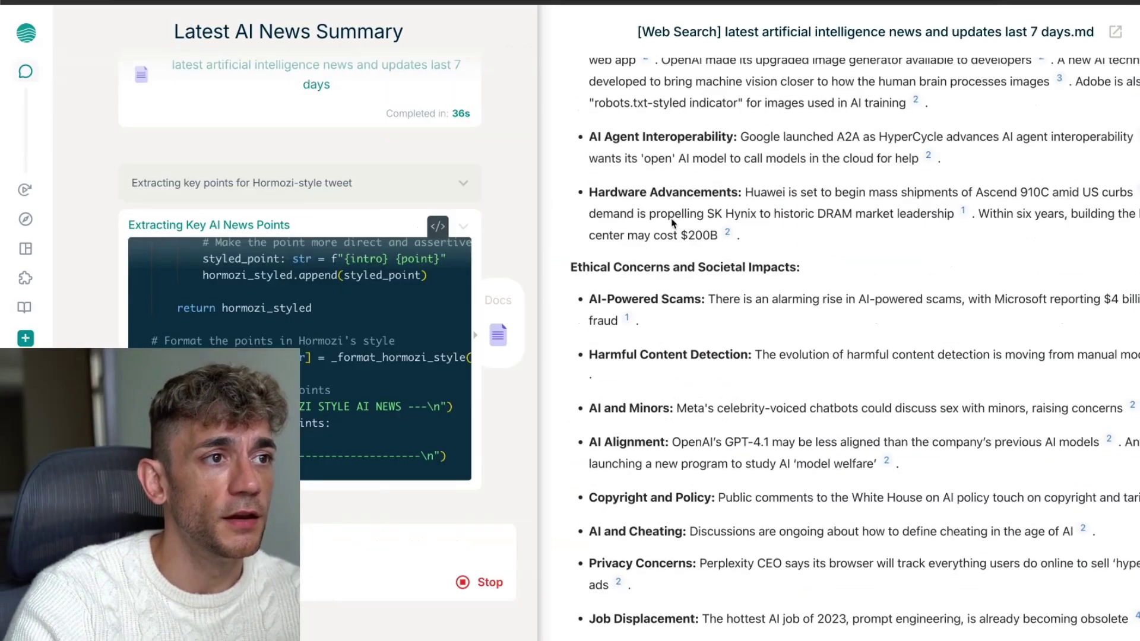
scroll(674, 238, "down", 7)
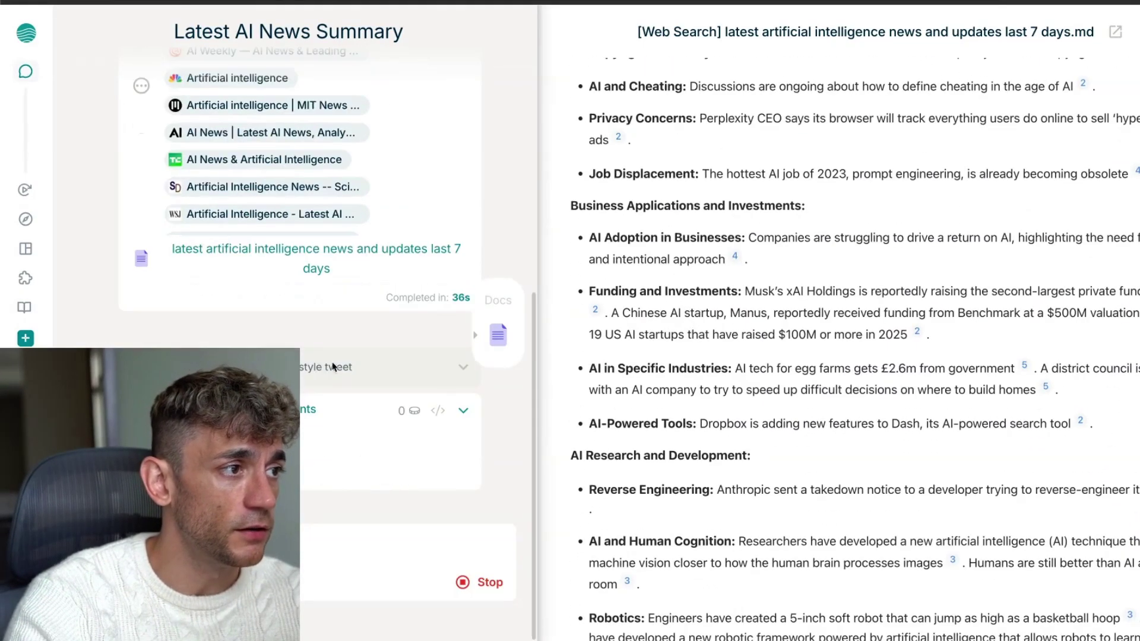
scroll(873, 238, "down", 7)
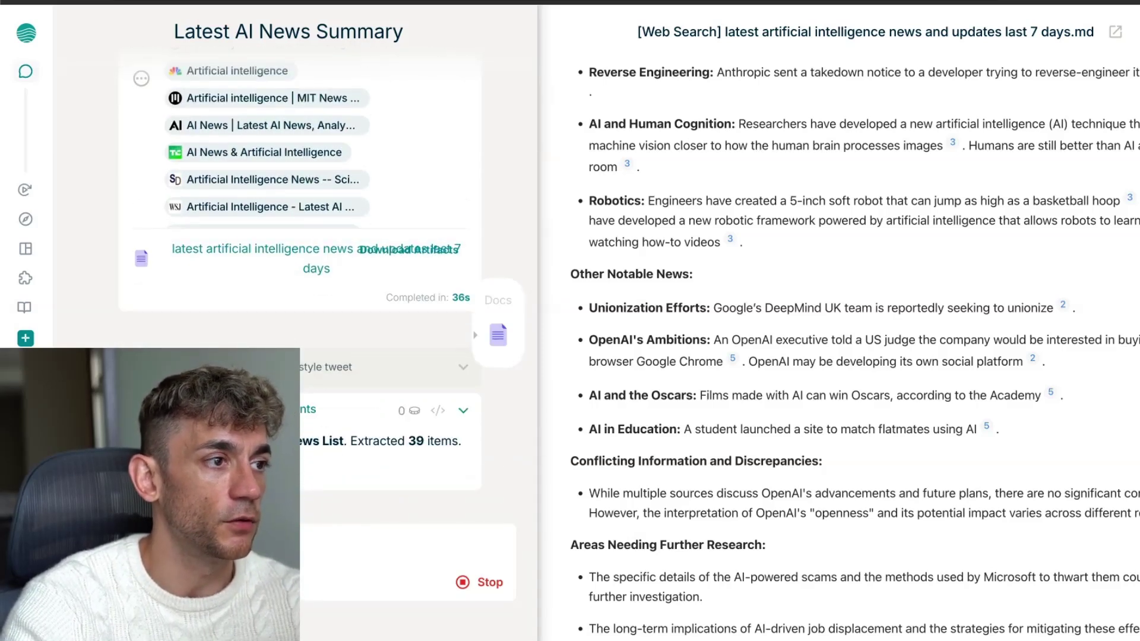
left_click_drag(540, 389, 624, 374)
scroll(783, 375, "down", 15)
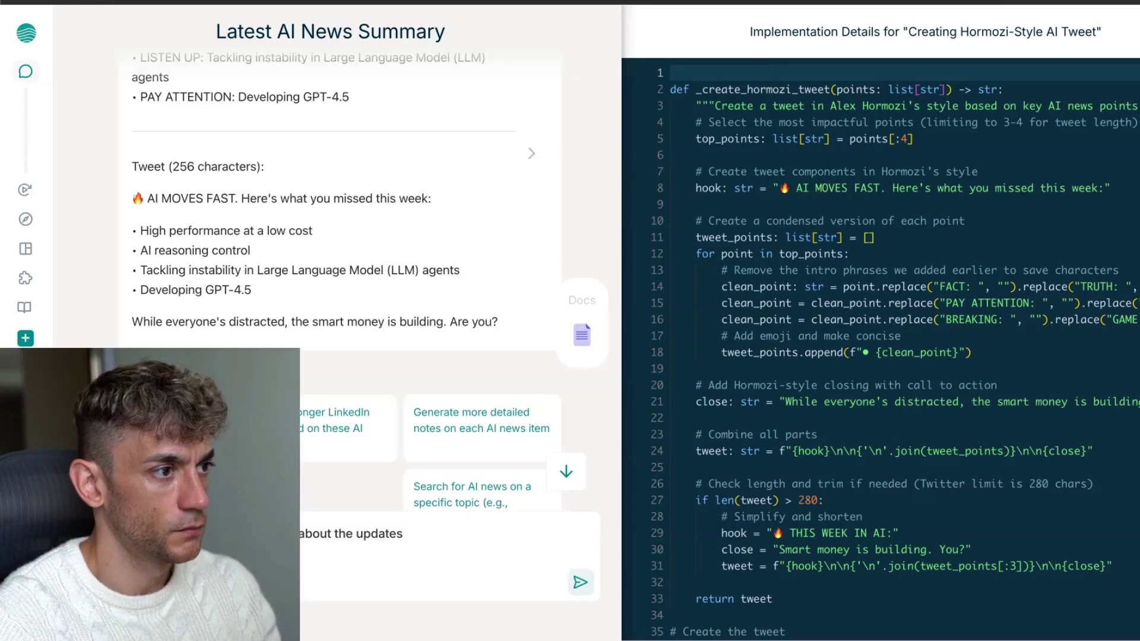
Open the YouTube channel's videos in a new tab and append 'Openal's gpt image 1 released' to the update list
key("shift+Return")
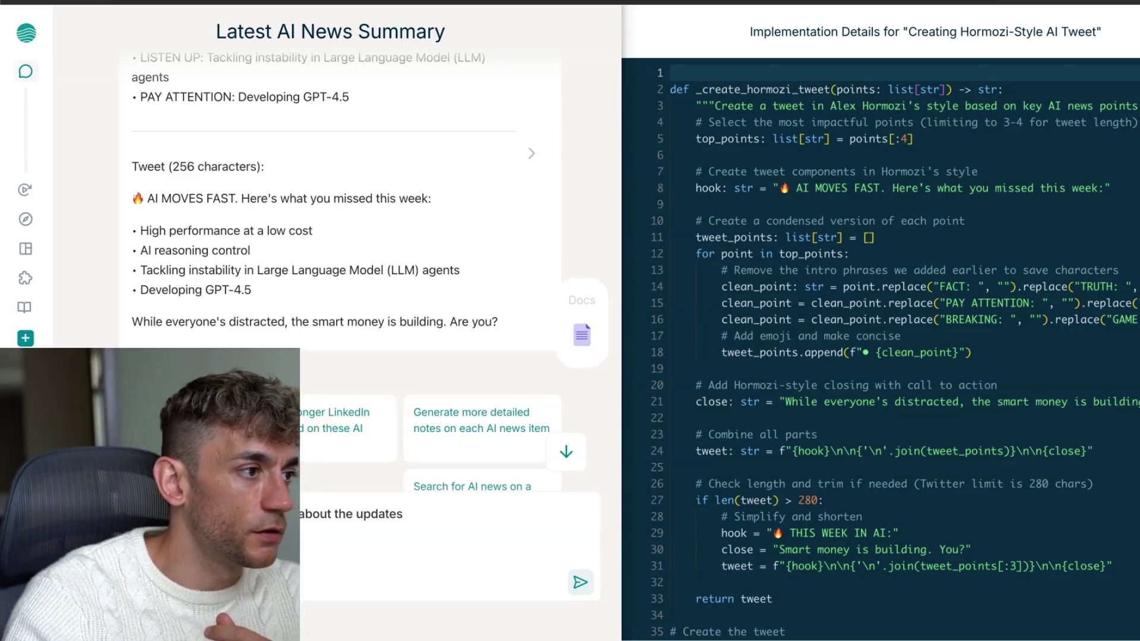
key("super+t")
type("y")
key("Down")
key("Down")
key("Return")
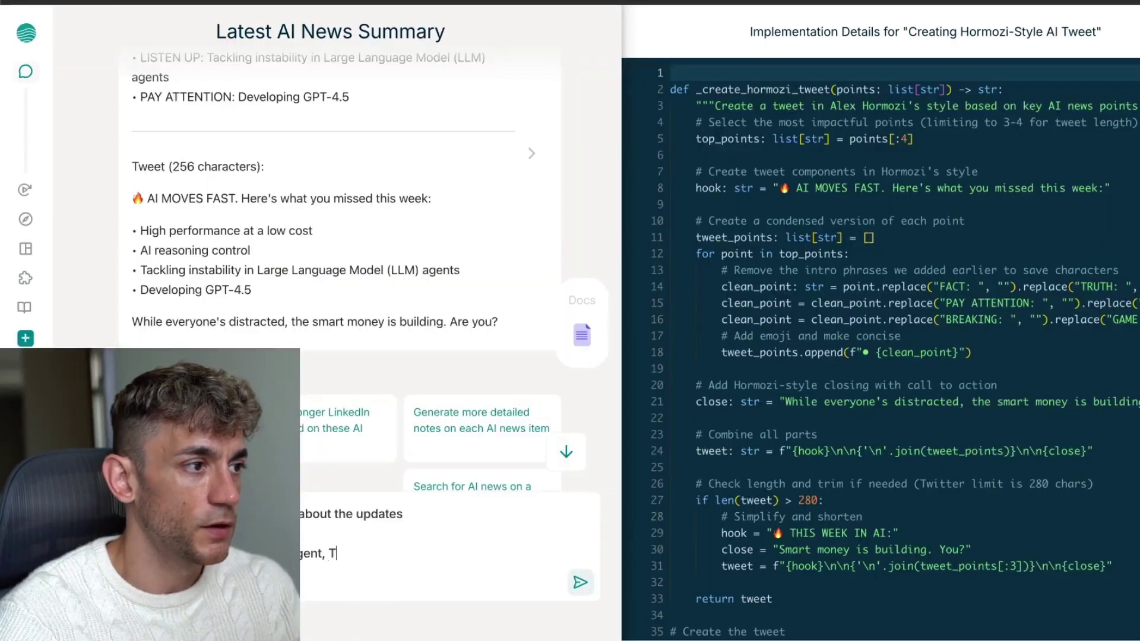
type("update,")
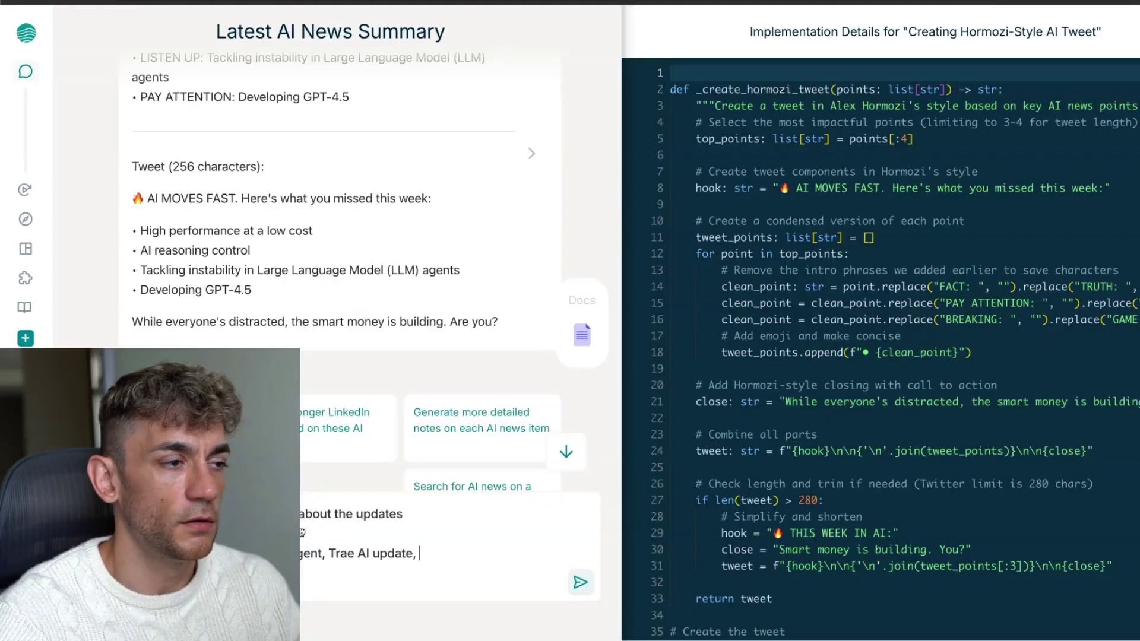
type("Openal's gpt image 1")
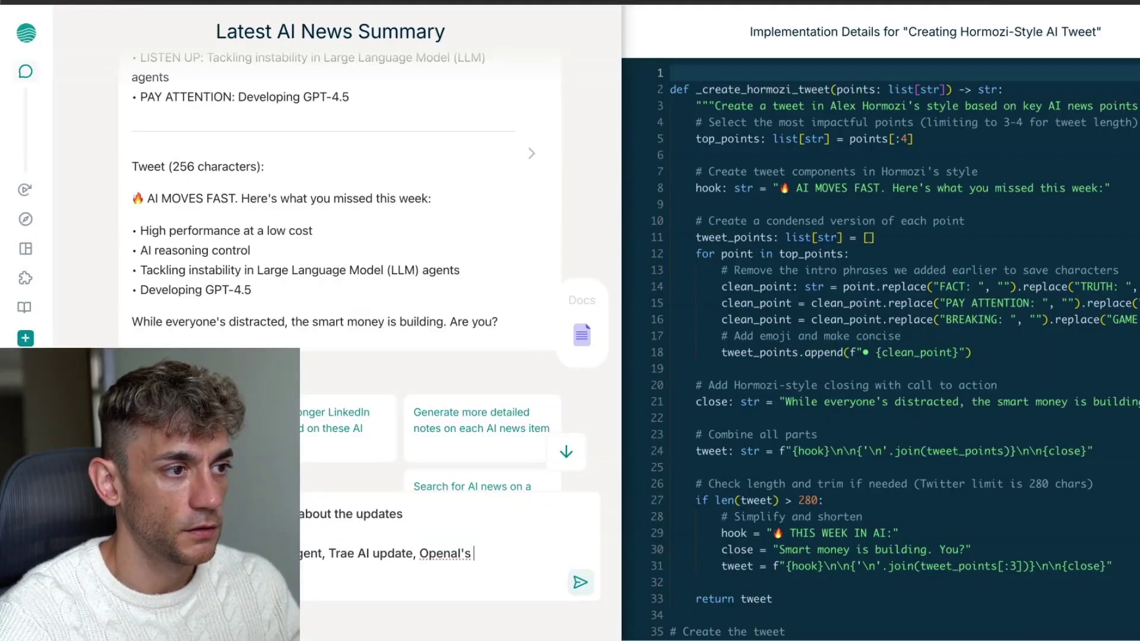
type(" released")
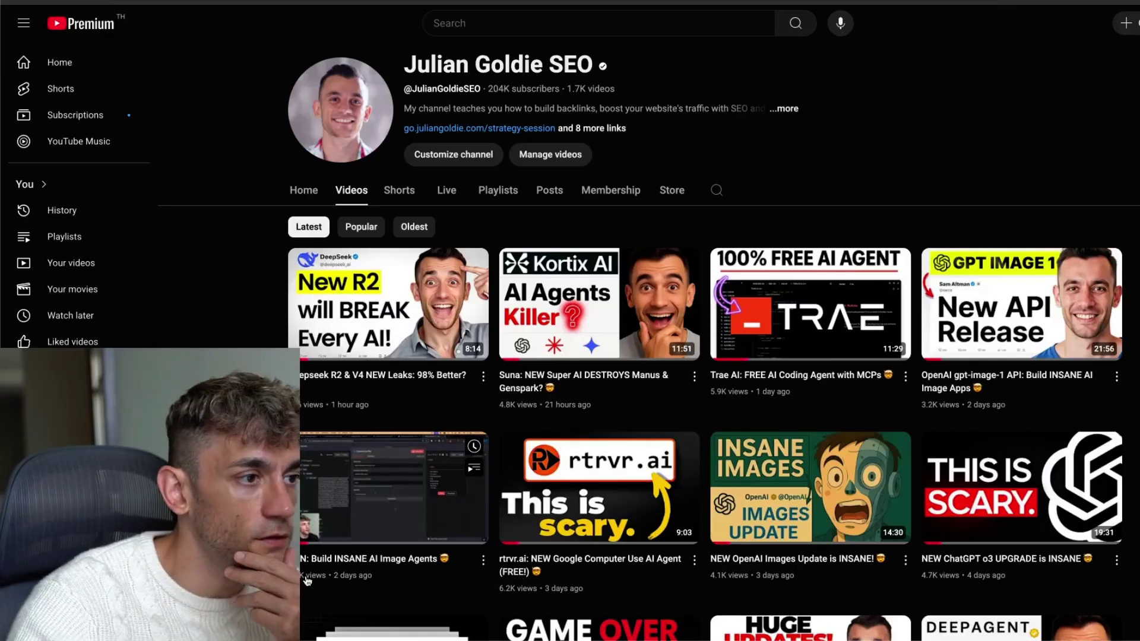
Copy the newest video title 'Deepseek R2 & V4 NEW Leaks: 98% Better?' onto a new prompt line
scroll(307, 581, "down", 2)
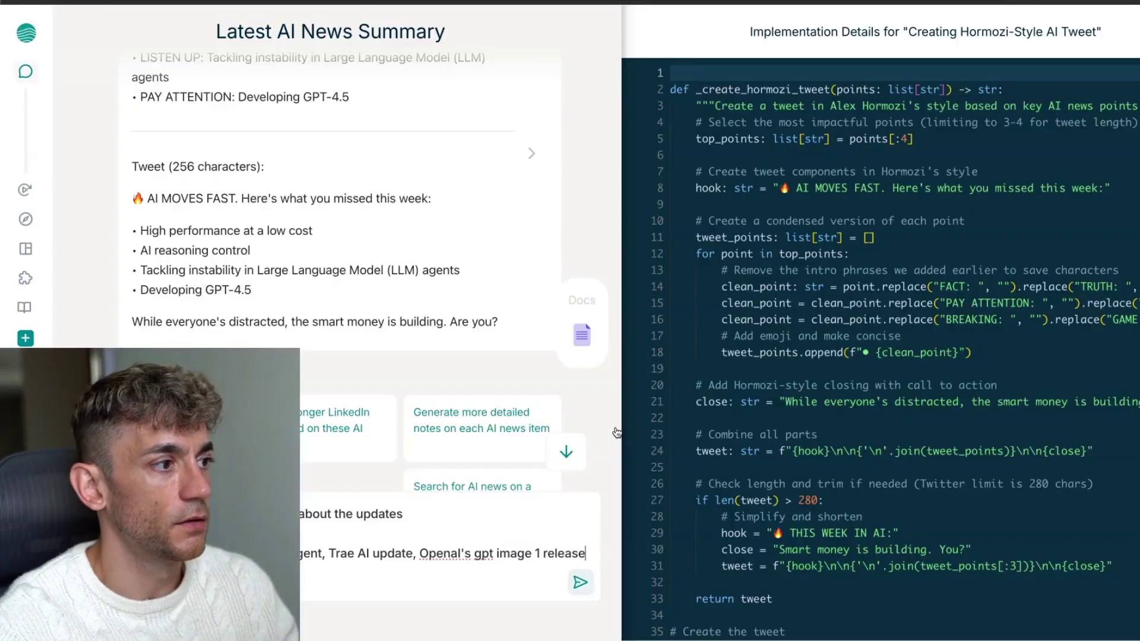
key("ctrl+a")
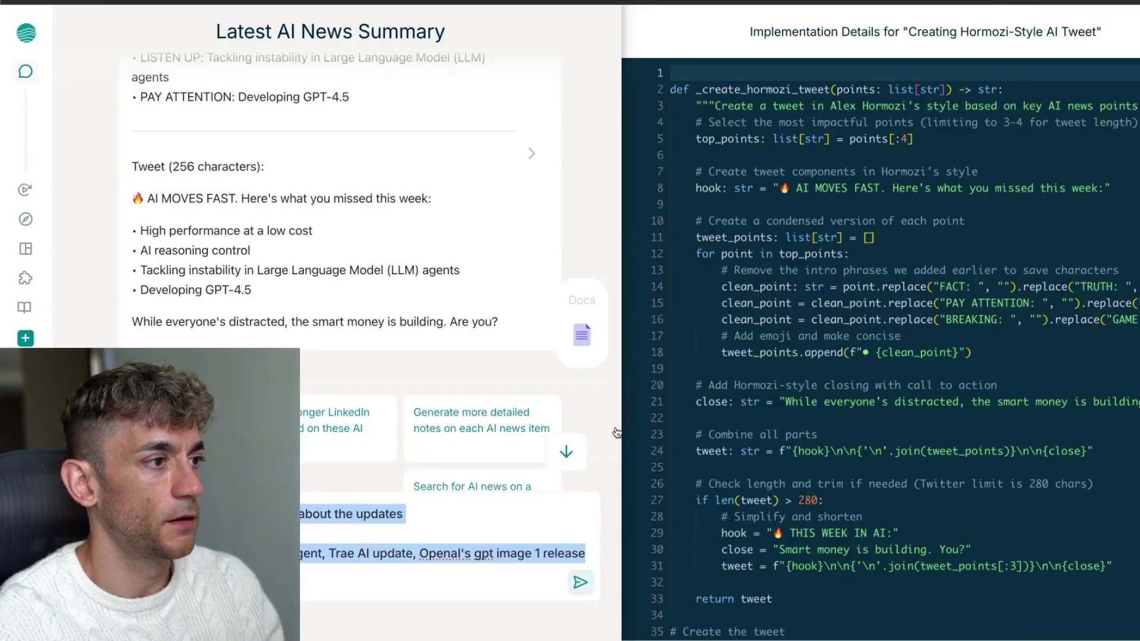
key("Right")
key("shift+Return")
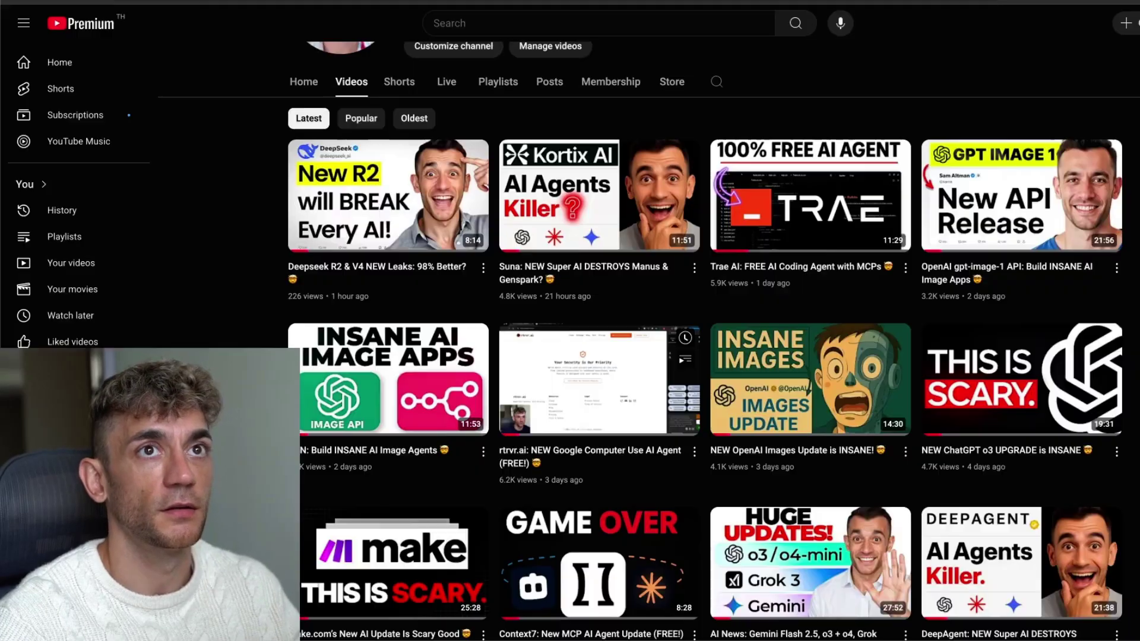
right_click(414, 270)
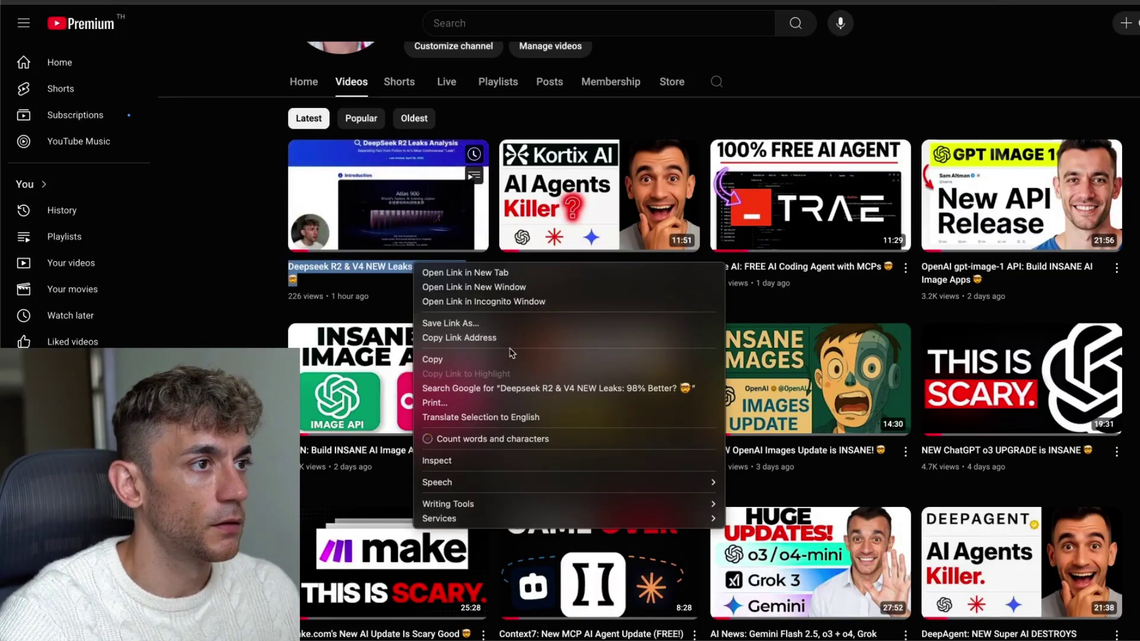
left_click(444, 357)
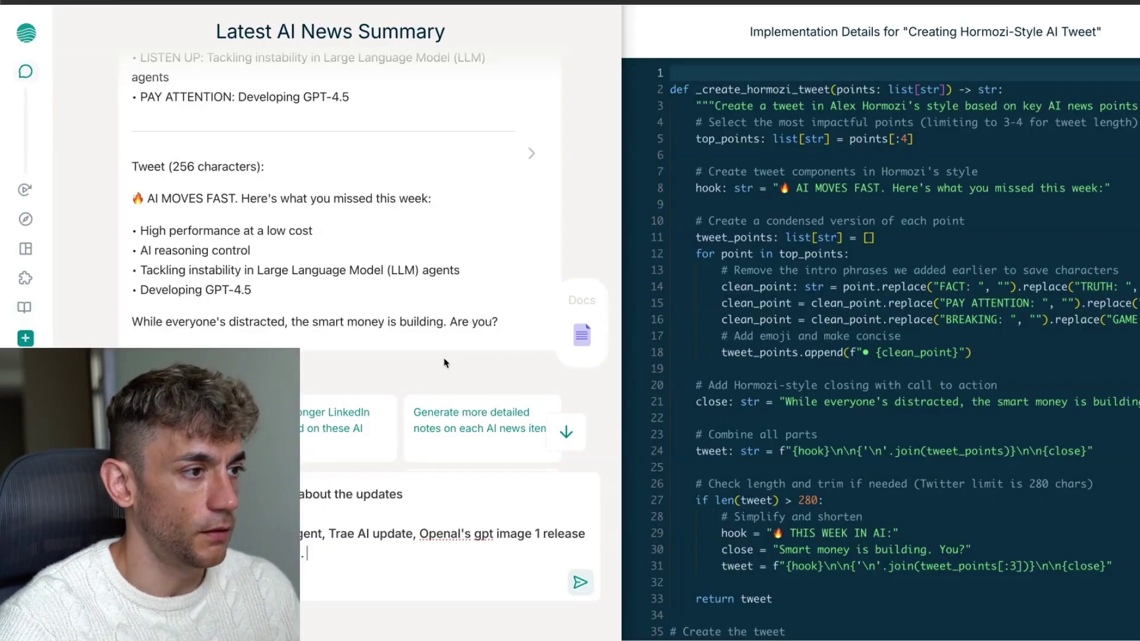
key("ctrl+v")
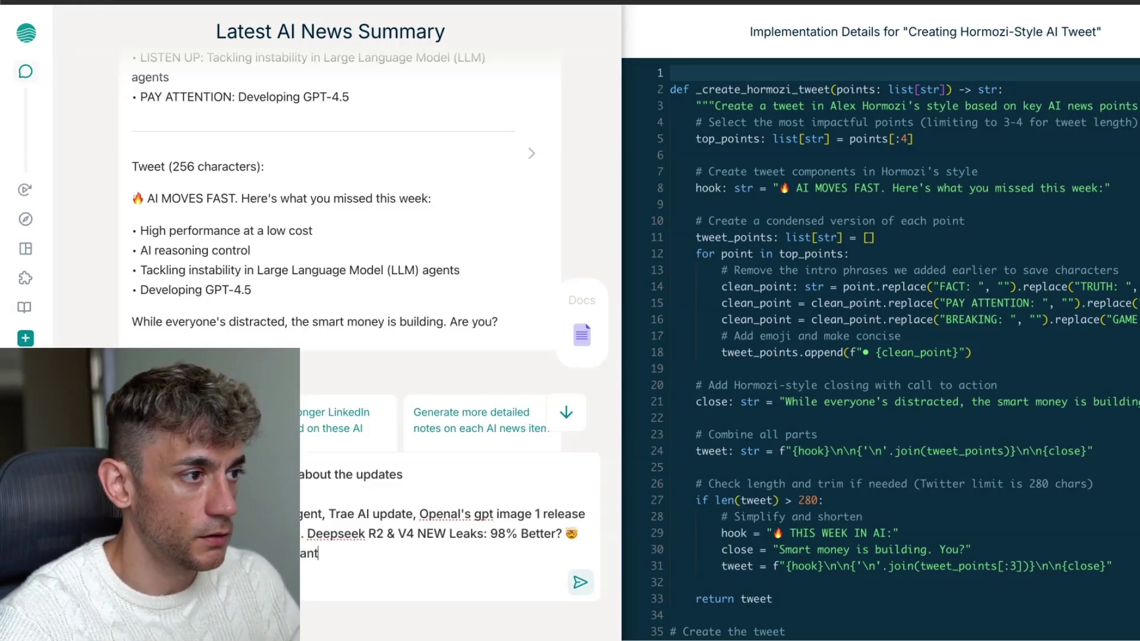
Request the final tweet, paste it into the prompt, and delete its GPT-4o Turbo line
key("Return")
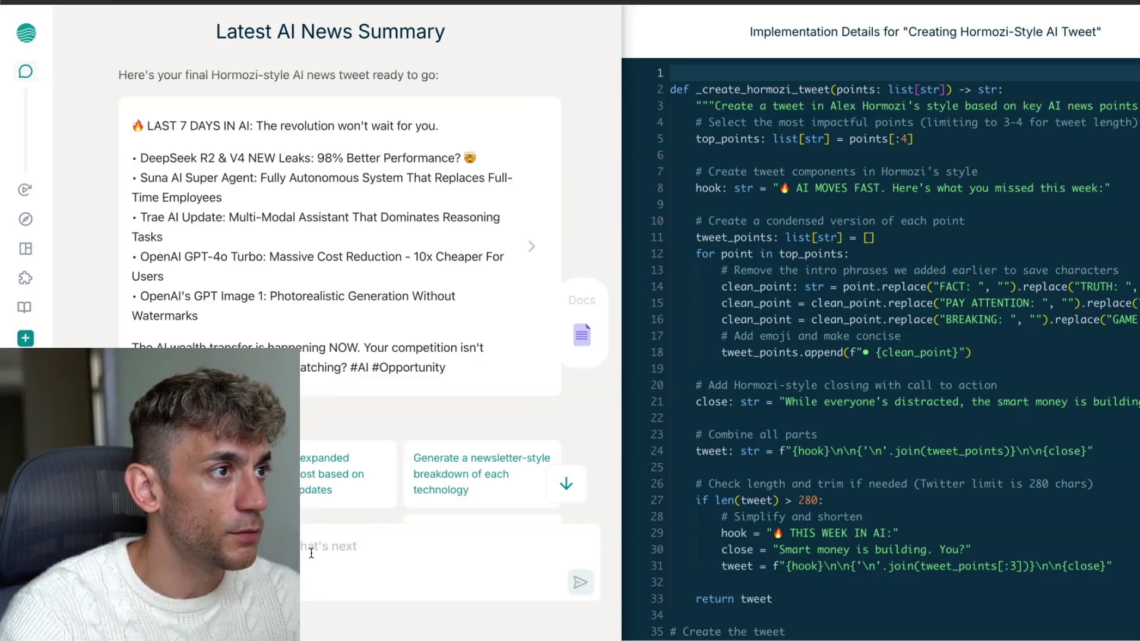
left_click_drag(132, 125, 466, 373)
key("super+v")
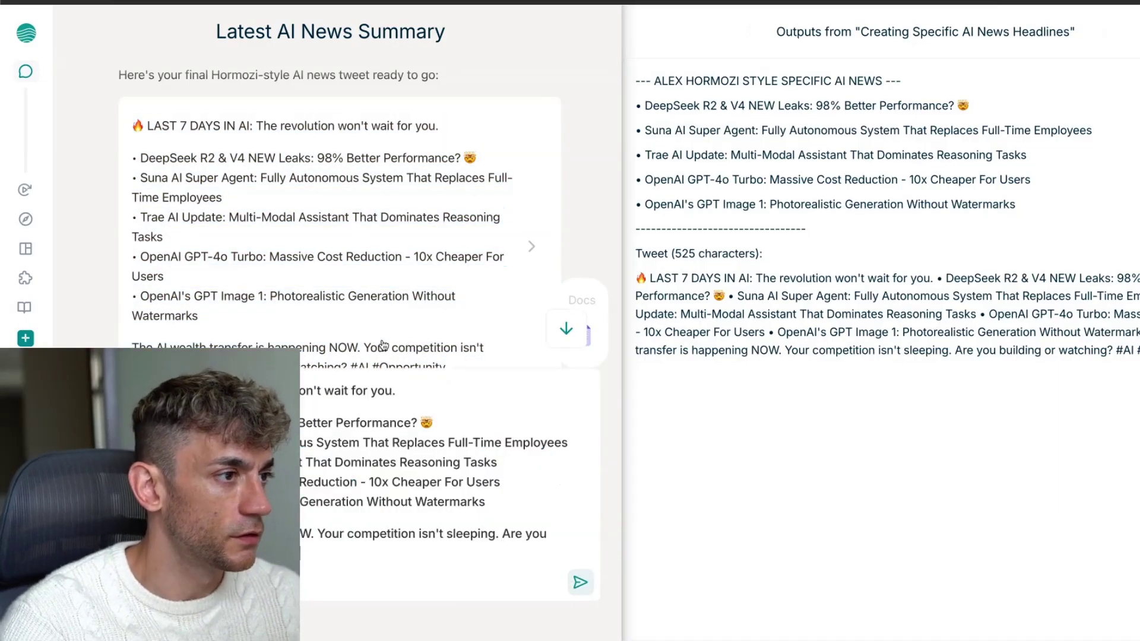
triple_click(273, 482)
key("BackSpace")
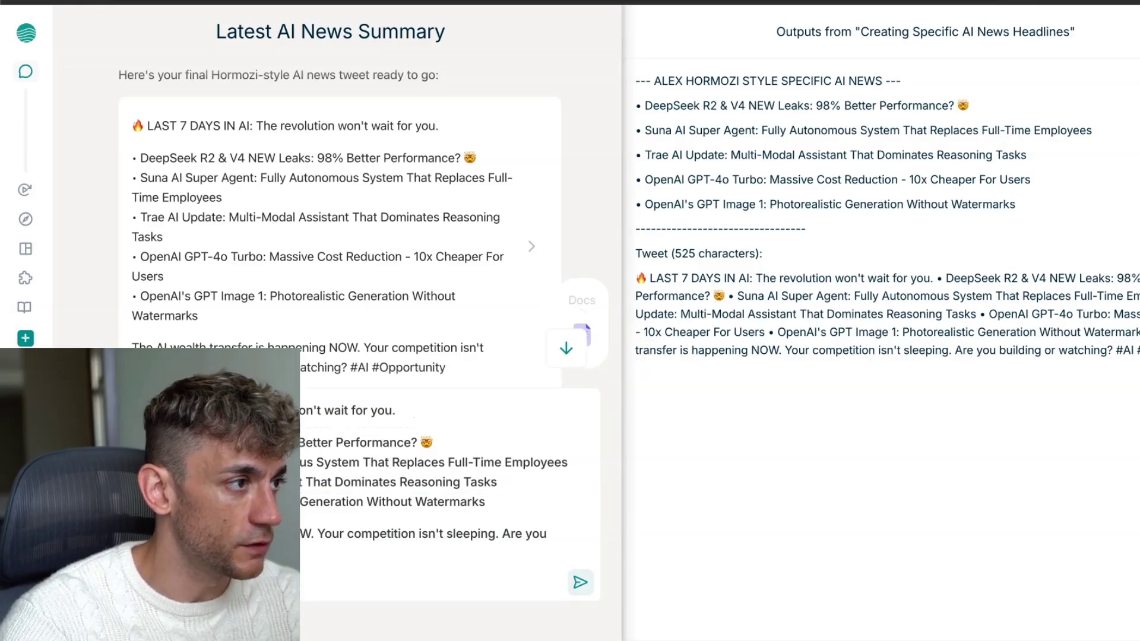
Send the edited tweet for posting and view the Posting Tweet output with its tweet ID
key("super+a")
key("Left")
key("shift+Return")
key("shift+Return")
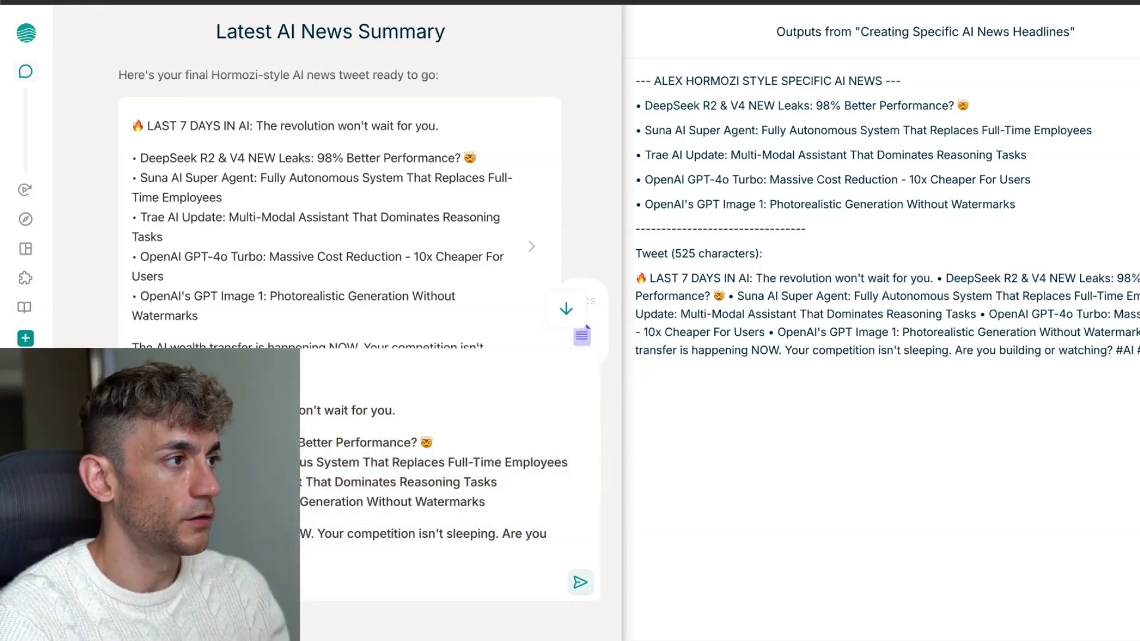
key("Return")
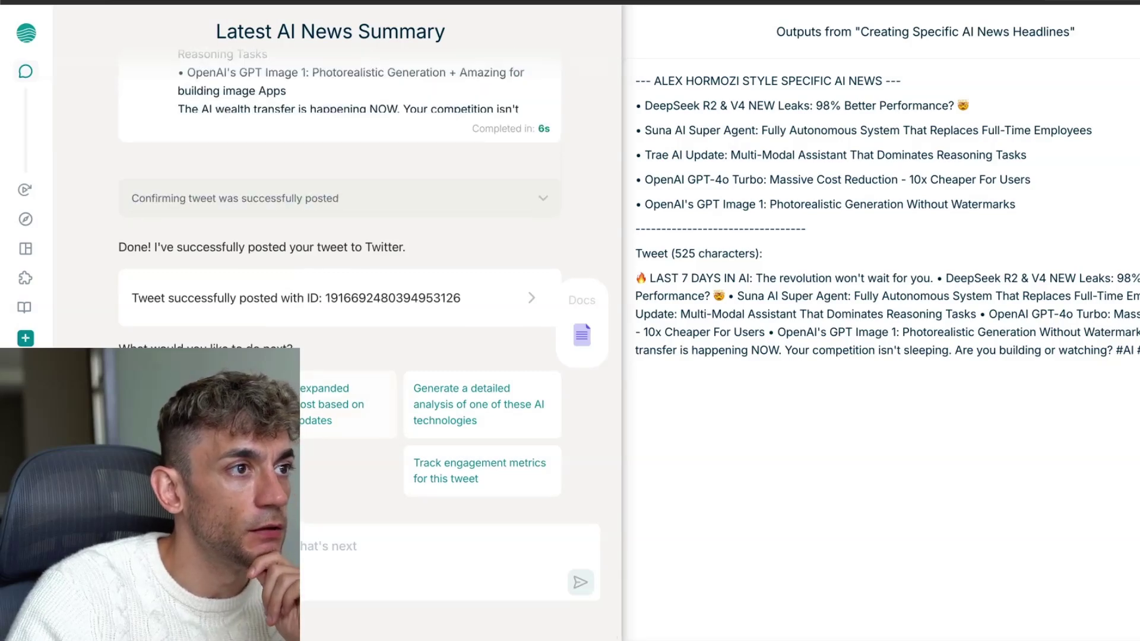
left_click(469, 302)
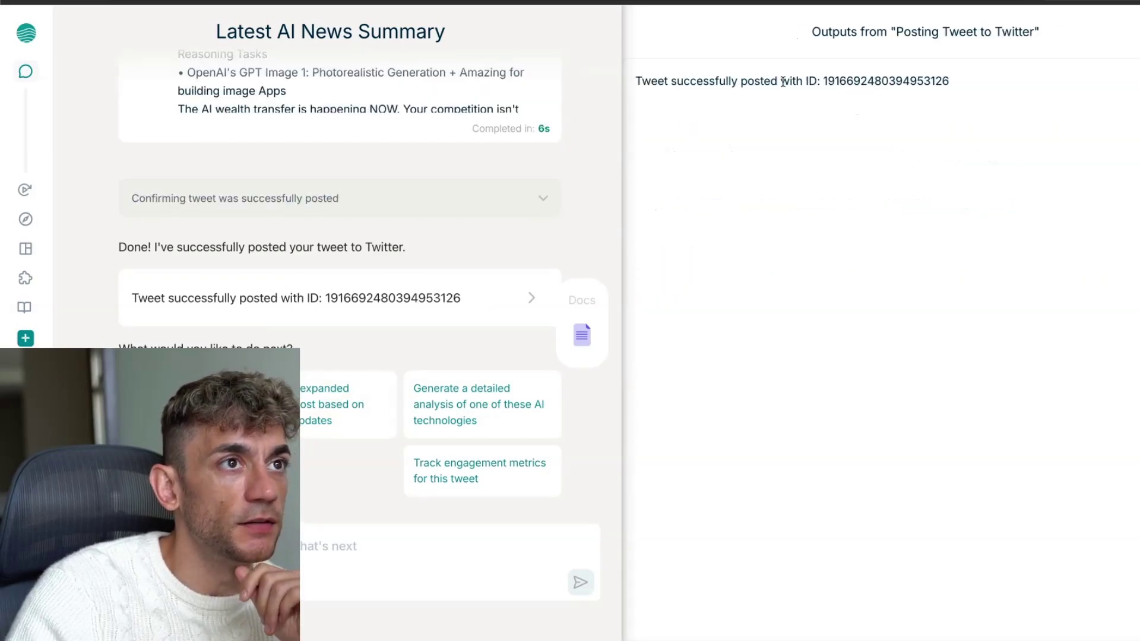
left_click_drag(631, 81, 617, 104)
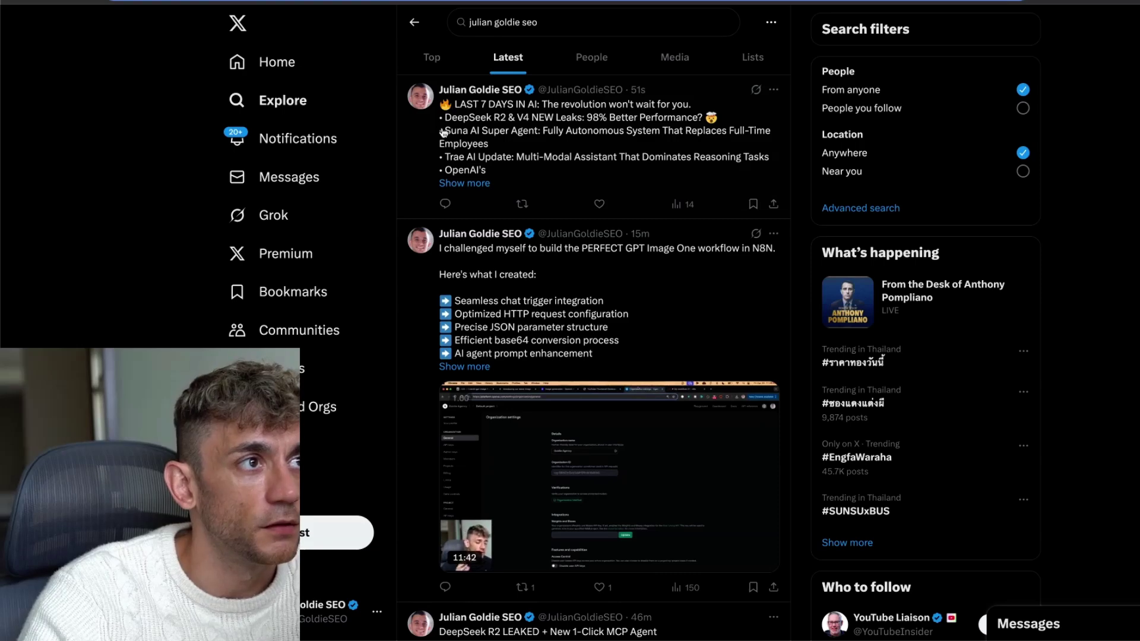
Expand the newest 'LAST 7 DAYS IN AI' tweet in X's Latest results to its full text
left_click(464, 183)
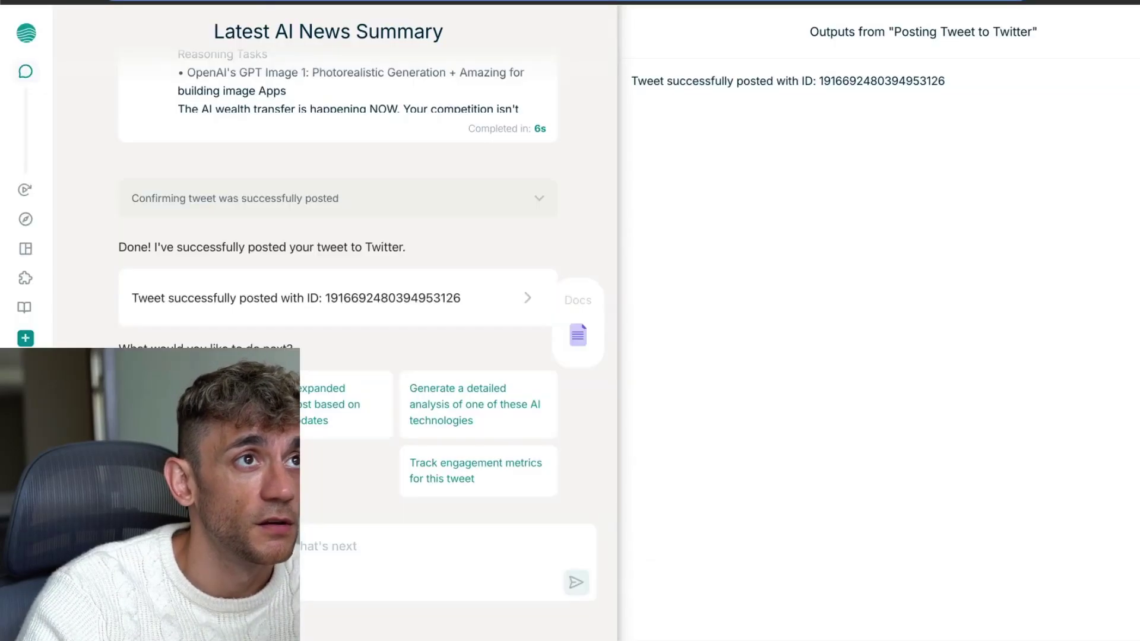
scroll(493, 159, "up", 20)
scroll(449, 233, "down", 20)
scroll(452, 226, "down", 6)
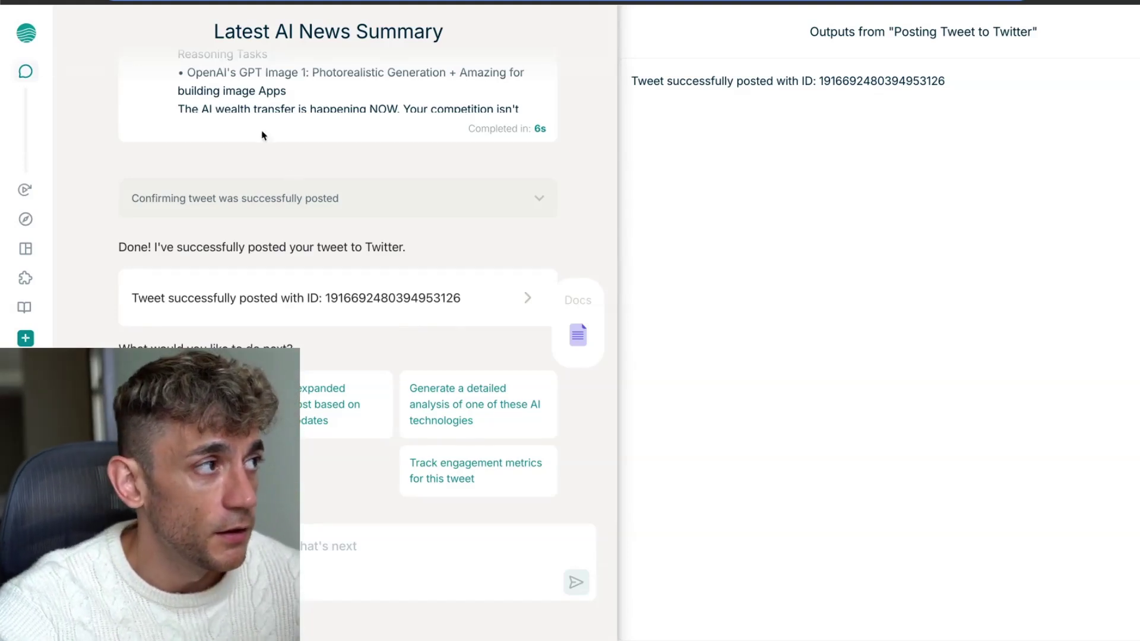
Display Lutra's Tools and Integrations list (ActiveCampaign, Airtable, Calendar) and open a new browser tab
mouse_move(26, 248)
left_click(57, 282)
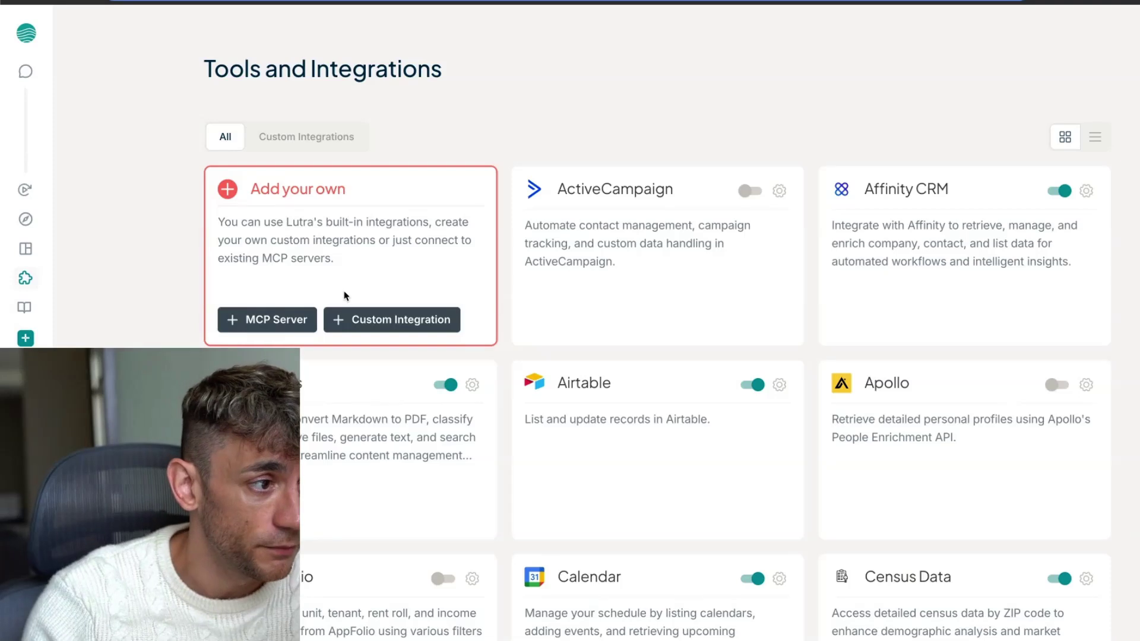
mouse_move(26, 415)
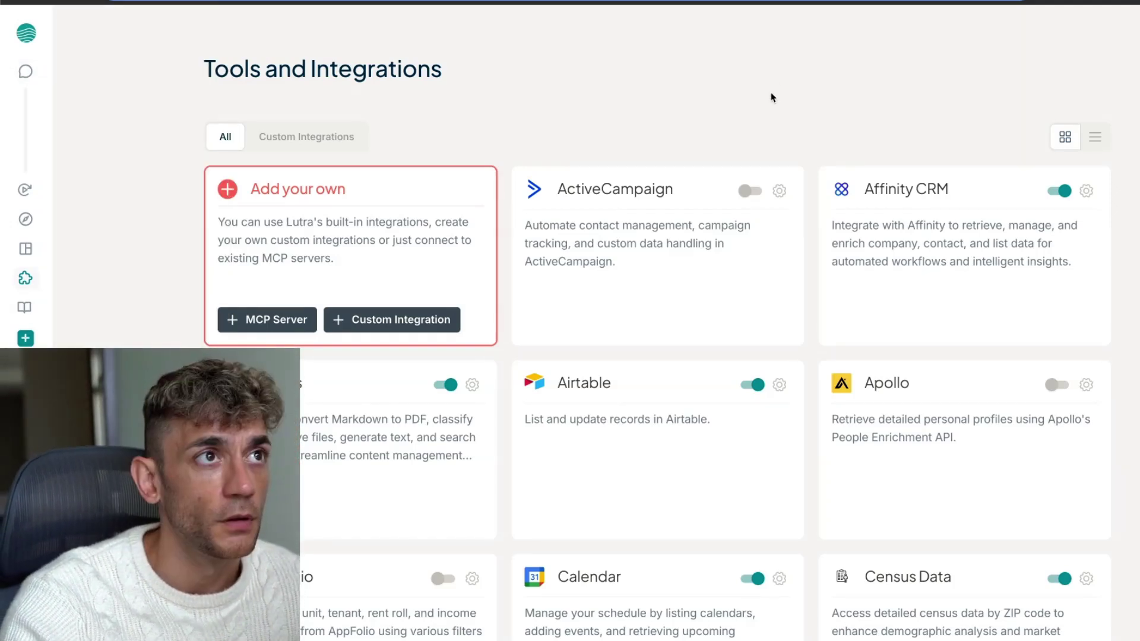
key("super+t")
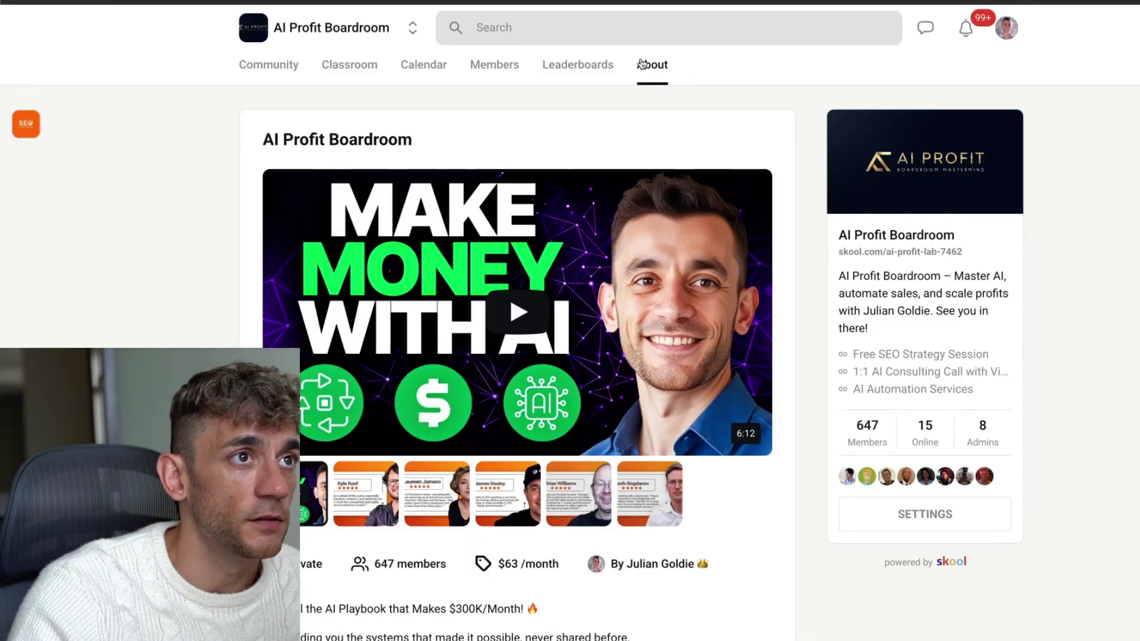
Browse the AI Profit Boardroom About page, glance at Classroom, then scroll the Community feed and post box
scroll(528, 244, "down", 6)
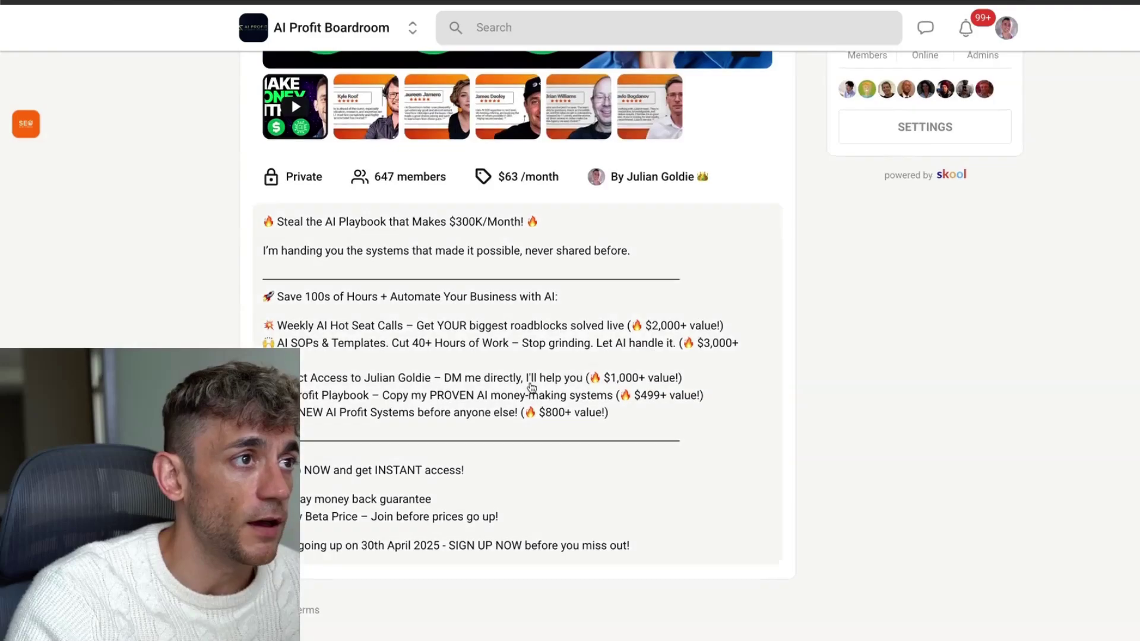
scroll(518, 357, "up", 6)
scroll(416, 237, "down", 5)
scroll(356, 149, "up", 5)
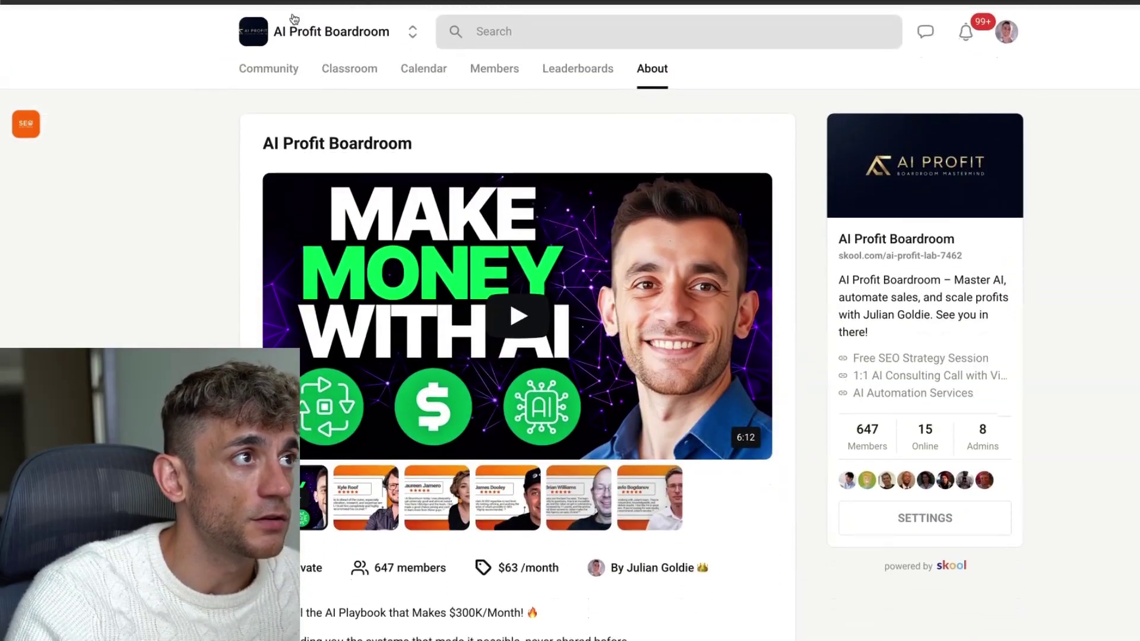
left_click(333, 70)
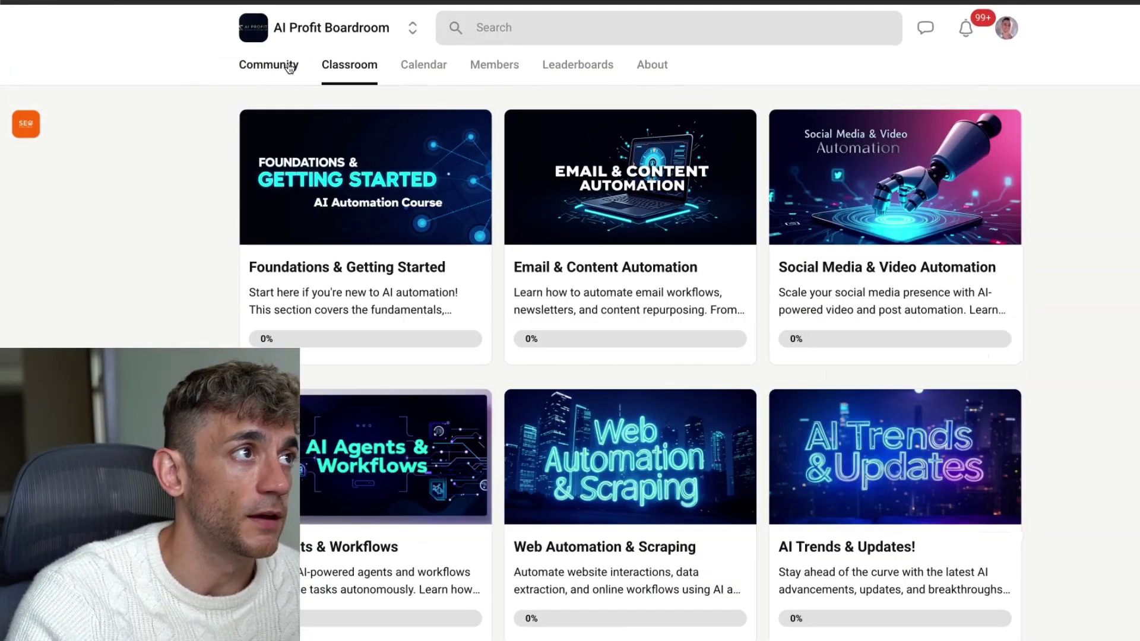
left_click(268, 64)
scroll(569, 304, "down", 15)
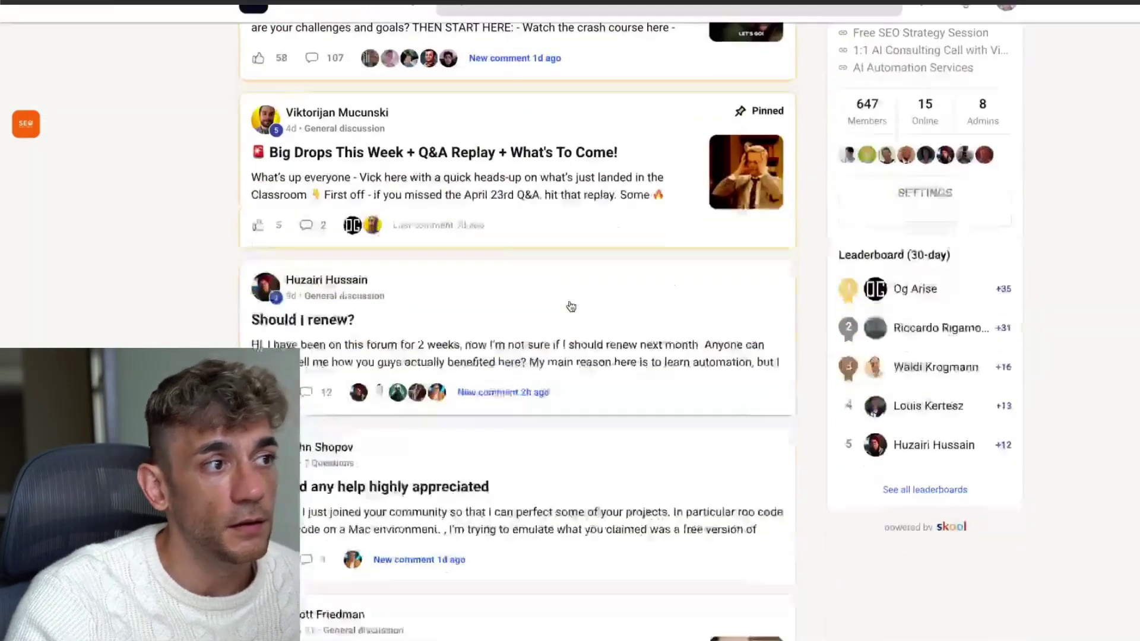
scroll(569, 305, "down", 20)
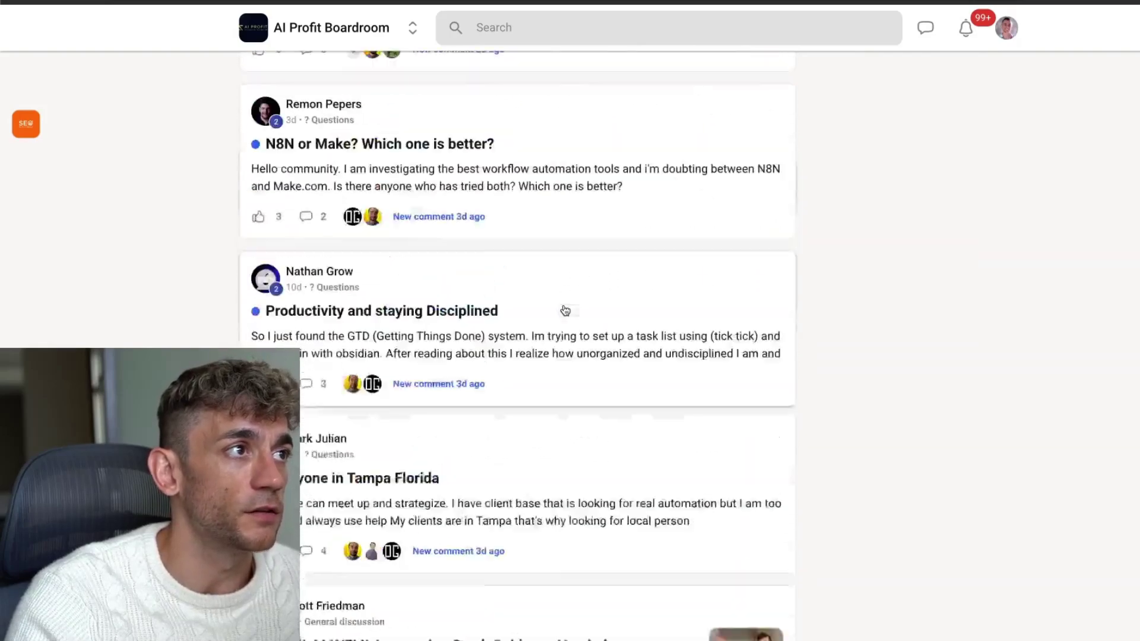
scroll(549, 295, "up", 20)
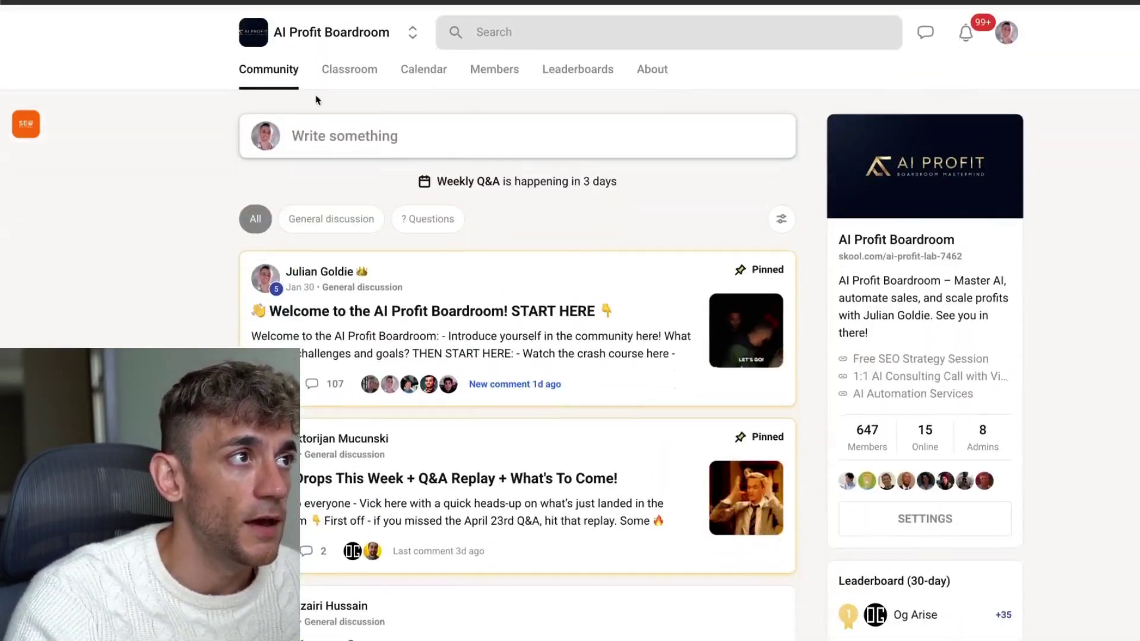
left_click(318, 114)
View the April 2025 event calendar and finish on the Classroom course grid at 0% progress
left_click(332, 76)
scroll(658, 251, "down", 10)
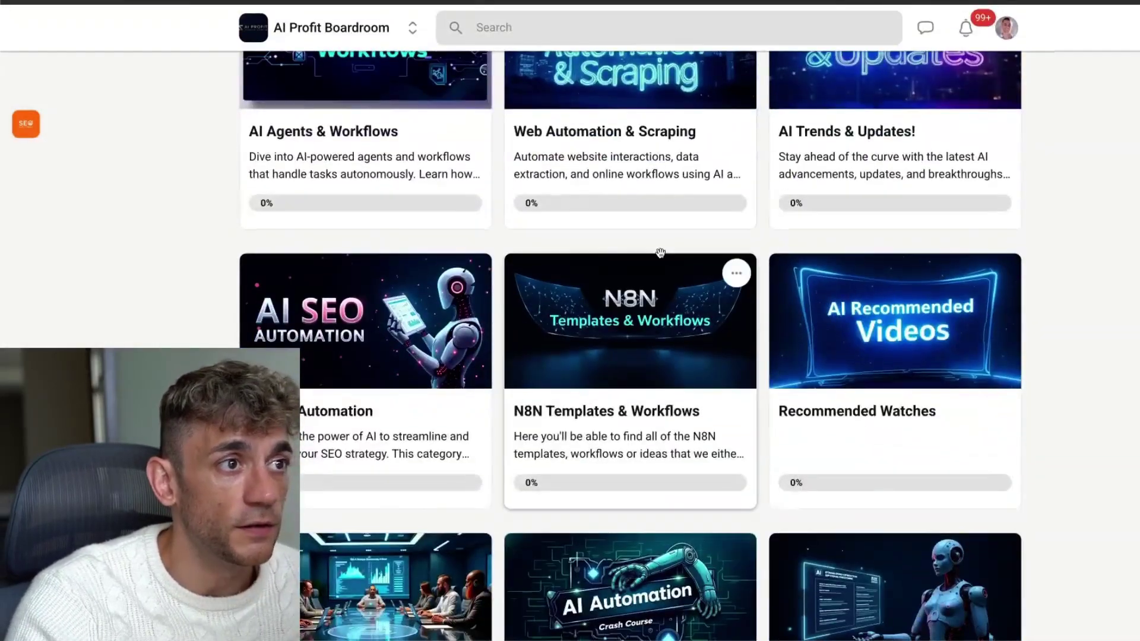
scroll(657, 251, "up", 10)
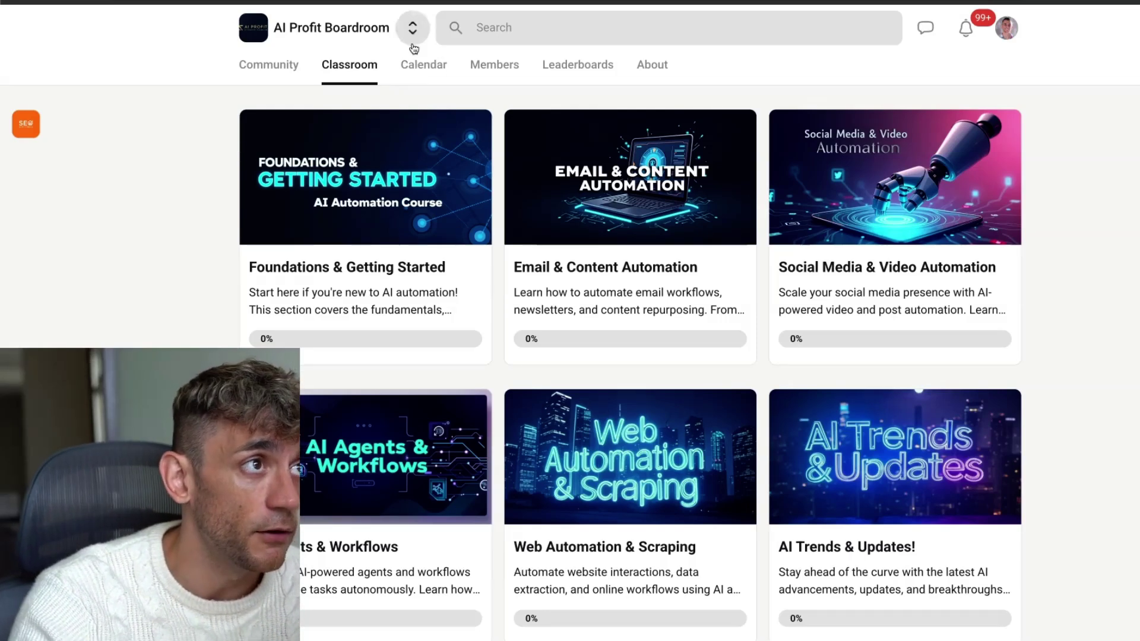
left_click(442, 66)
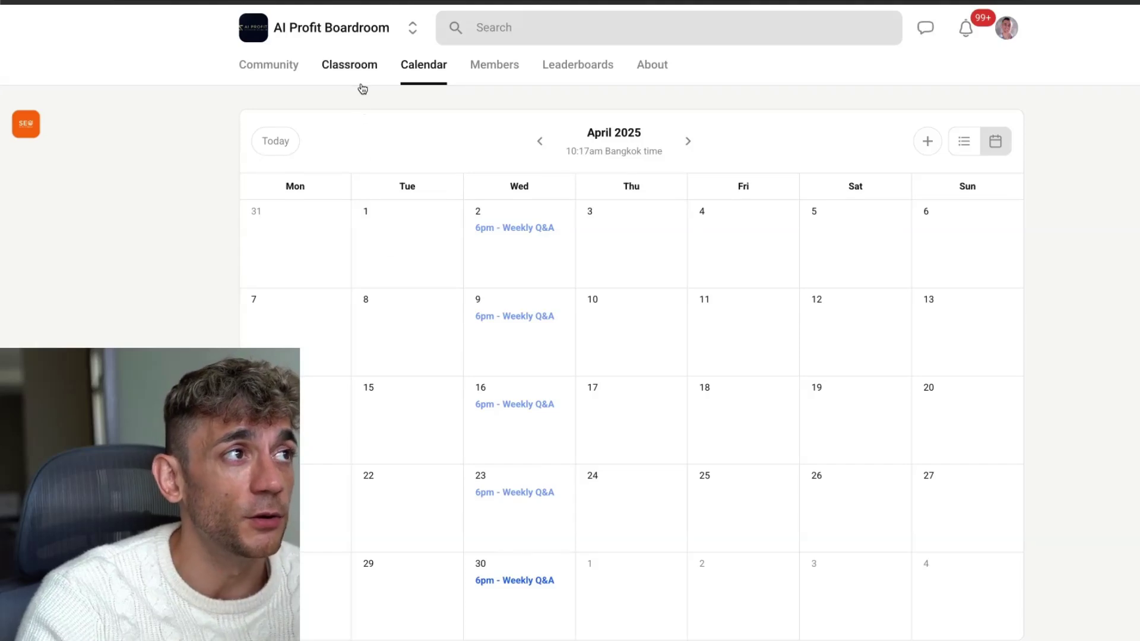
left_click(361, 87)
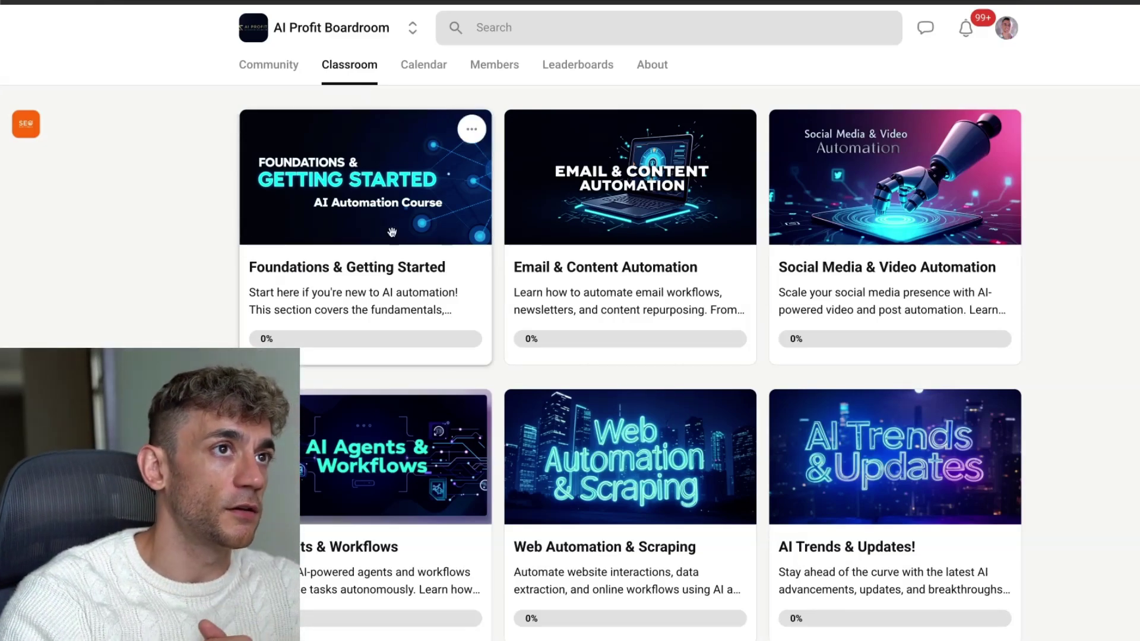
scroll(404, 278, "down", 7)
scroll(404, 278, "down", 5)
scroll(1051, 298, "up", 15)
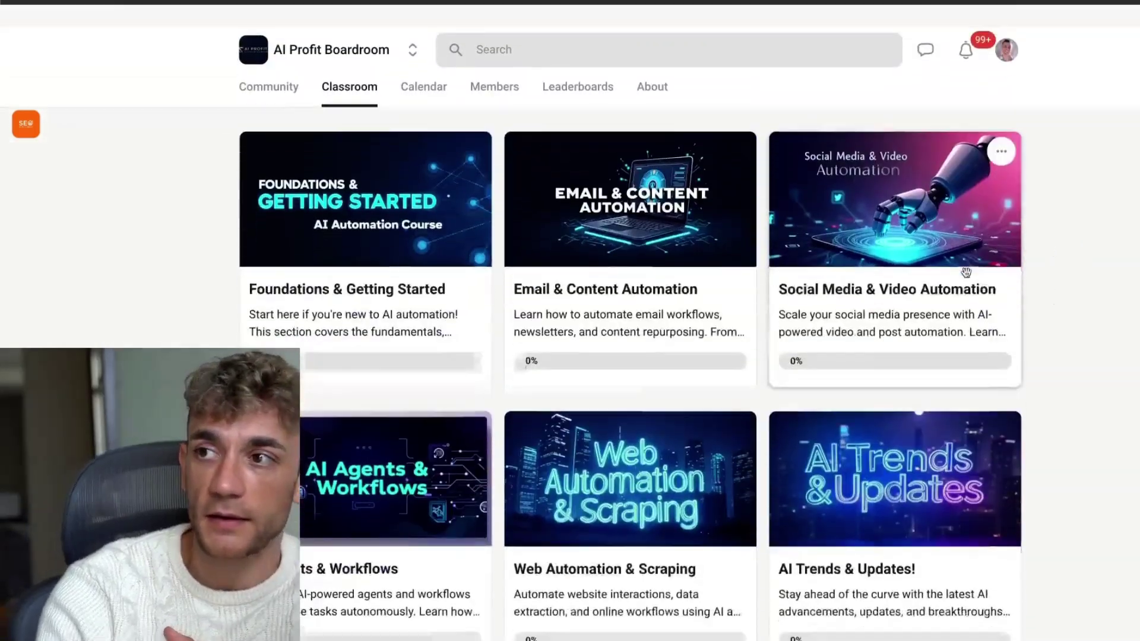